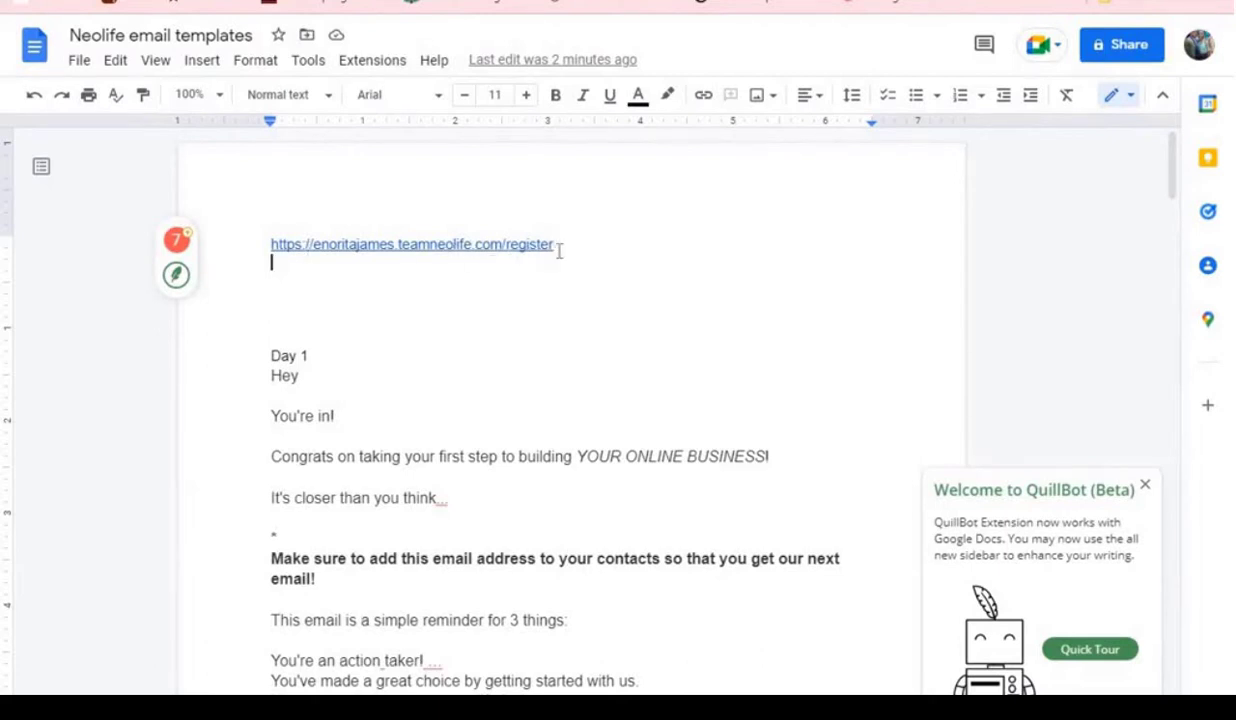
Step: Copy the registration link from the first line of the 'Neolife email templates' document
click(558, 246)
drag(555, 244, 263, 251)
key(super+c)
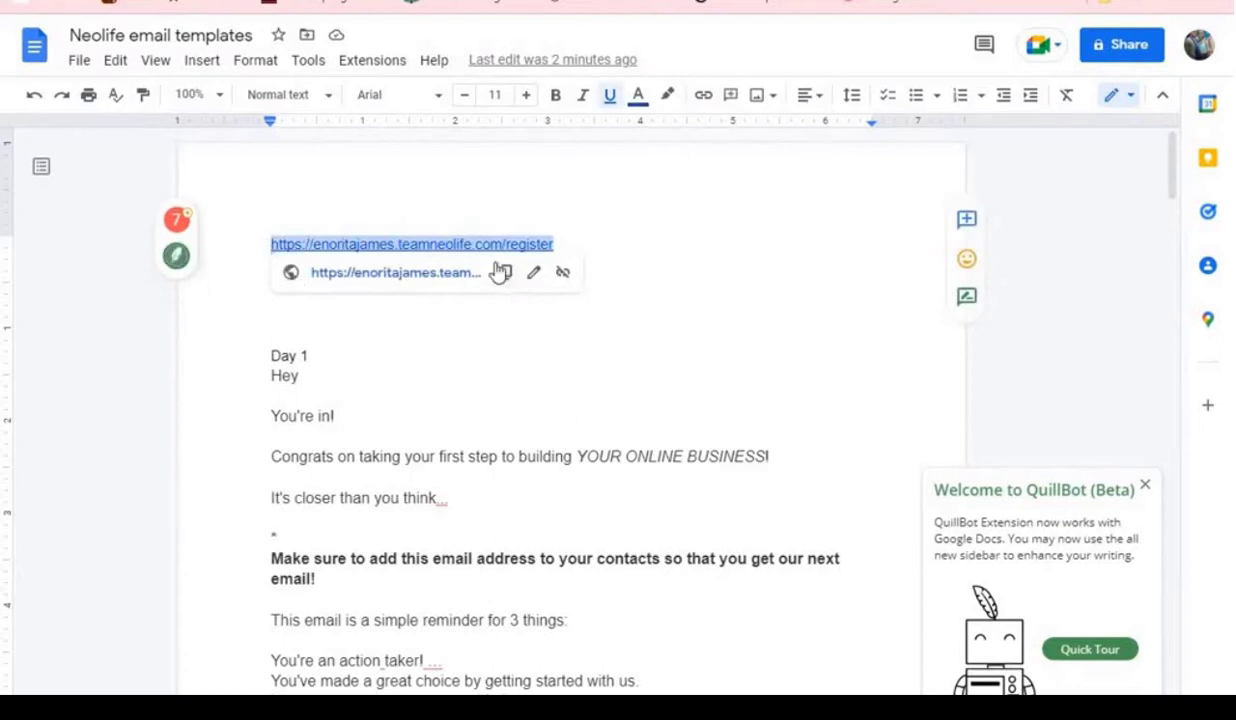
click(503, 274)
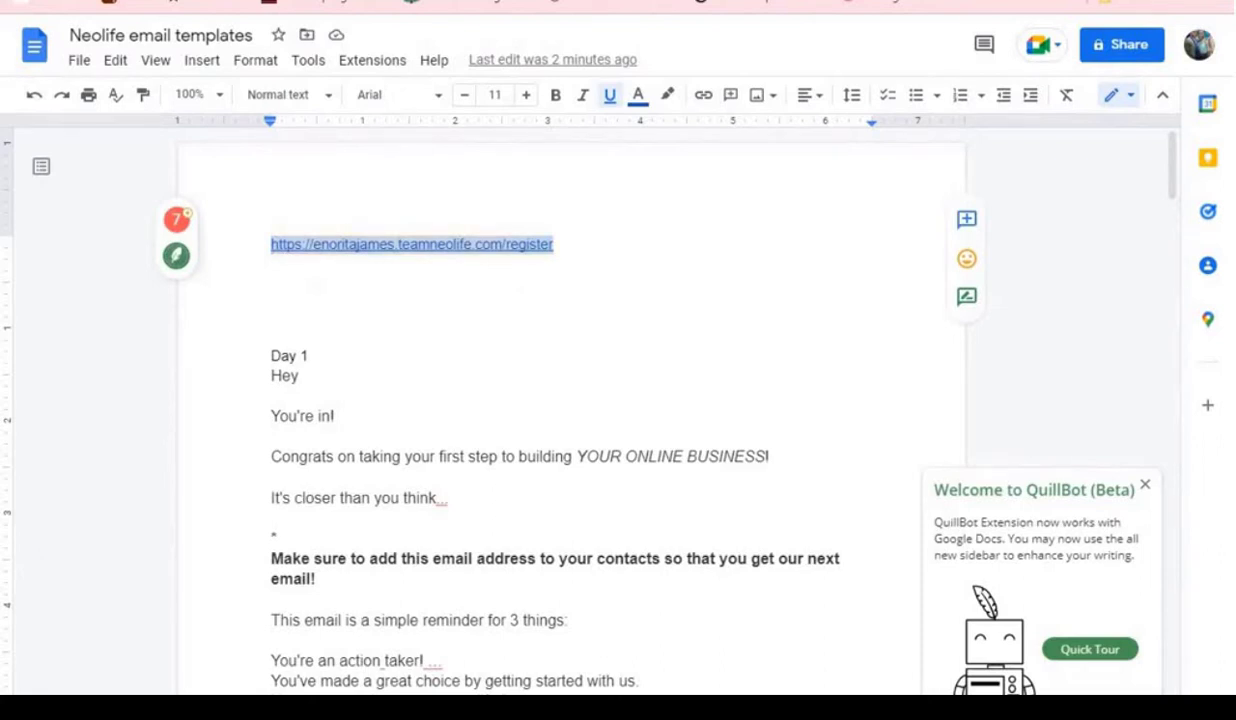
key(ctrl+t)
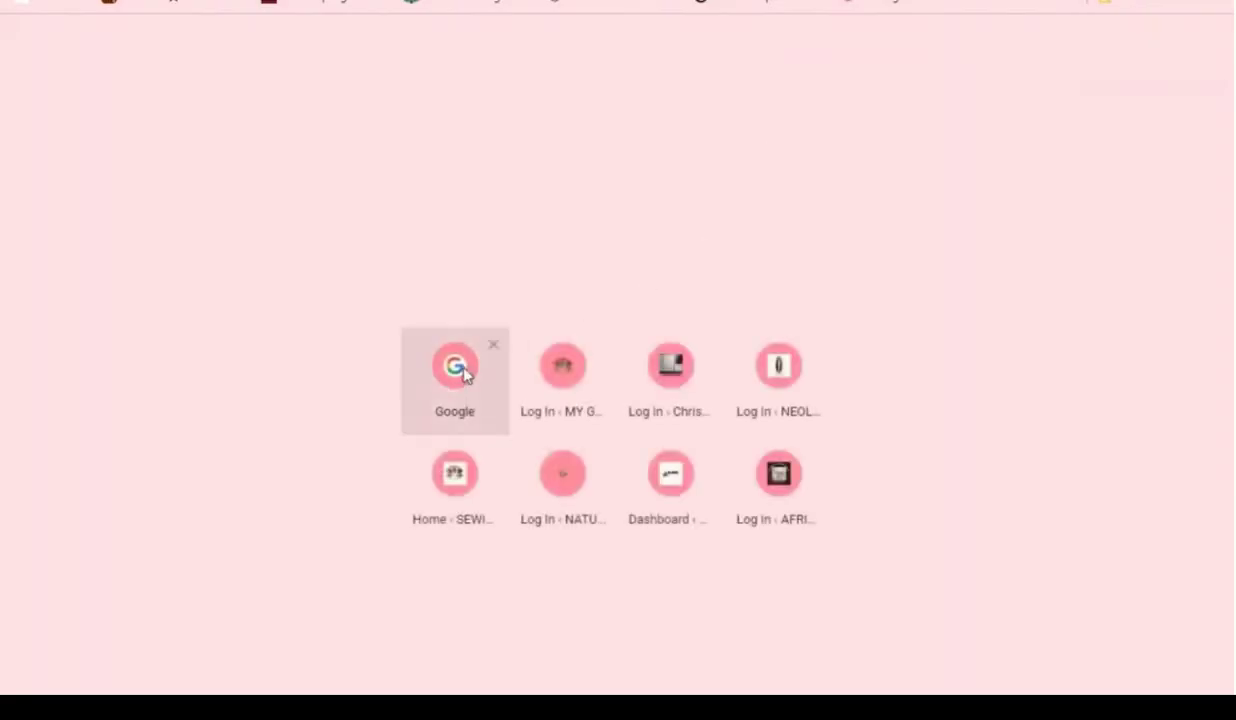
Step: Search Google for the pasted registration link and open NeoLife's 'Want to learn more?' signup page
click(457, 368)
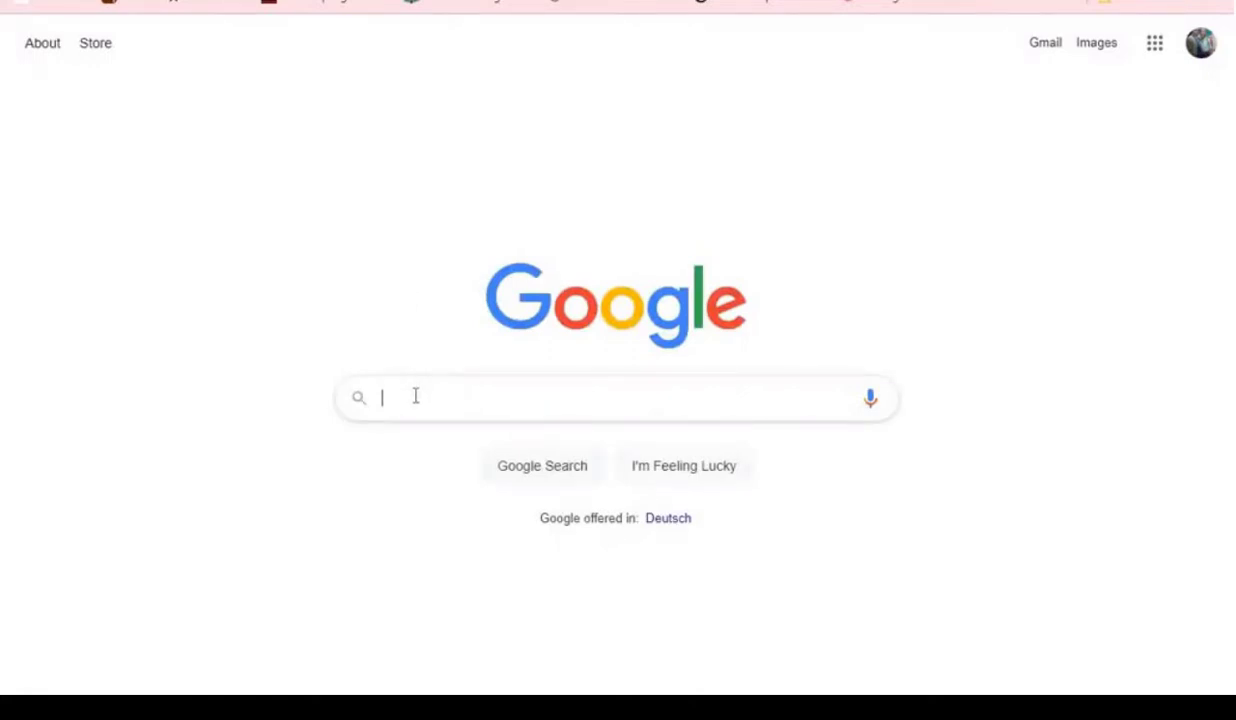
right_click(422, 398)
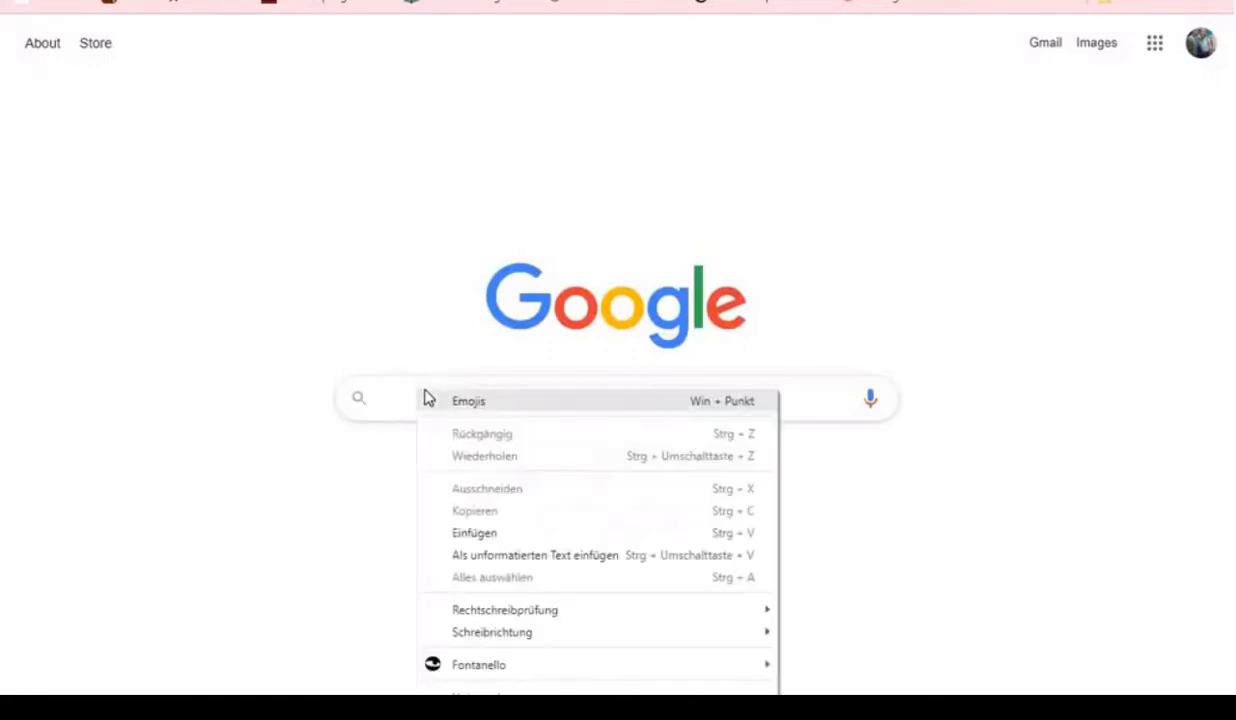
click(478, 534)
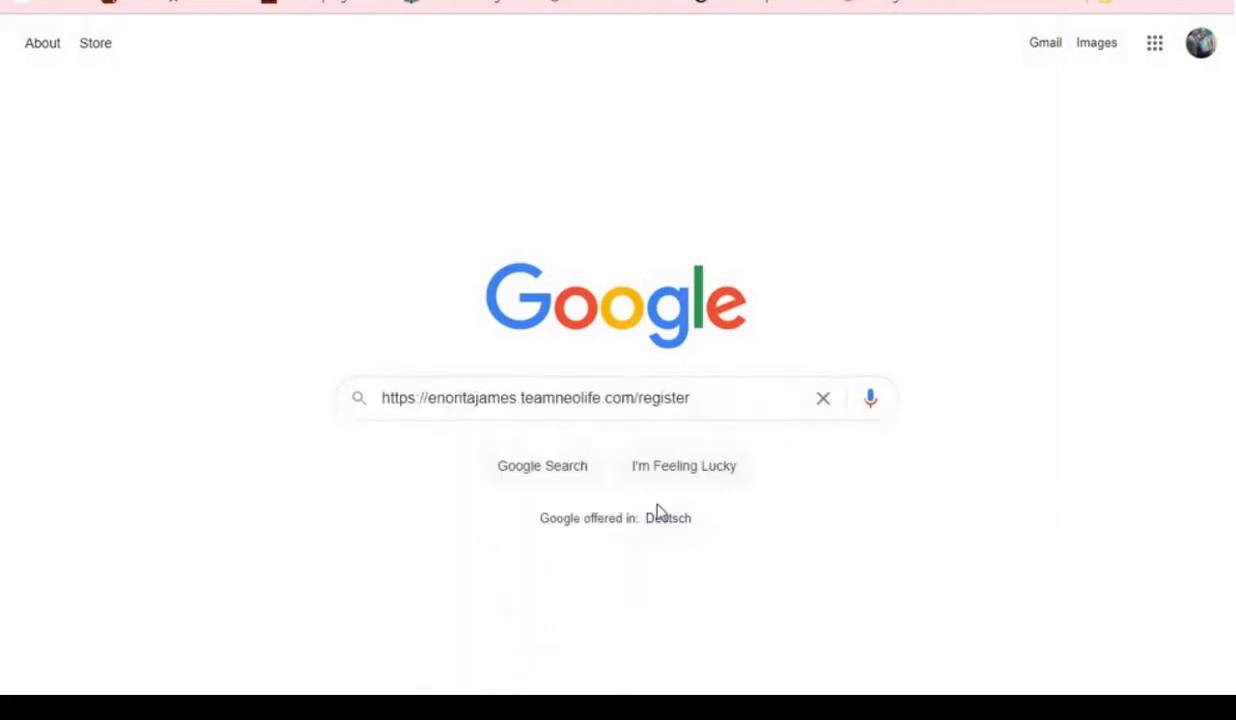
key(Return)
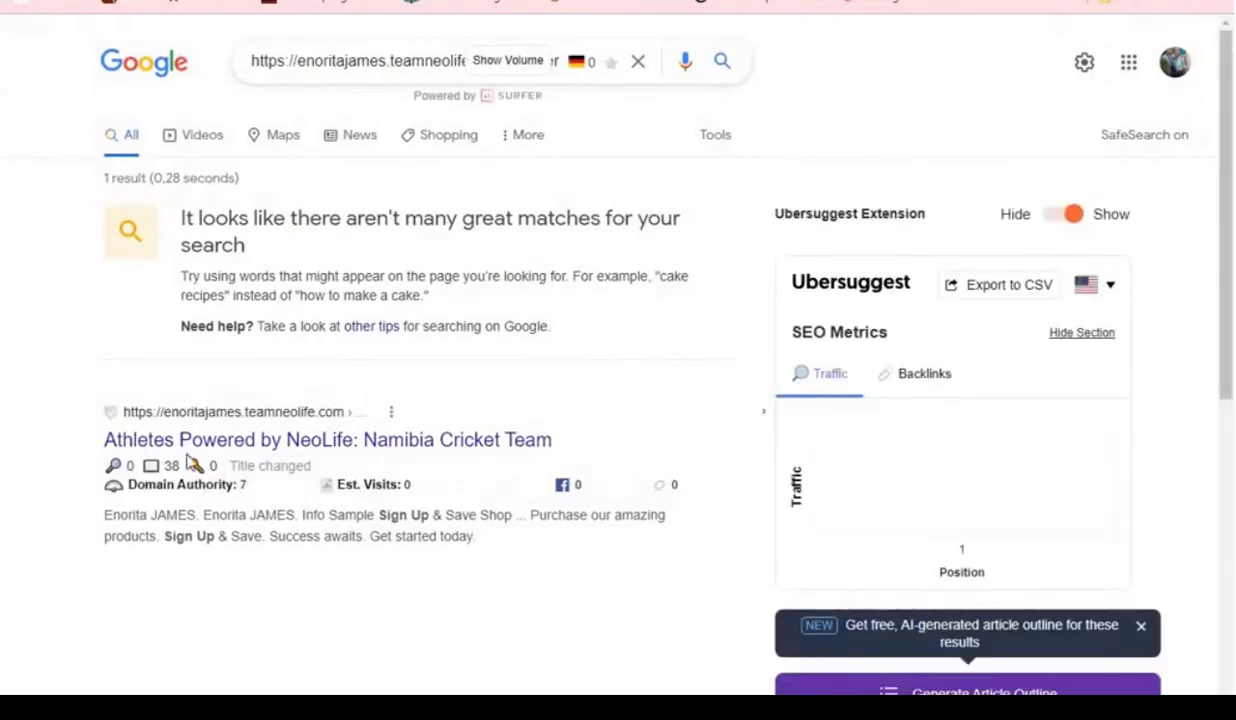
click(240, 430)
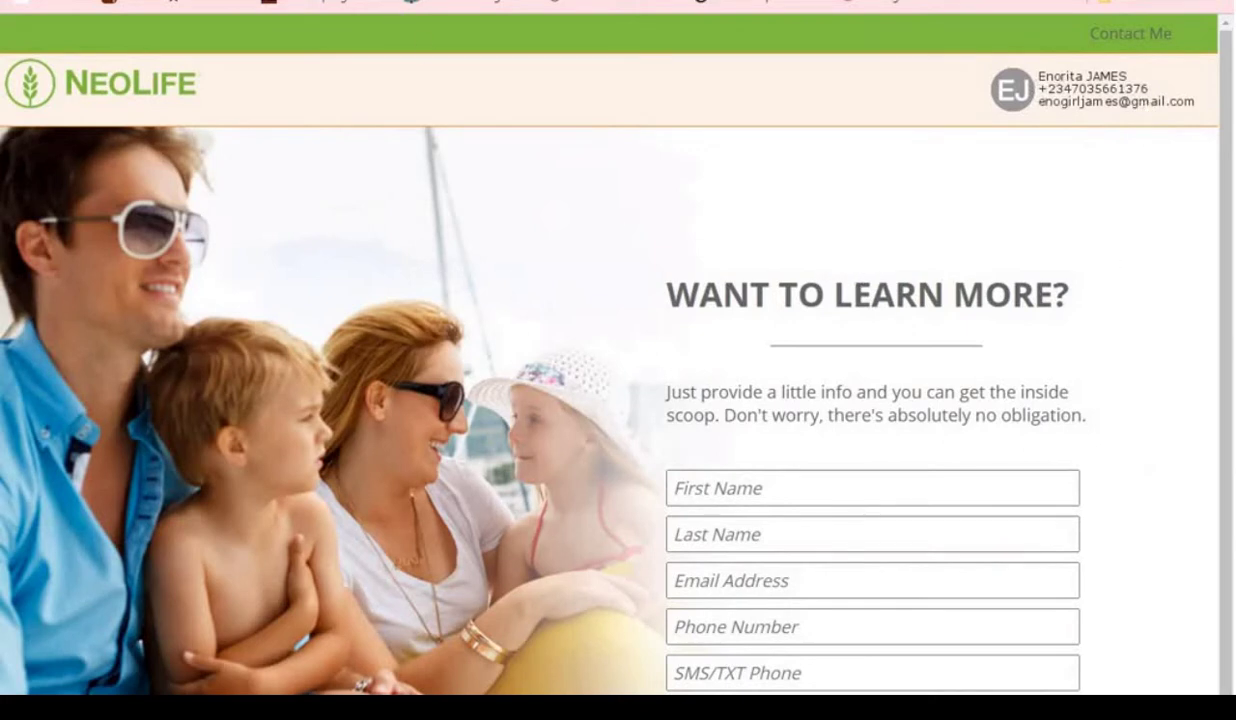
key(ctrl+Tab)
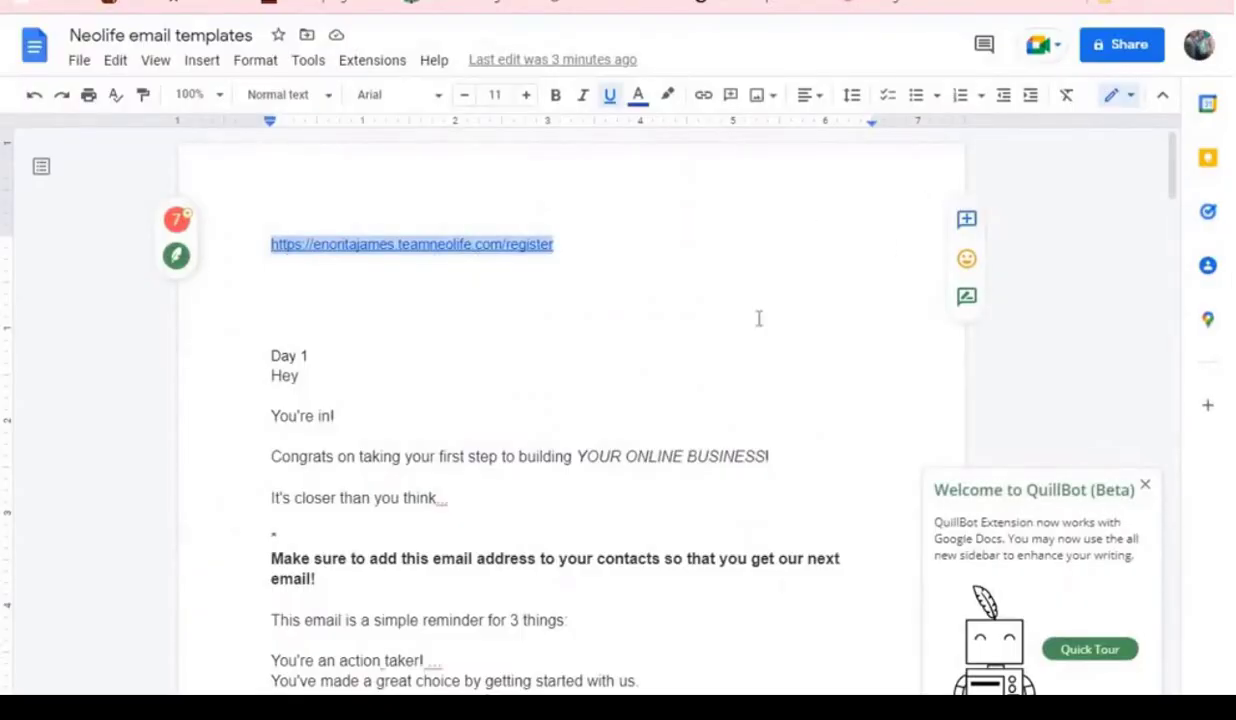
Step: Deselect the registration link by placing the cursor on the line below it
click(599, 279)
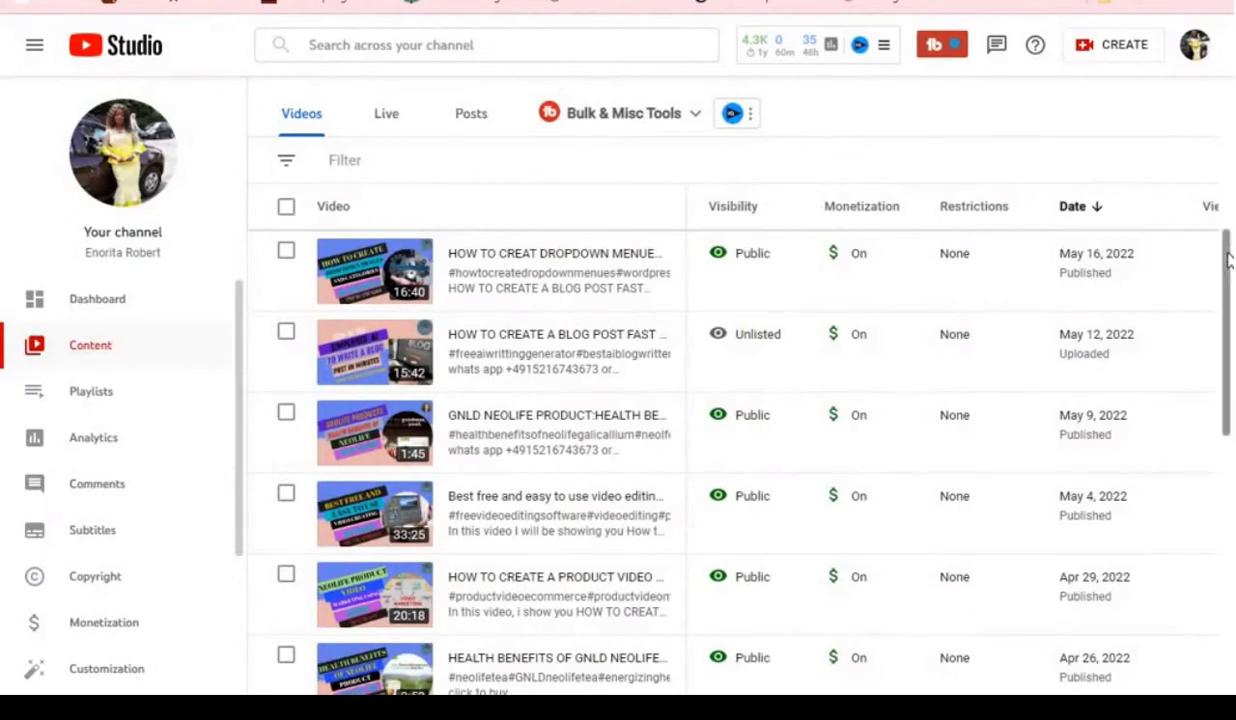
Step: Open Video details for the May 24 'NEOLIFE PRODUCT SHORT VIDEO MARKETING USING INVIDEO' video
scroll(1229, 258, down, 2)
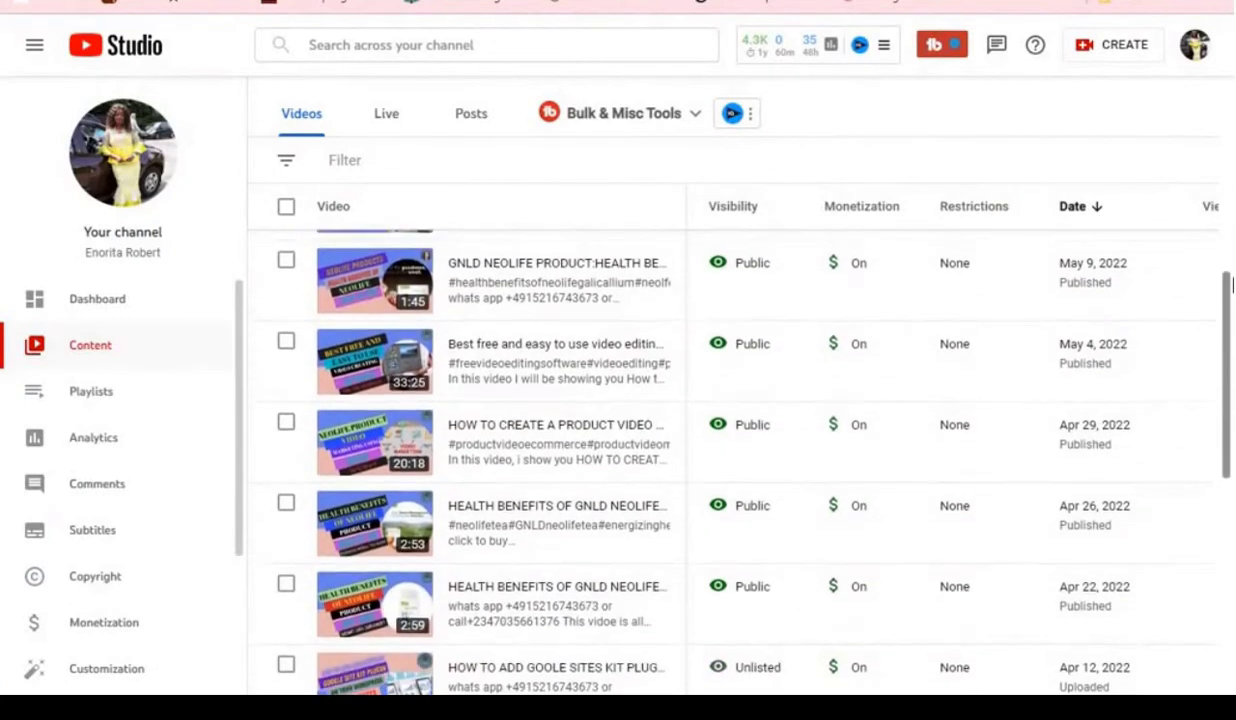
scroll(1232, 286, up, 3)
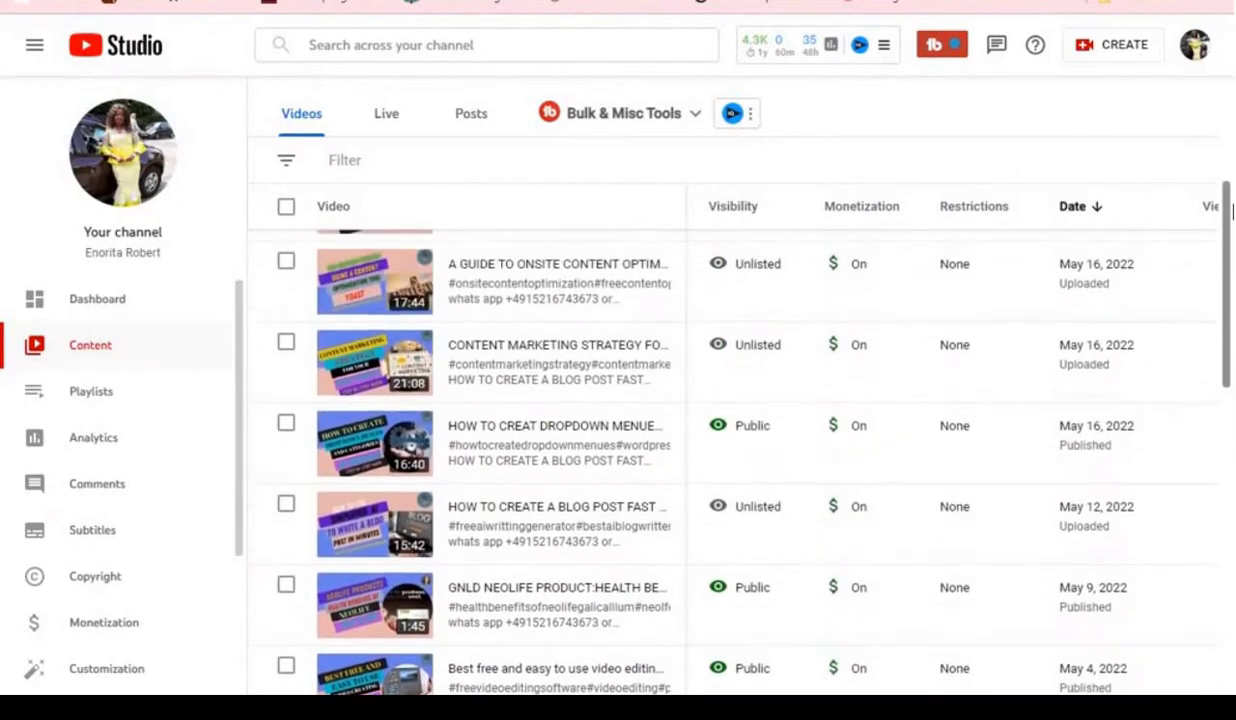
scroll(1232, 212, down, 1)
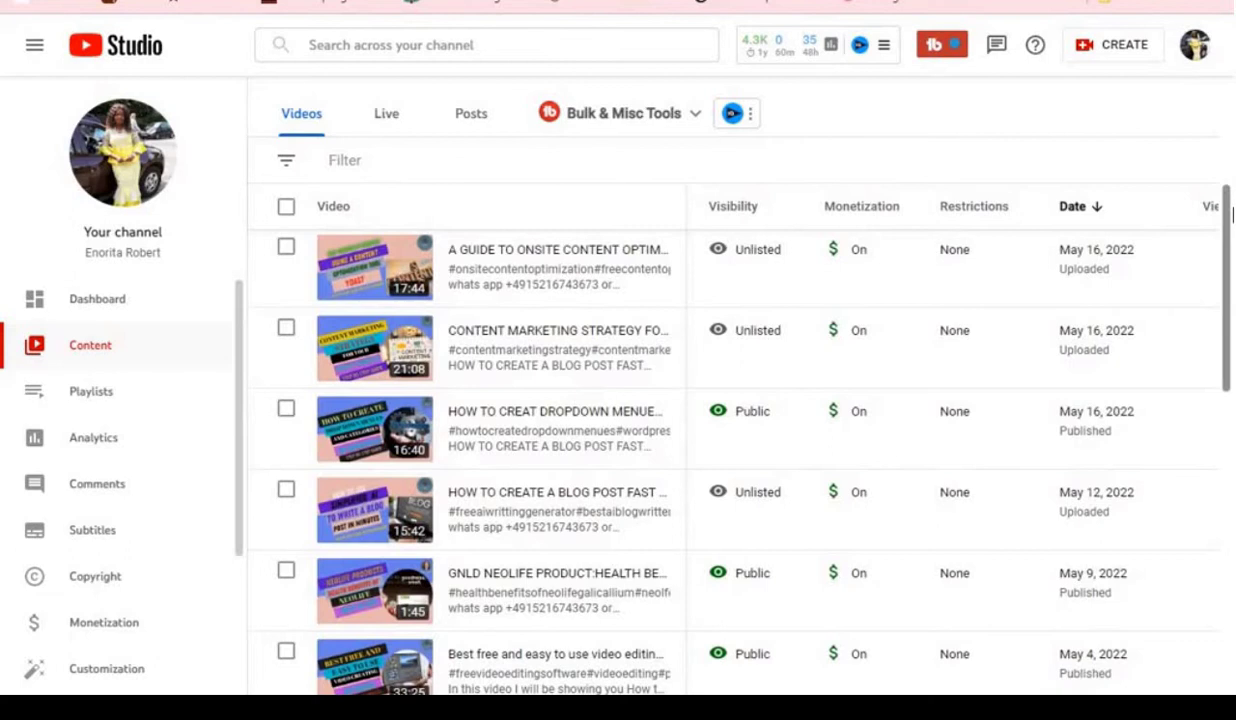
scroll(1232, 212, up, 1)
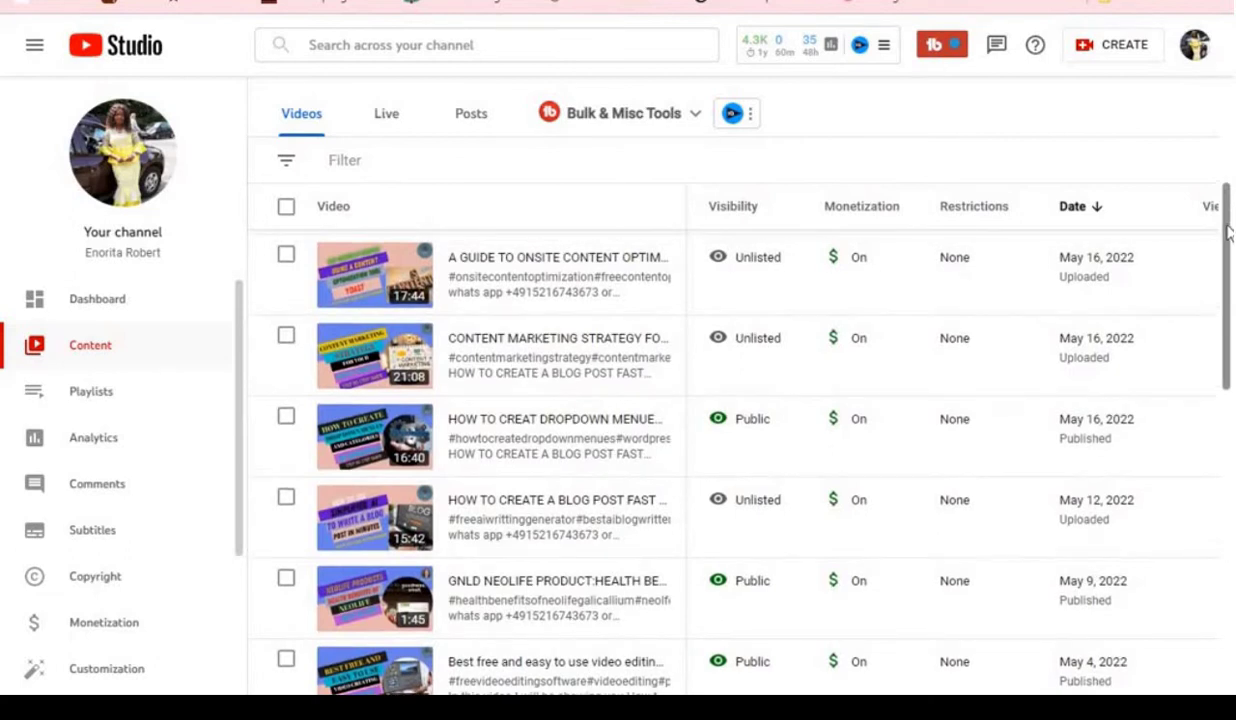
drag(1230, 233, 1232, 247)
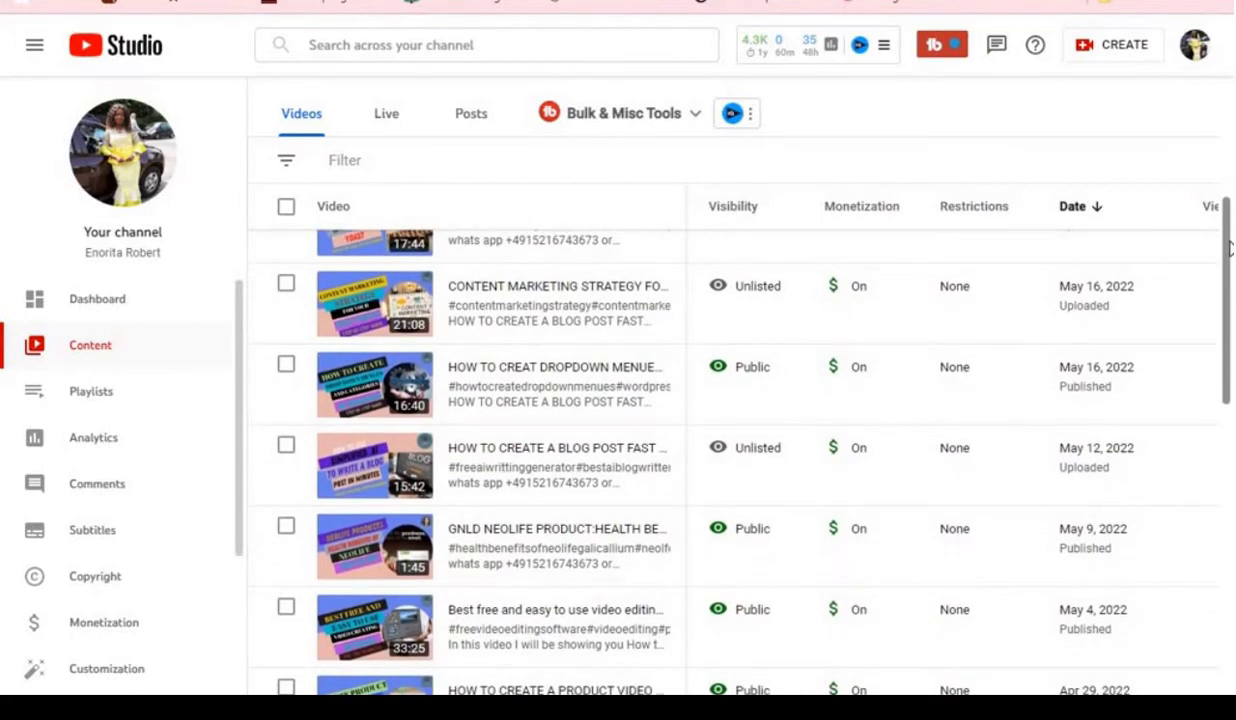
drag(1231, 253, 1060, 215)
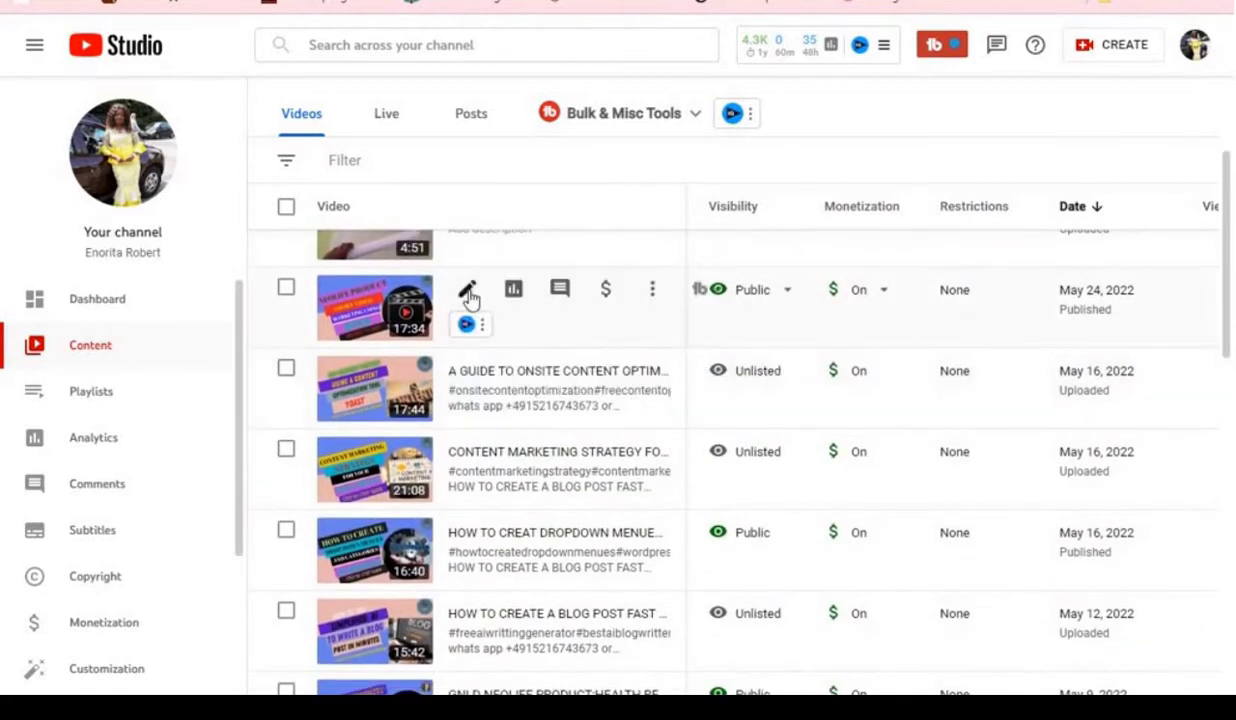
click(467, 291)
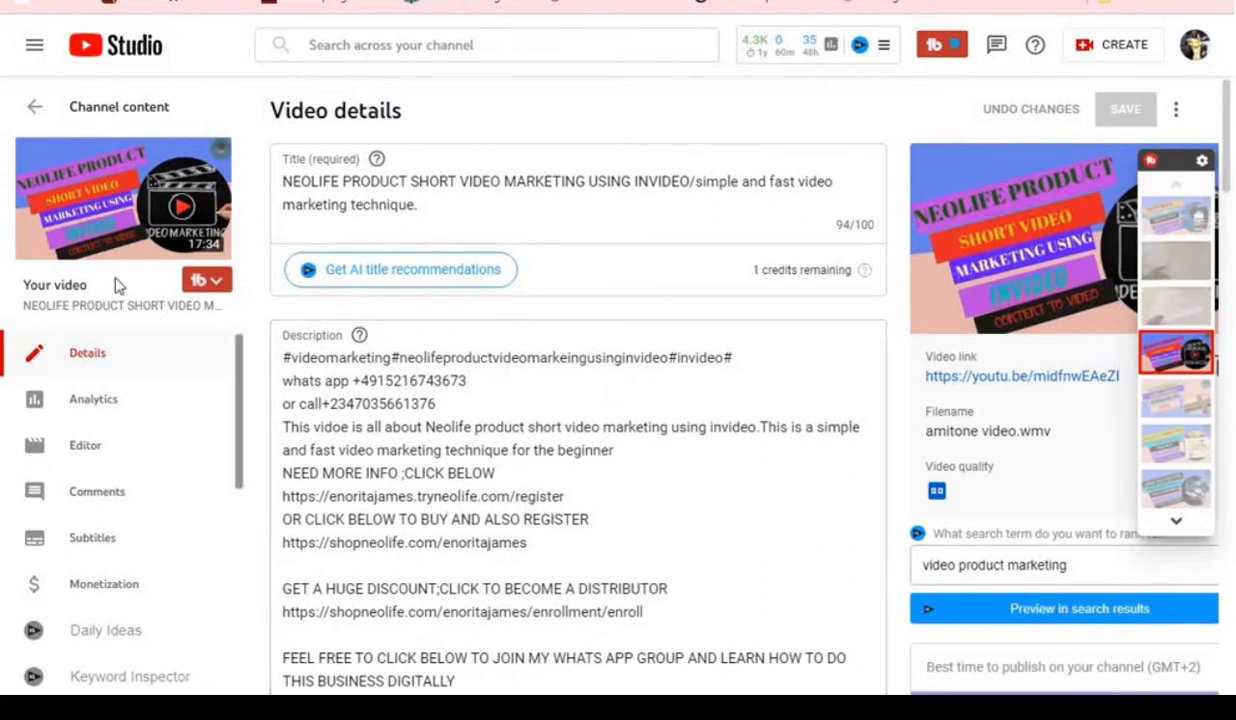
Step: Watch the video on YouTube, expand its description and follow the tryneolife register link
mouse_move(120, 200)
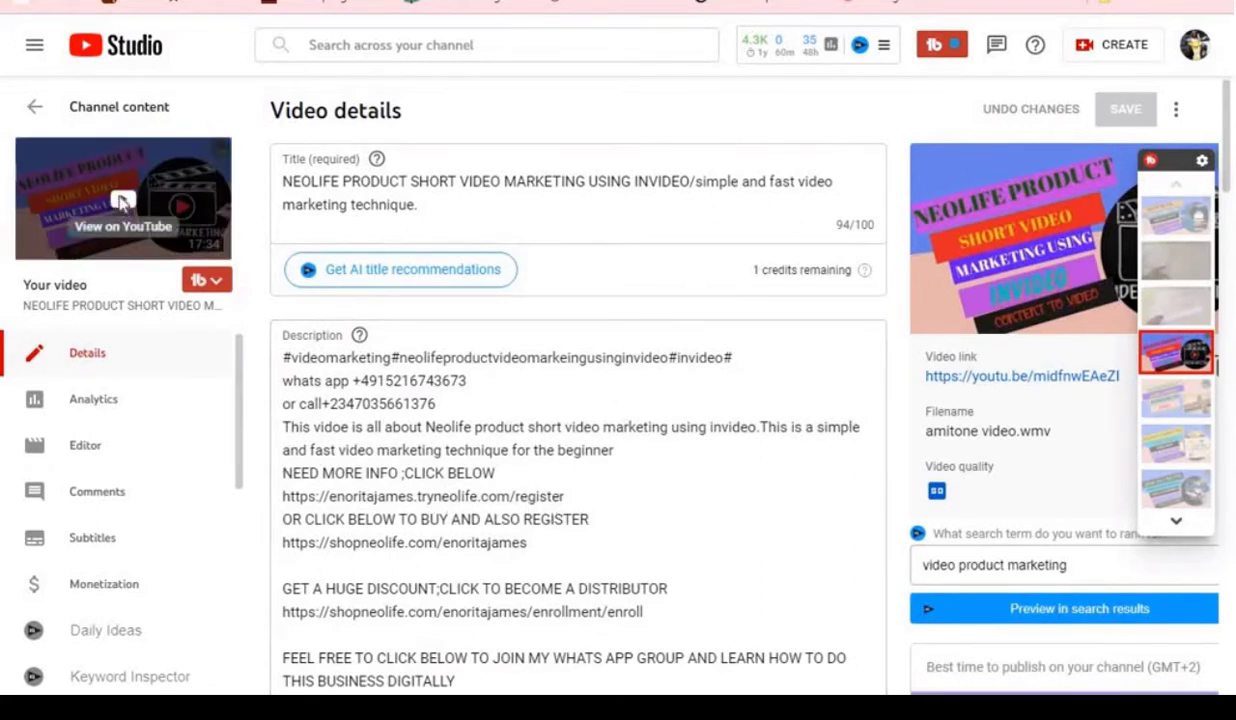
click(120, 200)
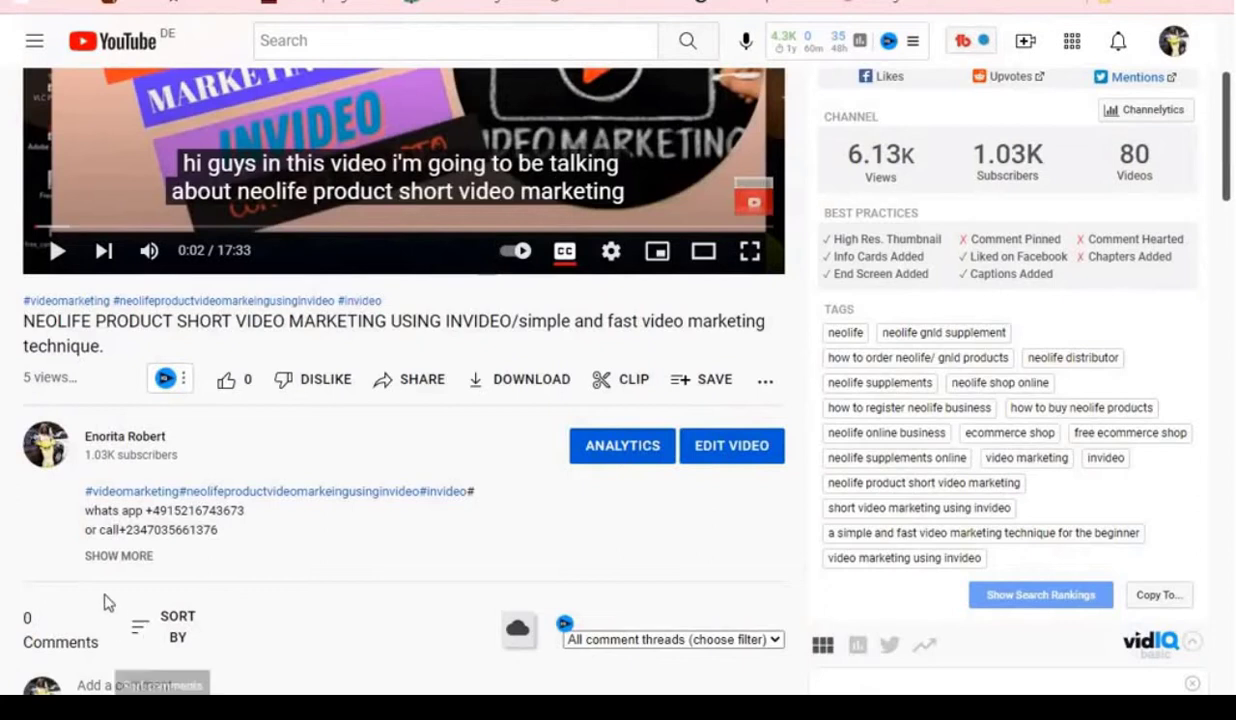
click(112, 562)
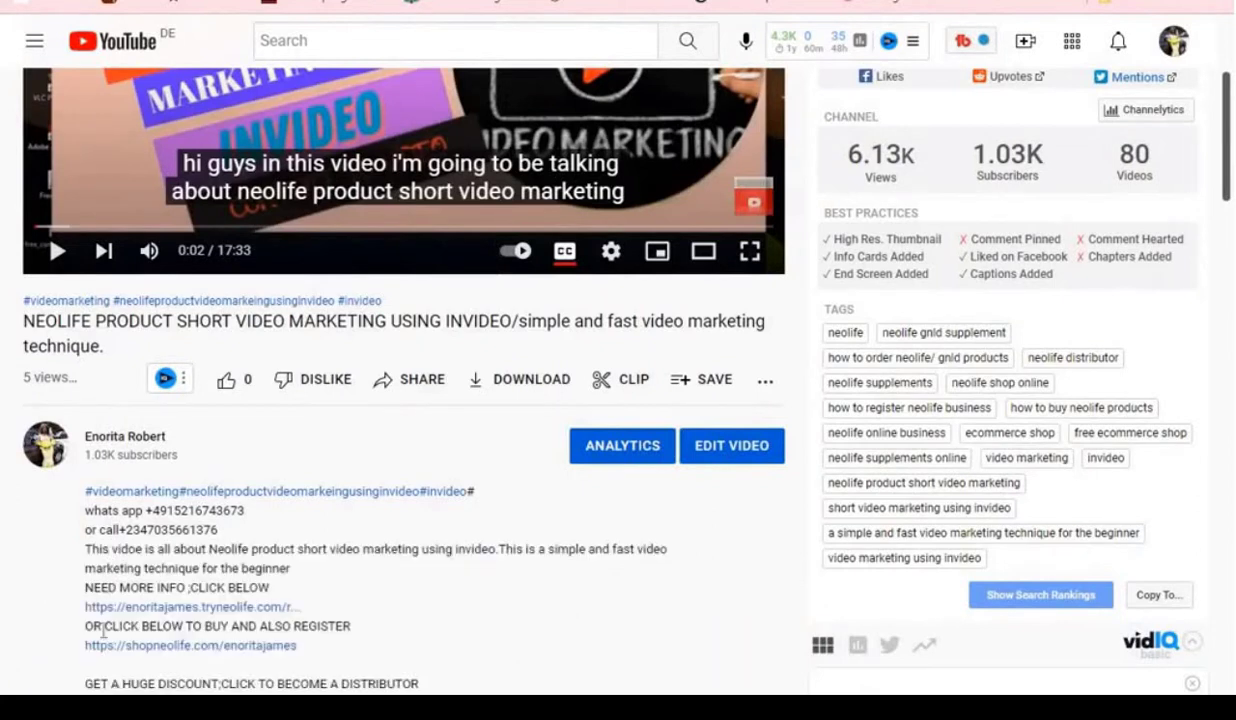
click(185, 610)
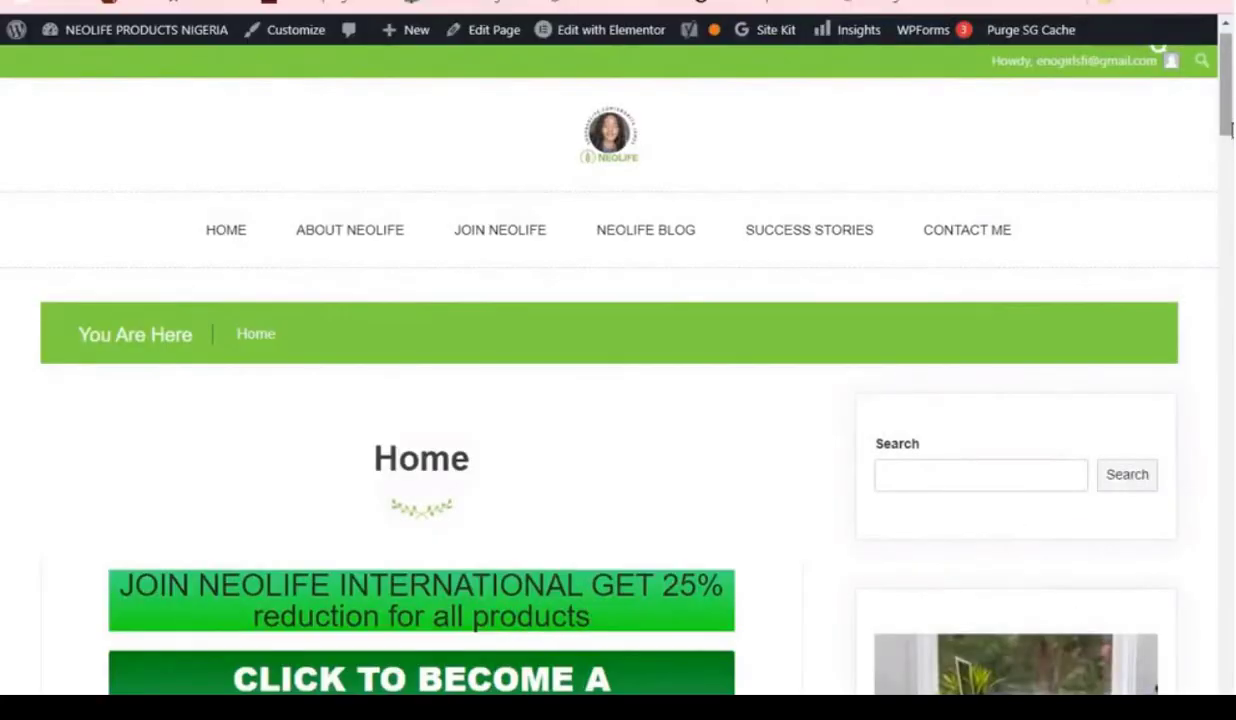
Step: Check the NeoLife site's sidebar work-from-home ad, following it to its signup page and back home
drag(1228, 118, 1231, 95)
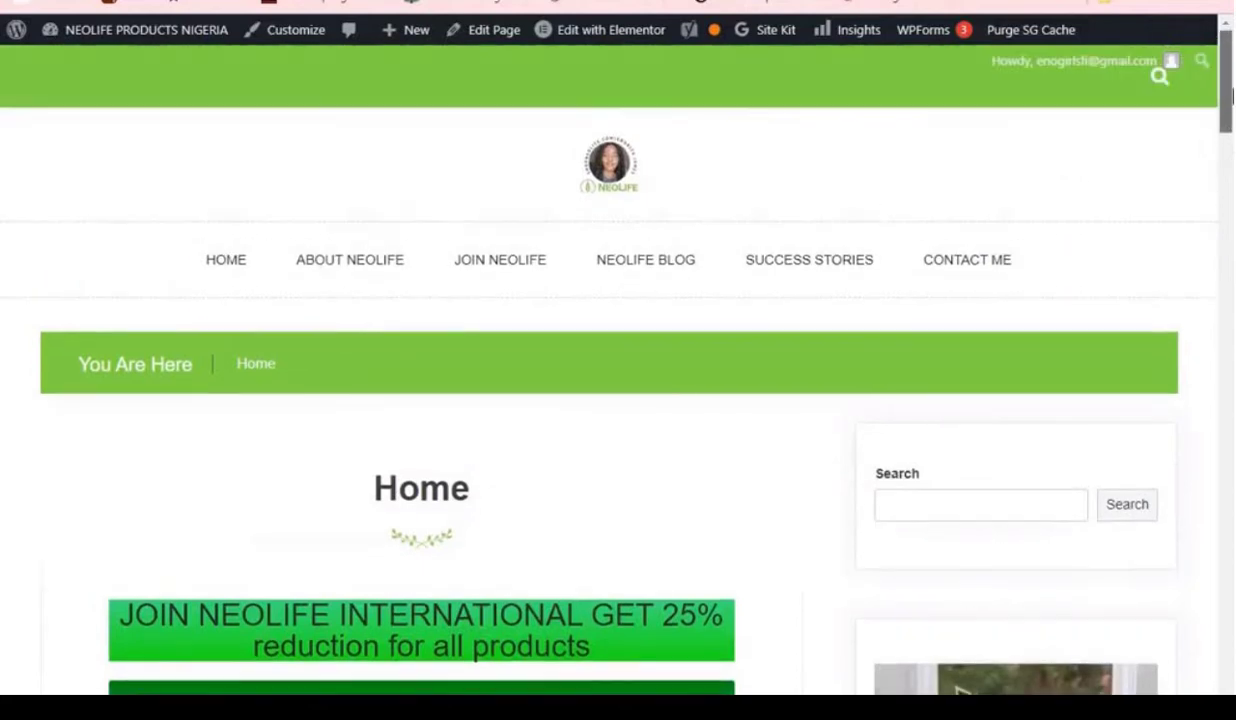
scroll(1231, 118, down, 6)
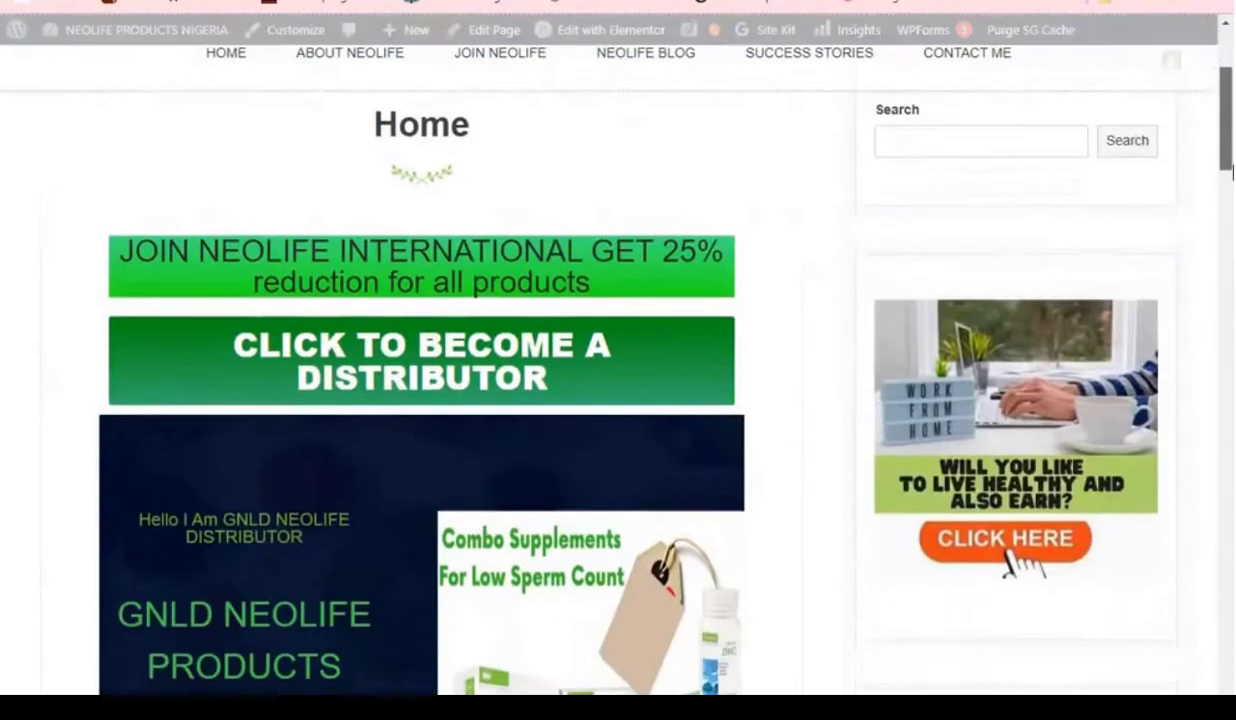
scroll(1232, 123, up, 2)
scroll(1232, 123, up, 5)
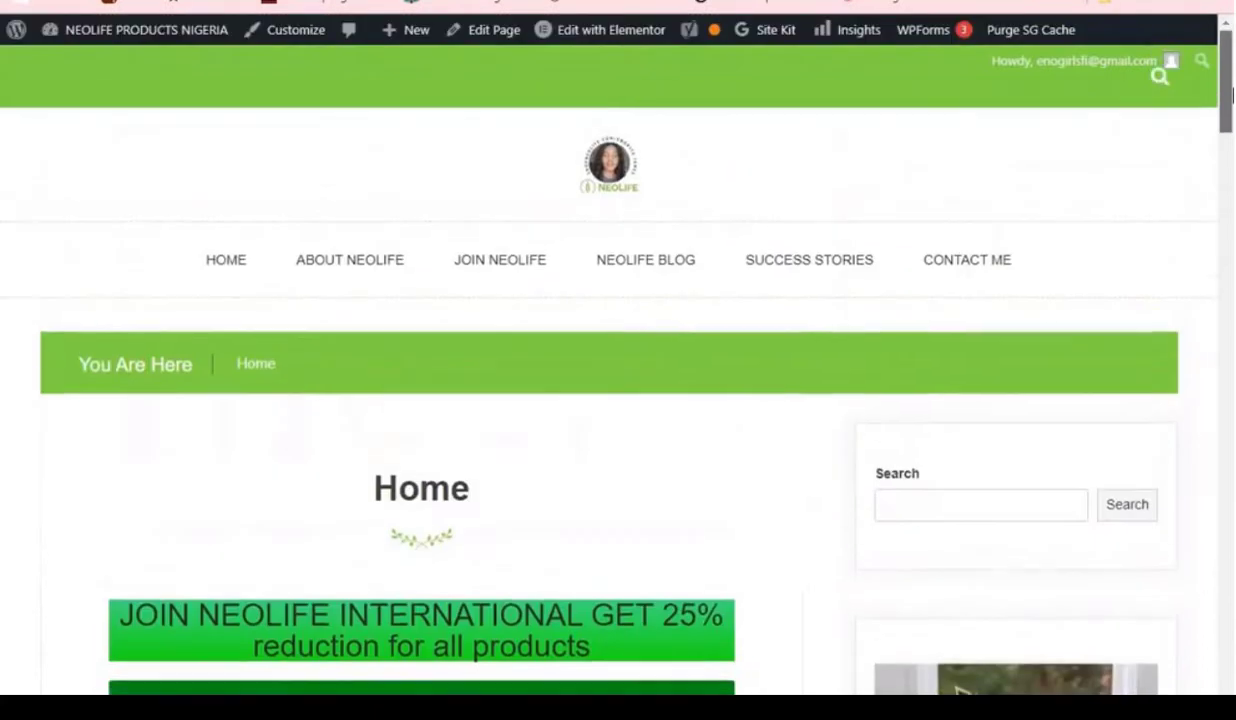
scroll(1232, 116, down, 1)
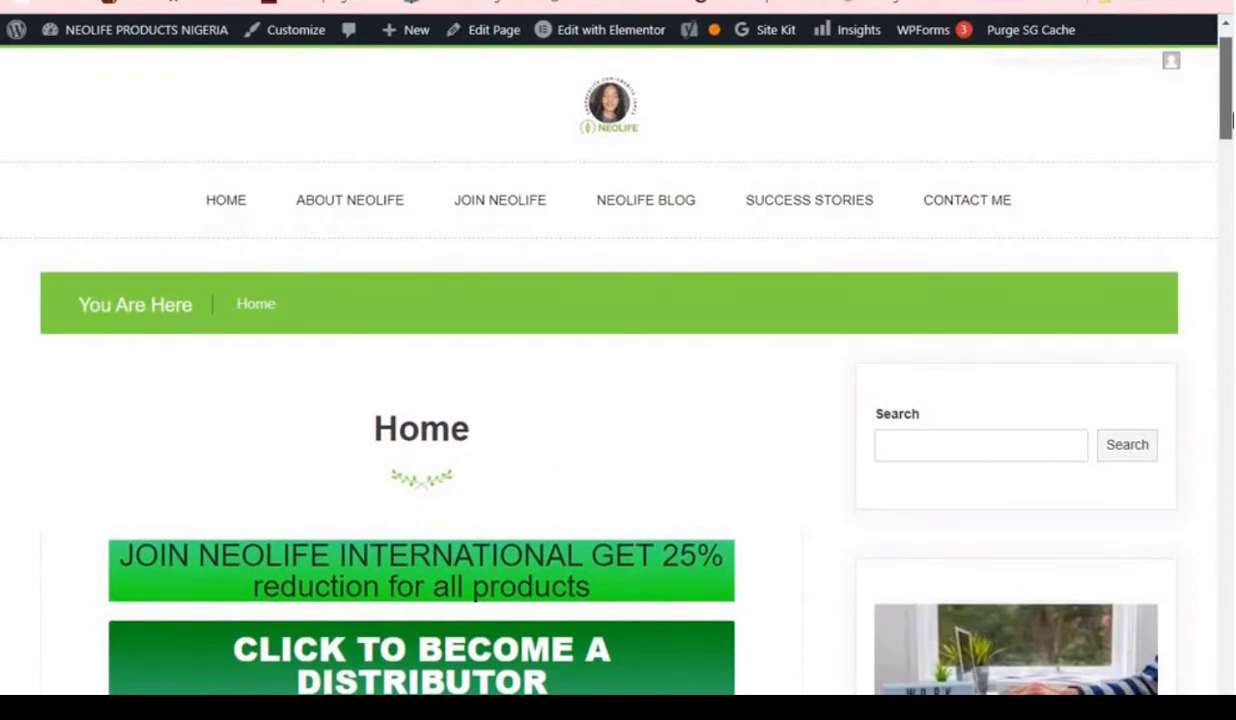
mouse_move(1230, 118)
mouse_down()
mouse_move(1230, 169)
mouse_move(1232, 100)
mouse_up()
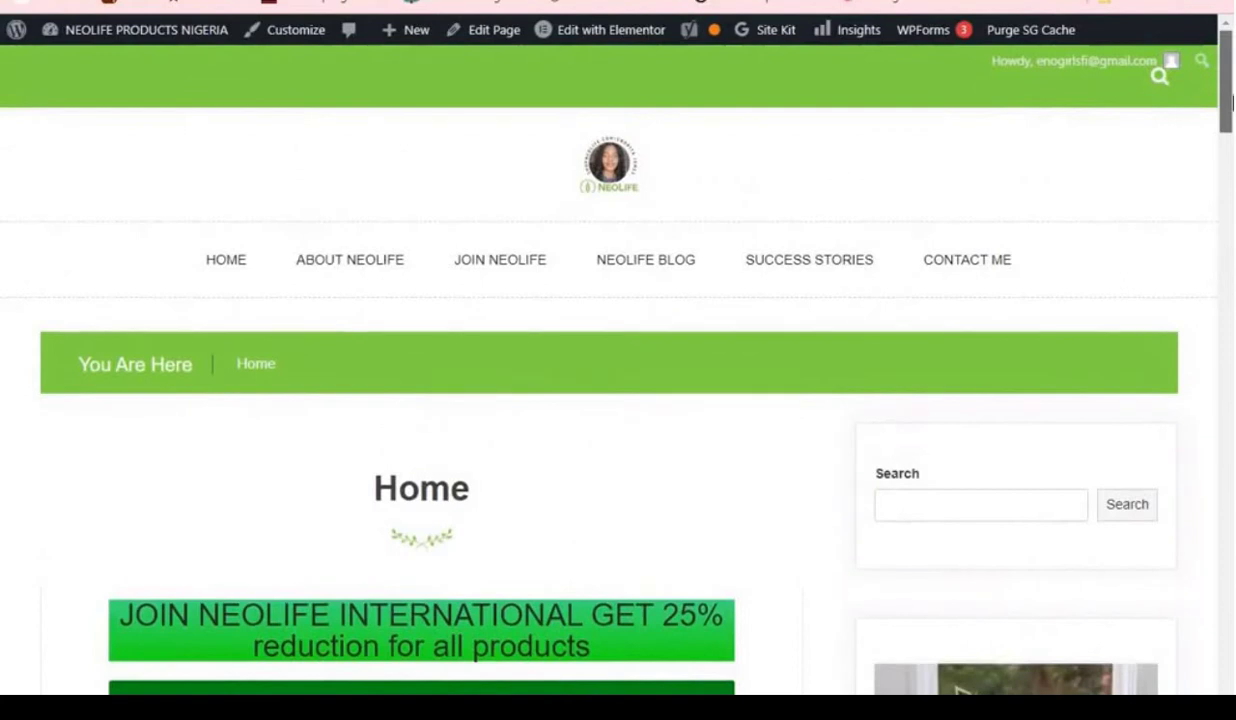
scroll(1020, 600, down, 3)
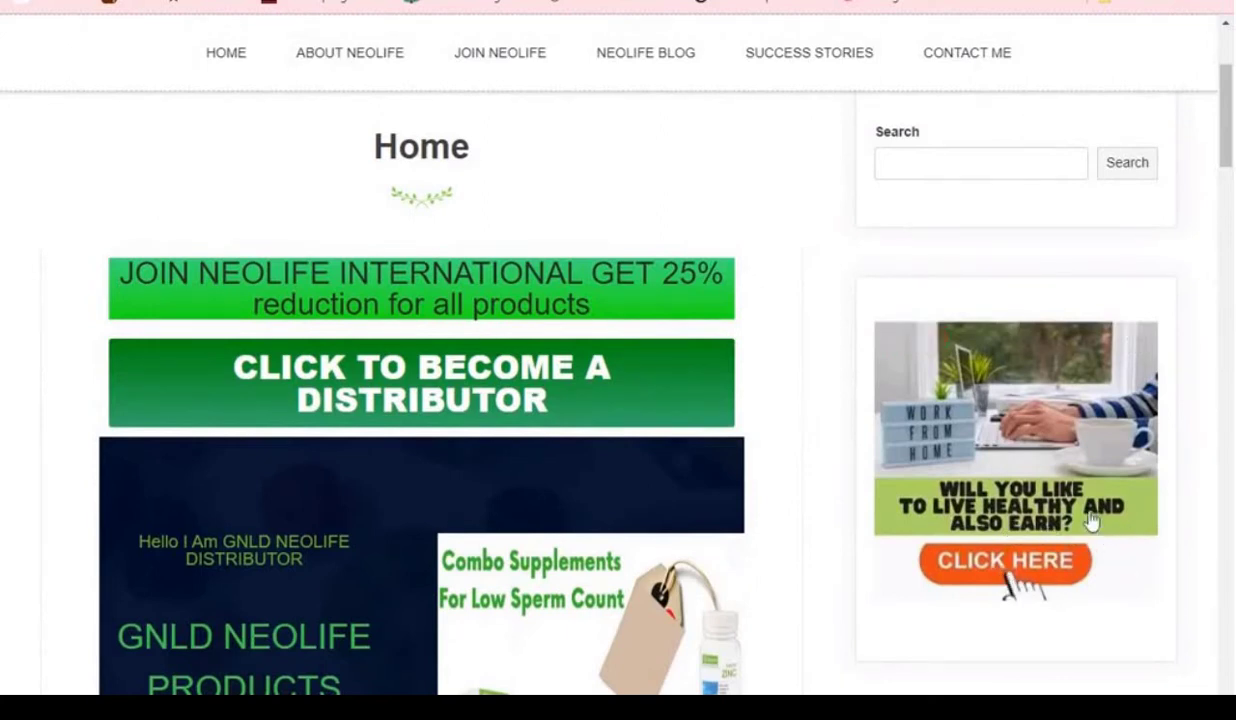
click(1012, 522)
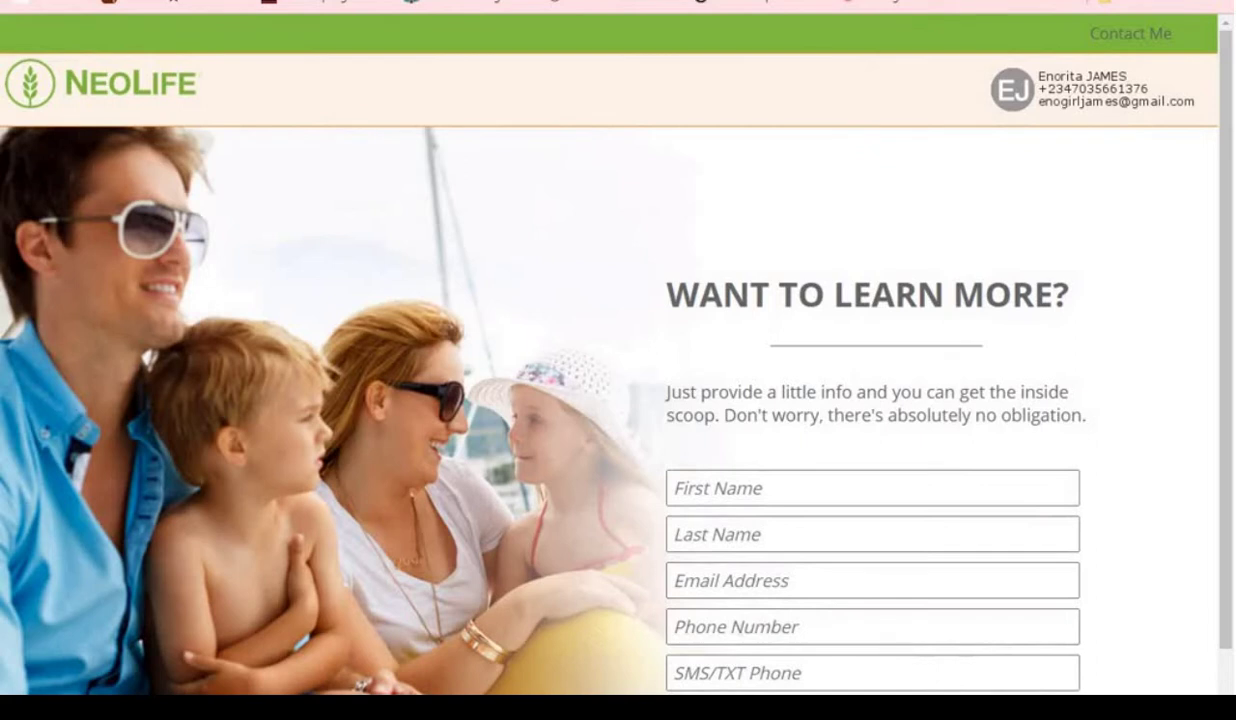
click(865, 4)
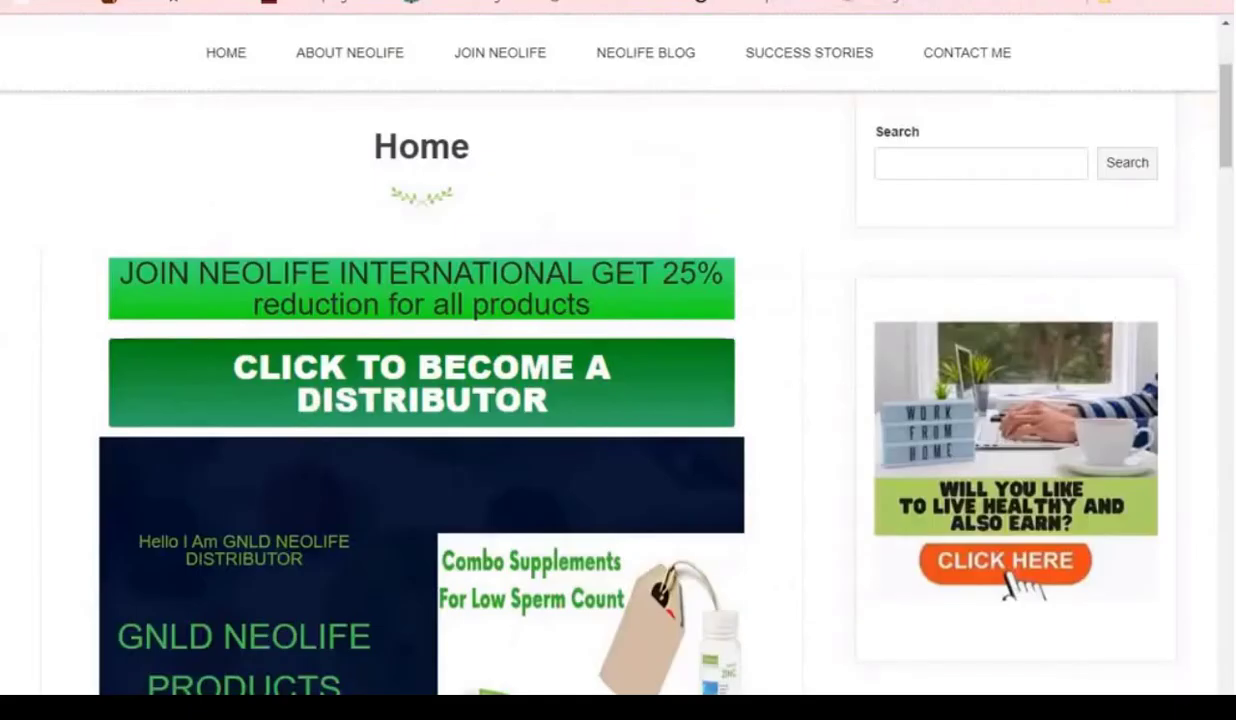
mouse_move(1093, 456)
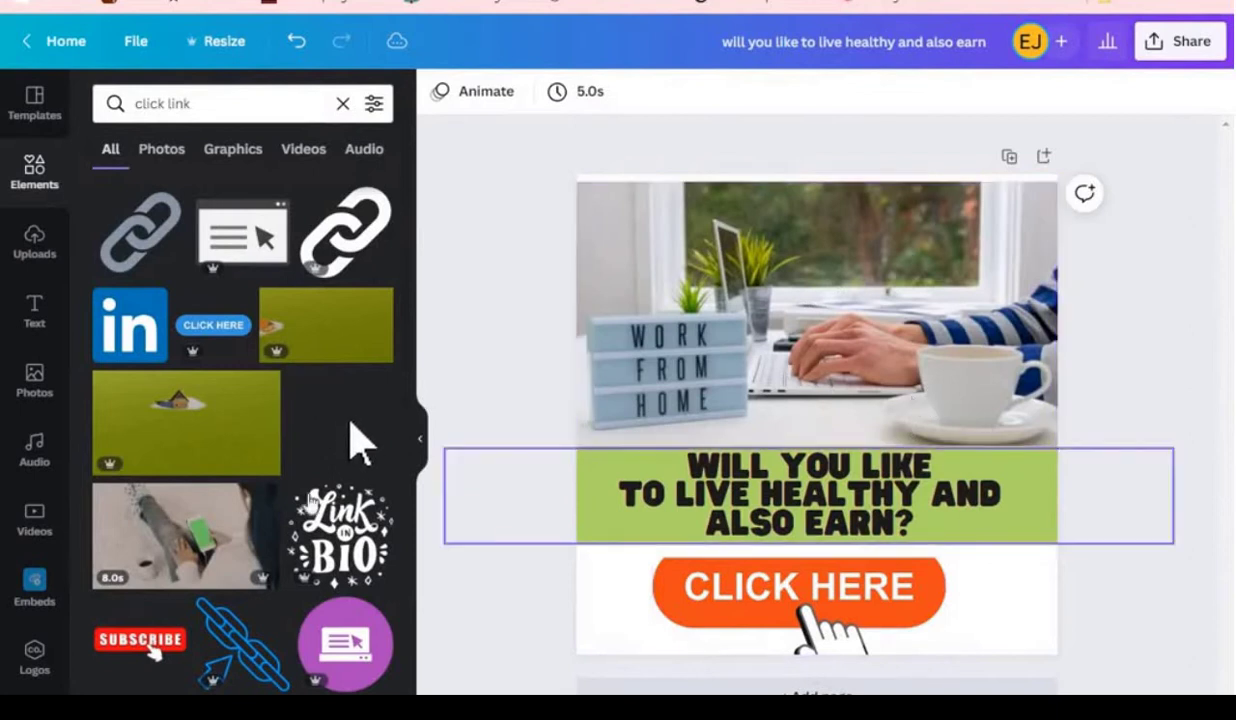
Step: Browse the Text panel and work-from-home stock photos, then return to Text
click(34, 330)
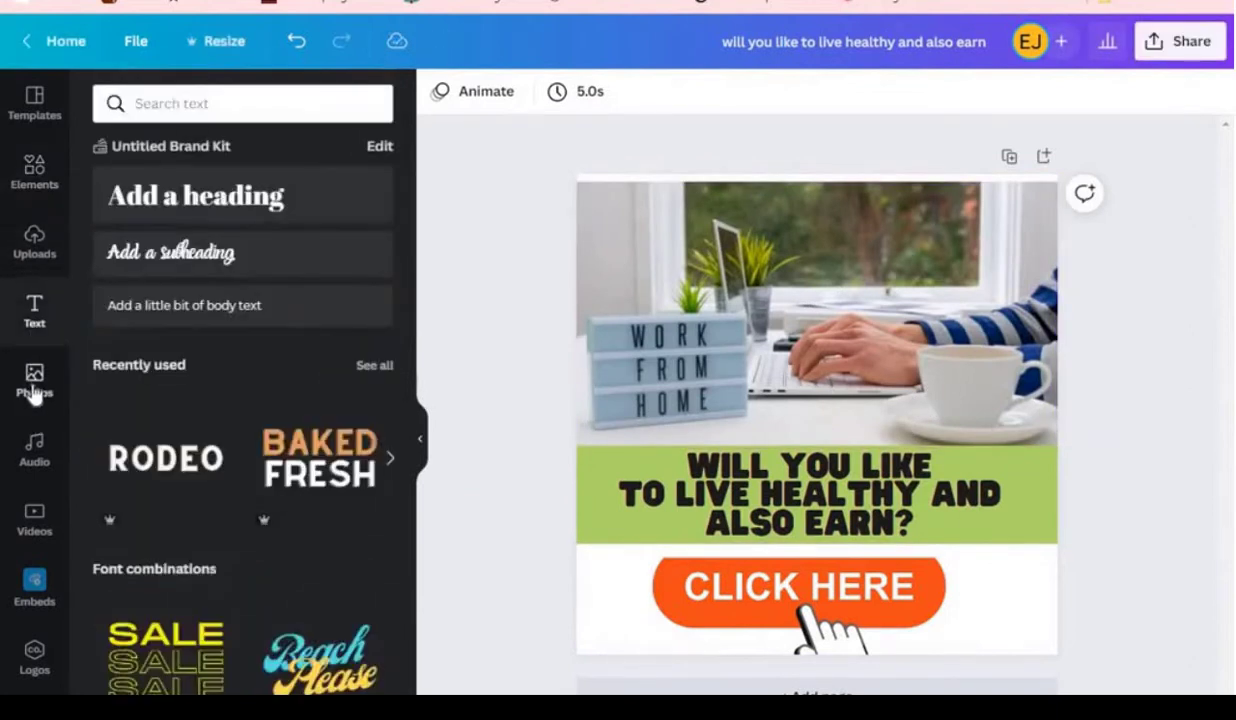
click(34, 386)
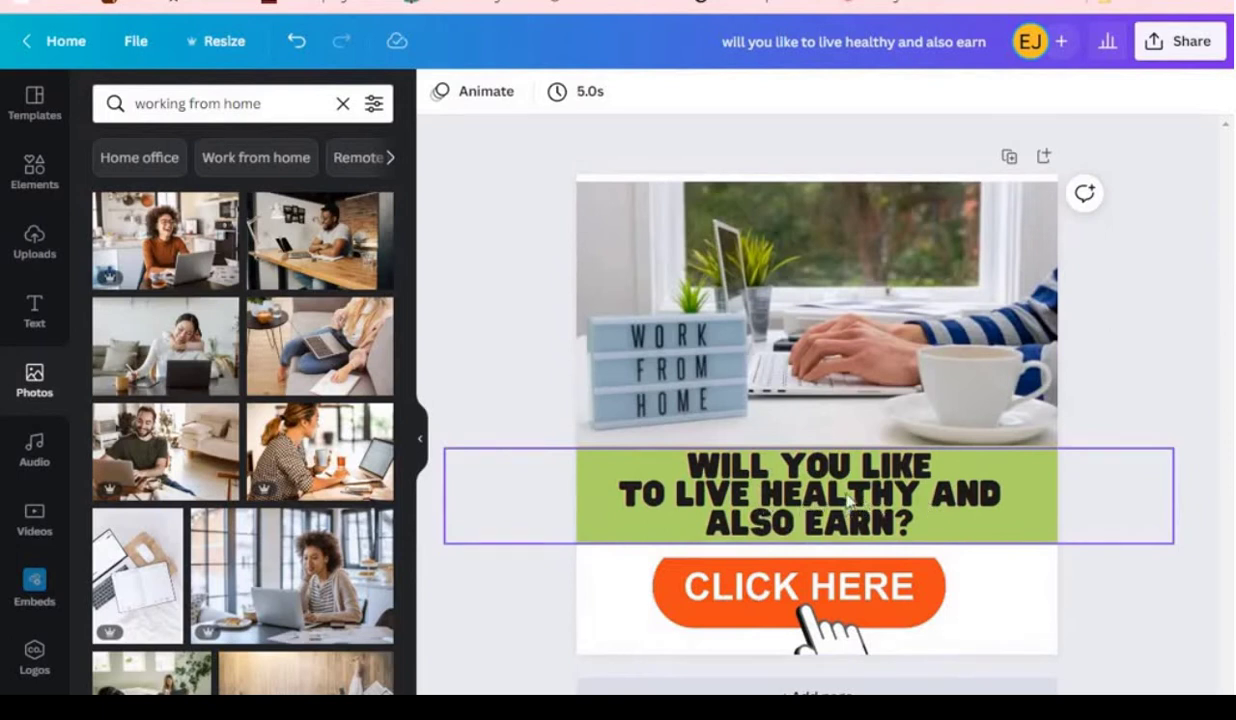
click(38, 312)
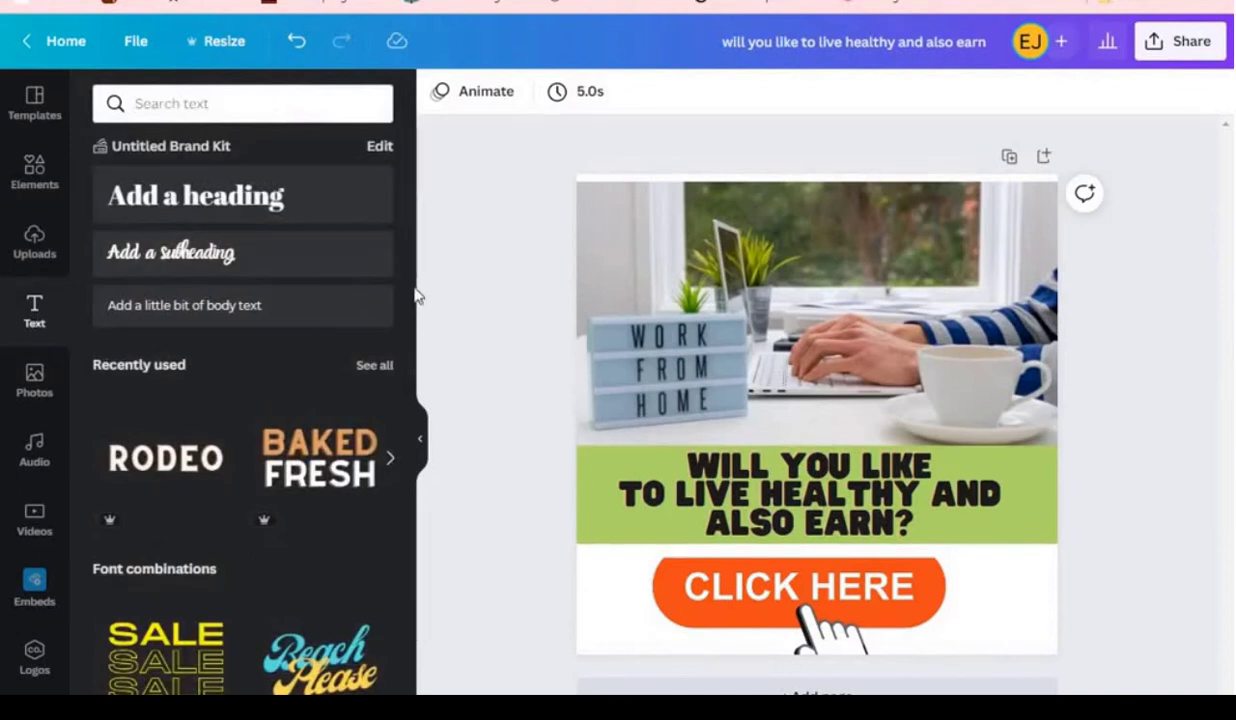
Step: Add a heading, enlarge it slightly, colour it the banner's green, then delete it
click(213, 215)
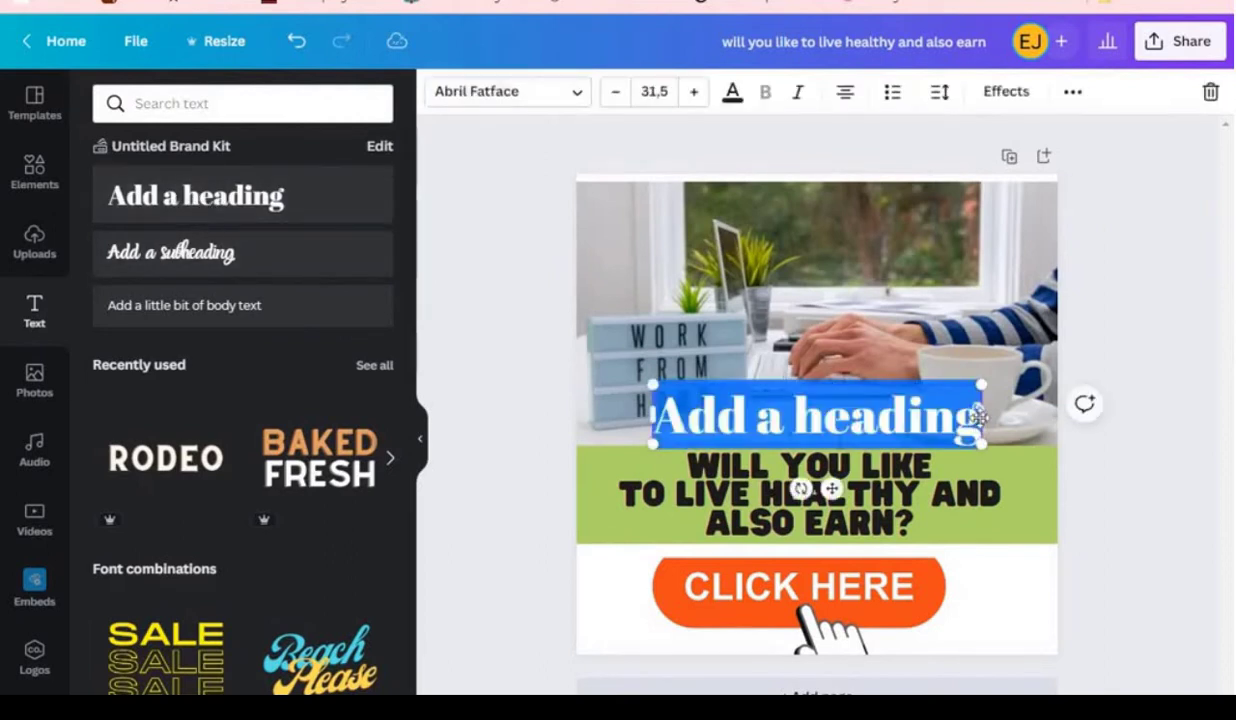
mouse_move(982, 382)
mouse_down()
mouse_move(847, 411)
mouse_move(988, 382)
mouse_up()
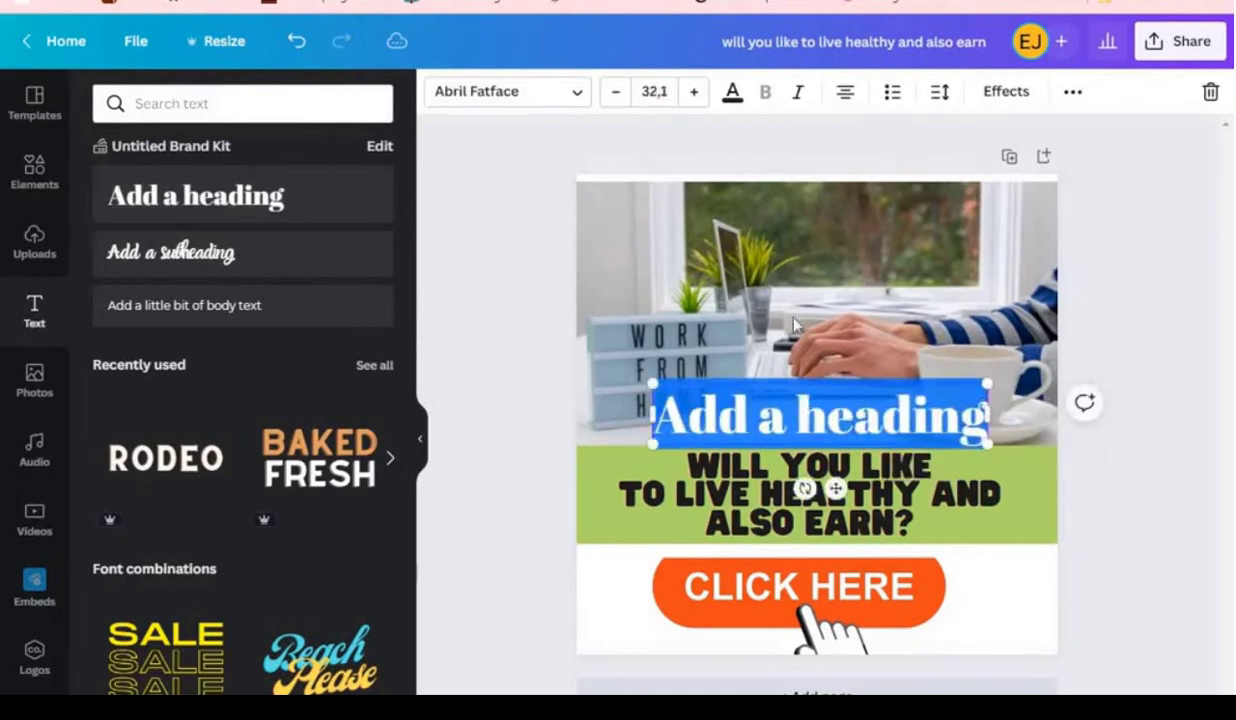
click(734, 98)
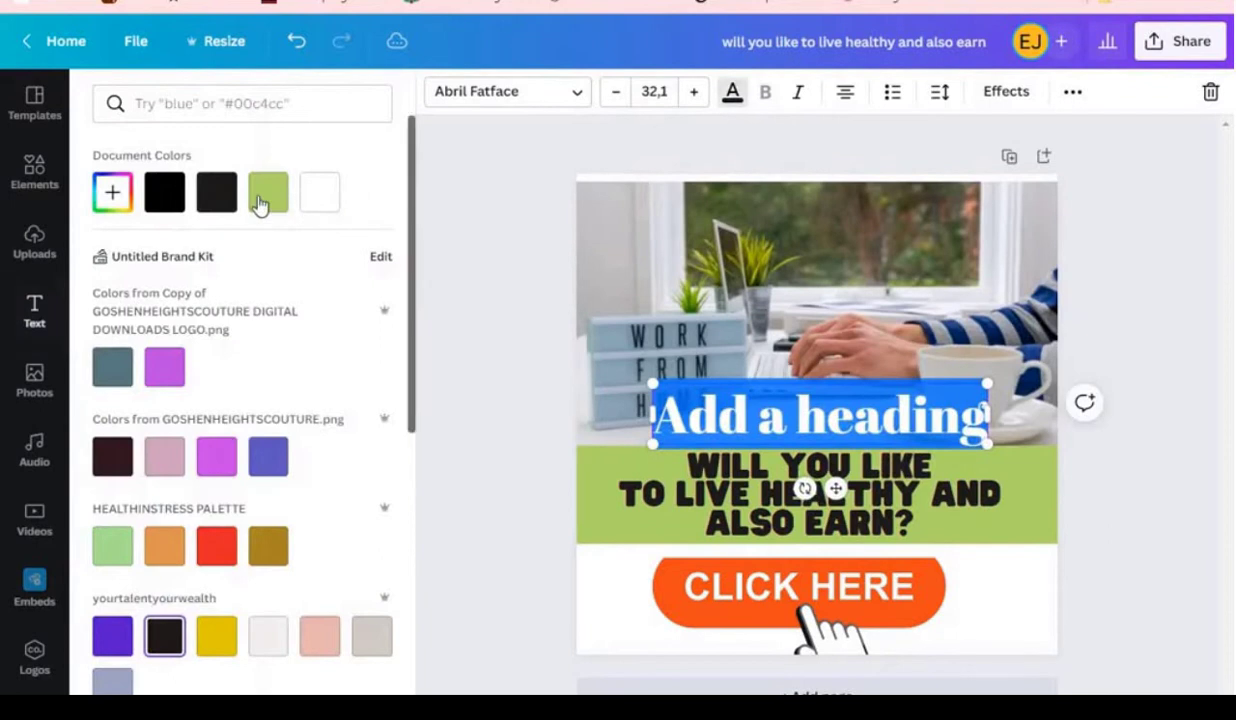
click(266, 194)
click(913, 329)
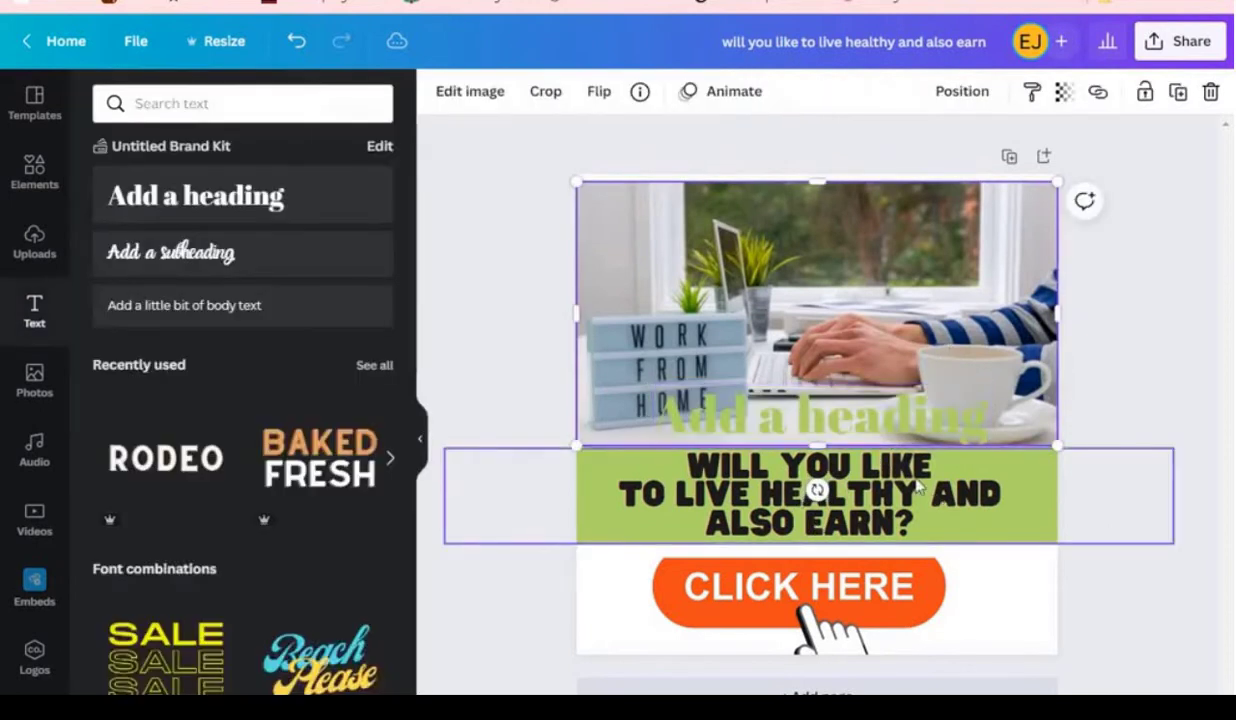
click(937, 438)
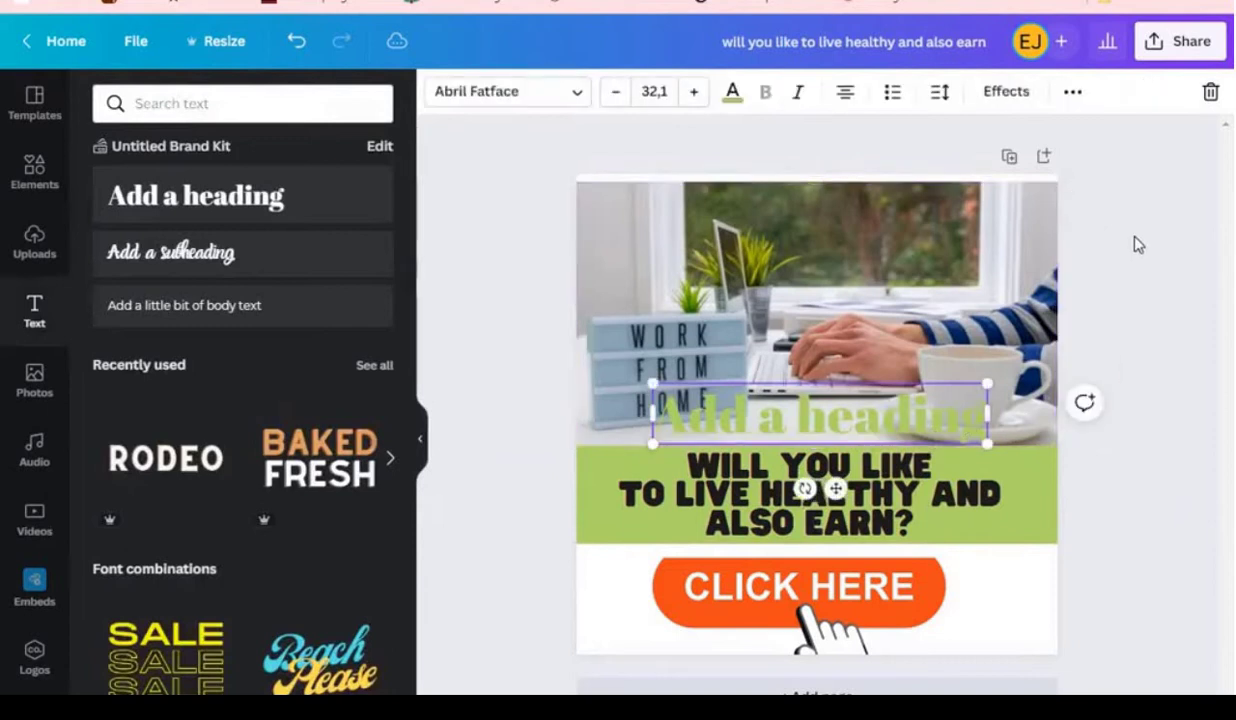
click(1211, 93)
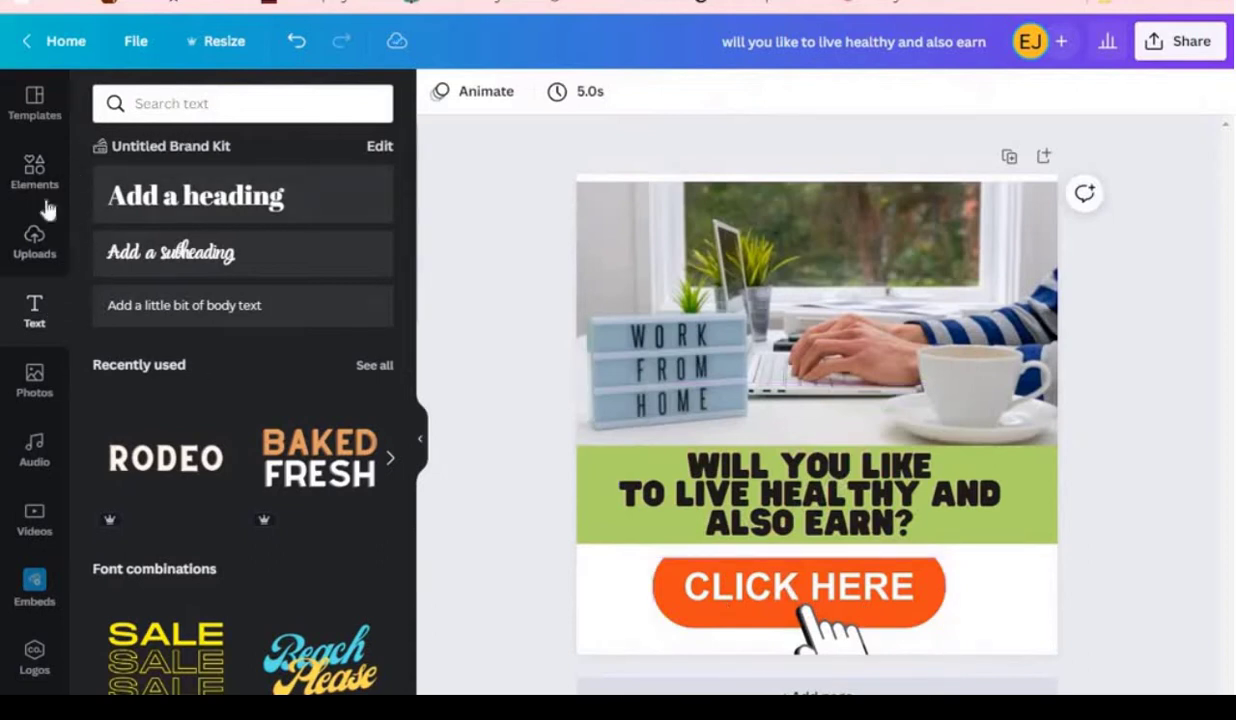
Step: Browse Elements graphics for 'click link', collapsing and restoring the side panel
click(35, 170)
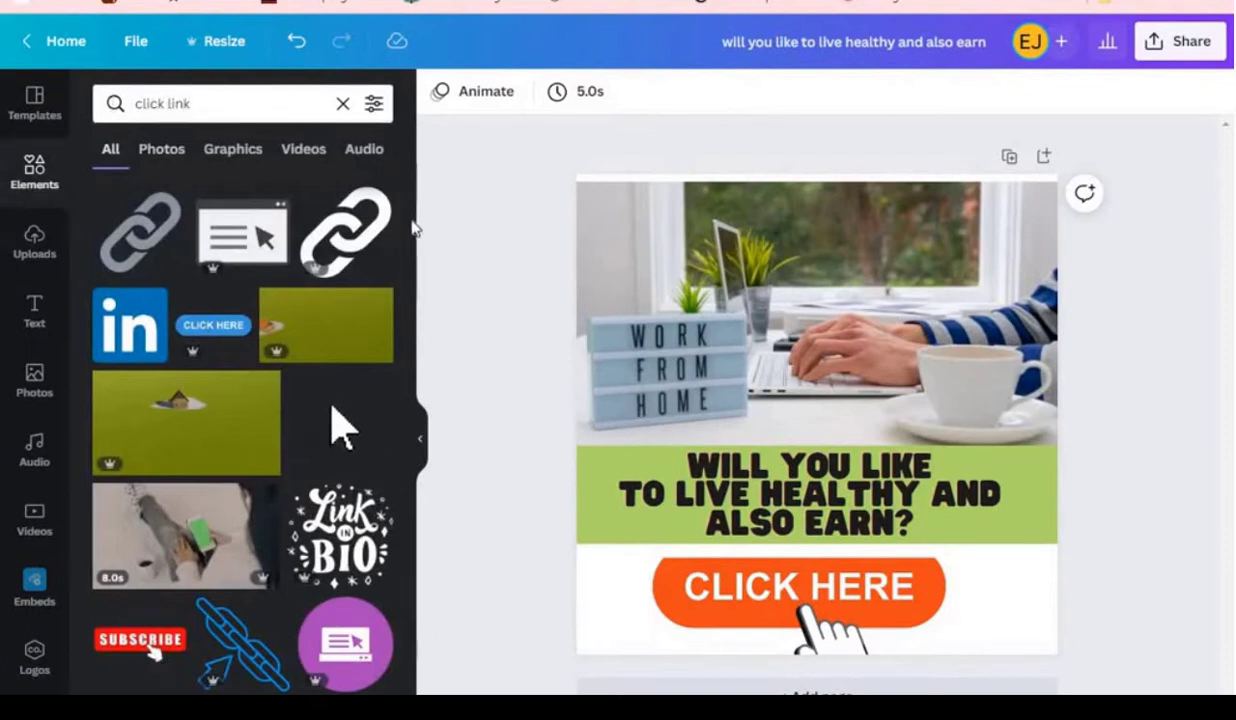
drag(403, 222, 422, 389)
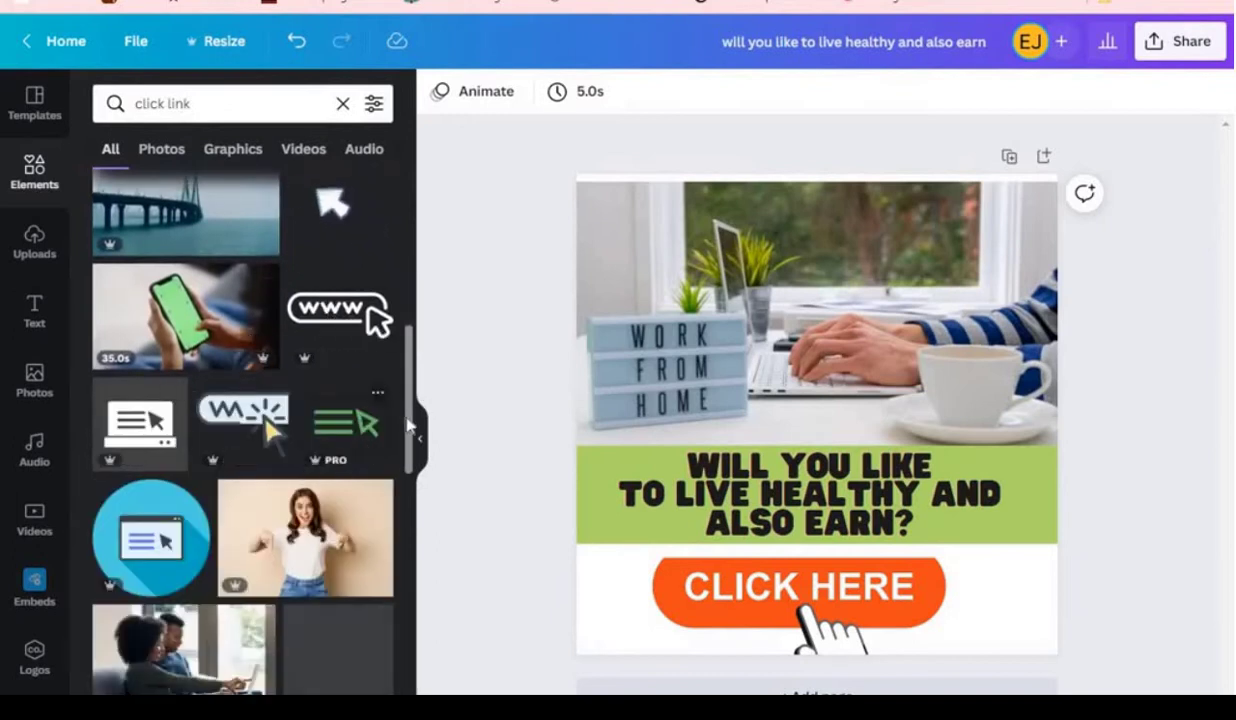
click(419, 440)
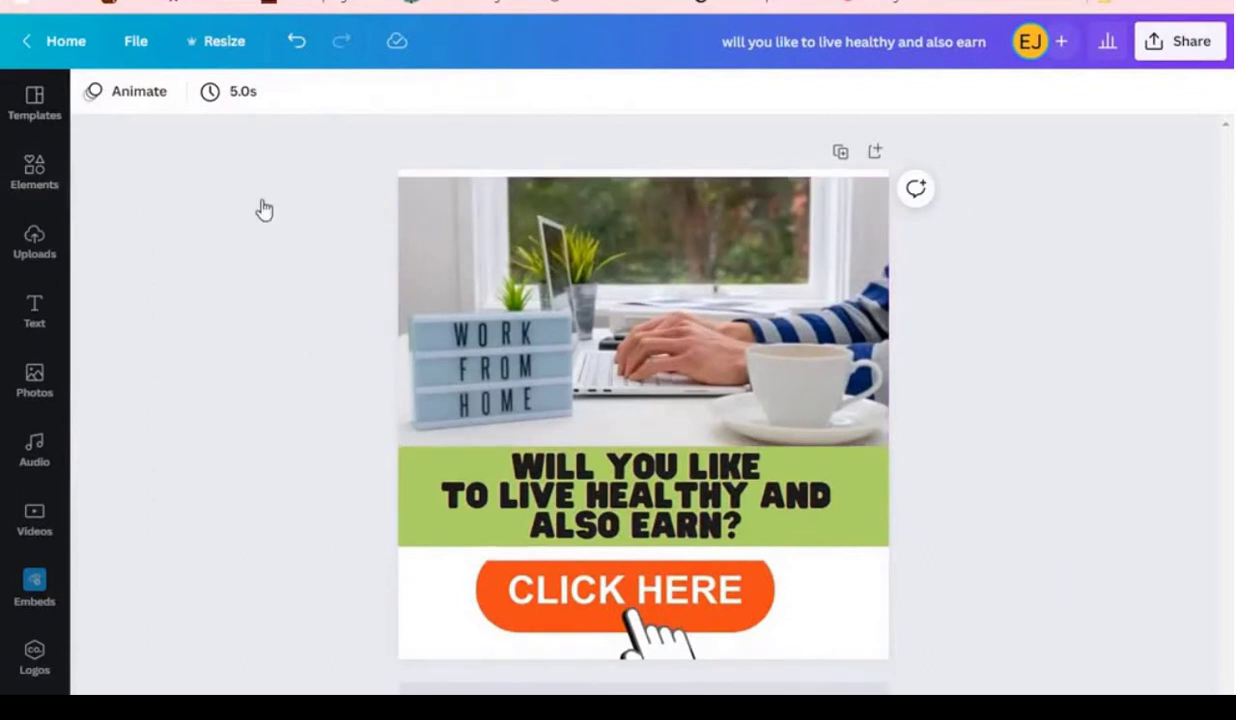
key(ctrl+/)
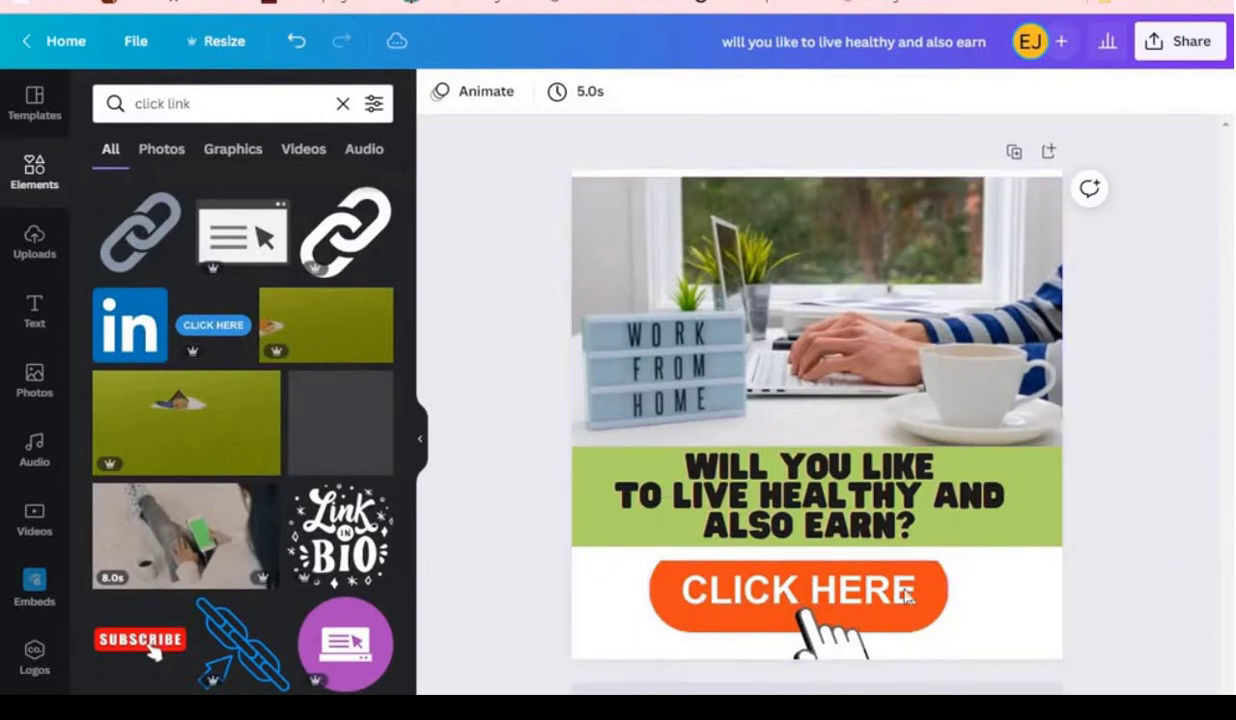
Step: Download the banner design with the file type switched from PNG to JPG
click(1185, 45)
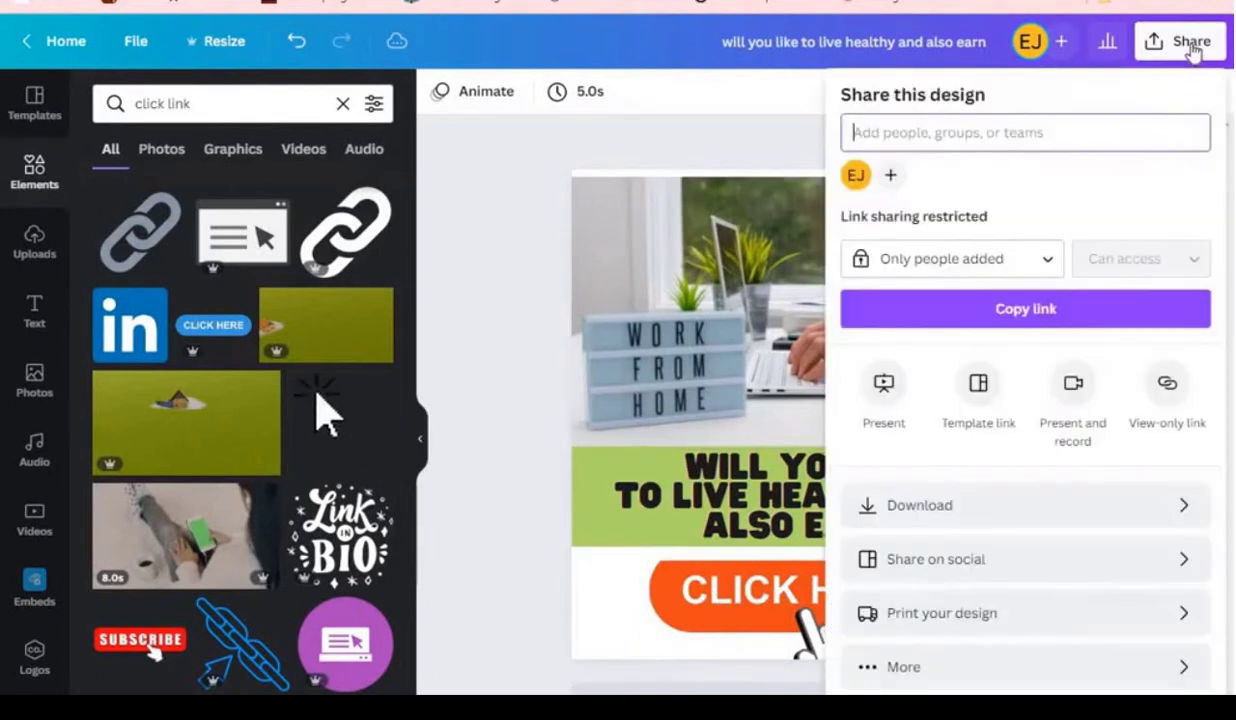
click(900, 505)
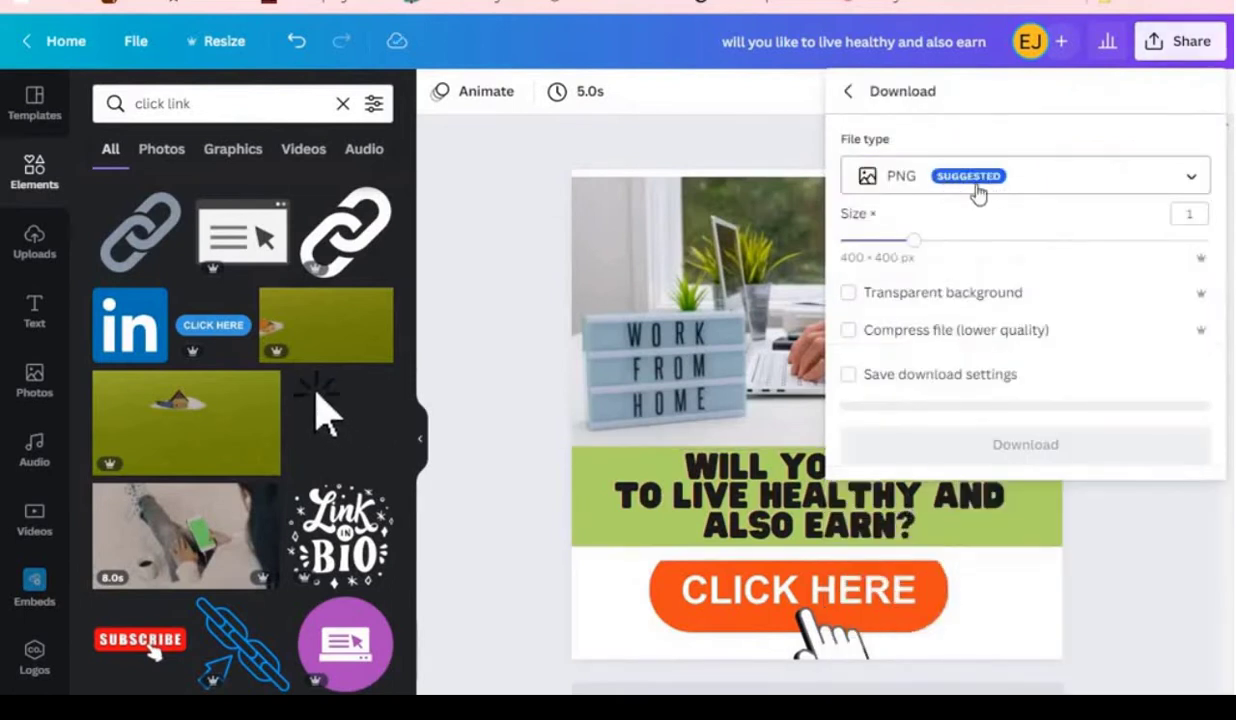
click(1192, 180)
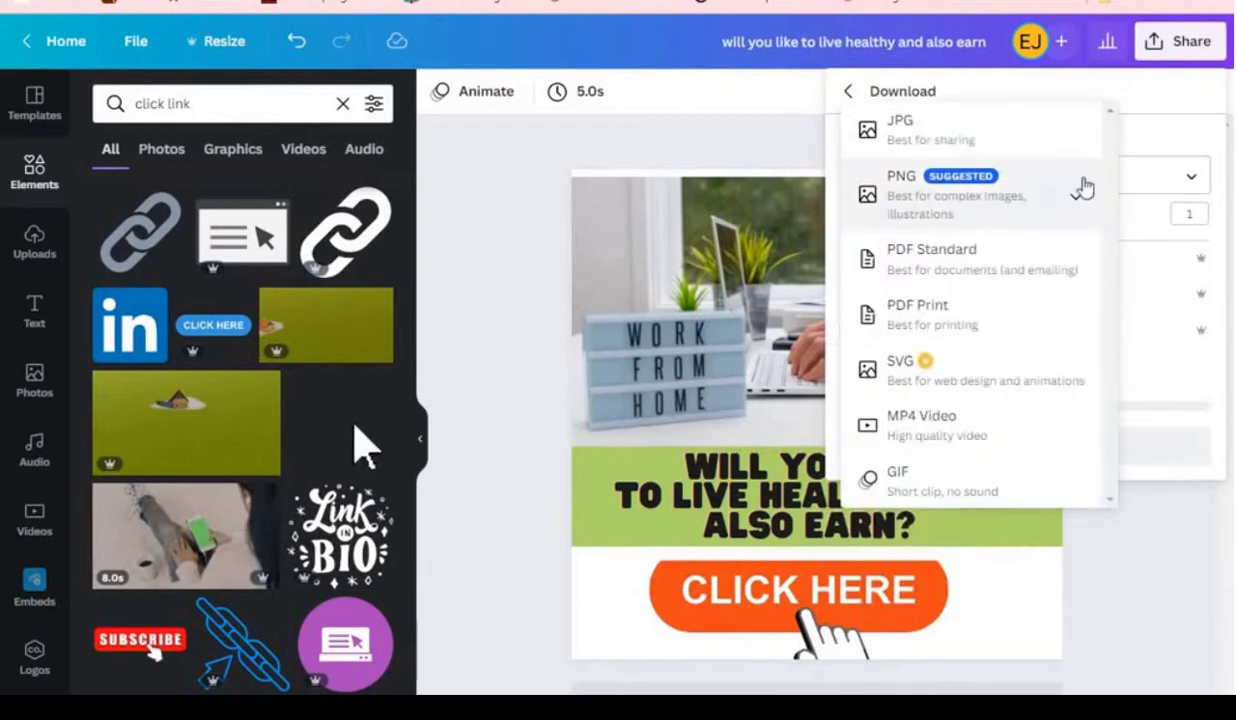
click(980, 134)
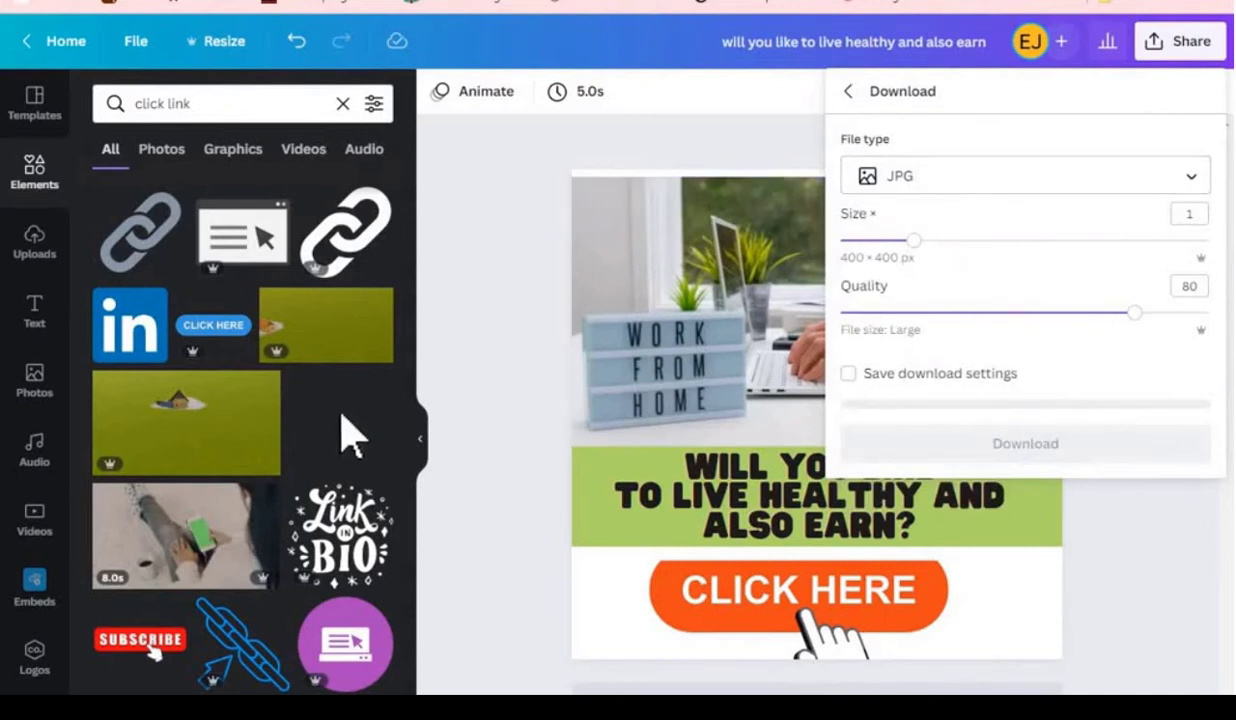
key(super+d)
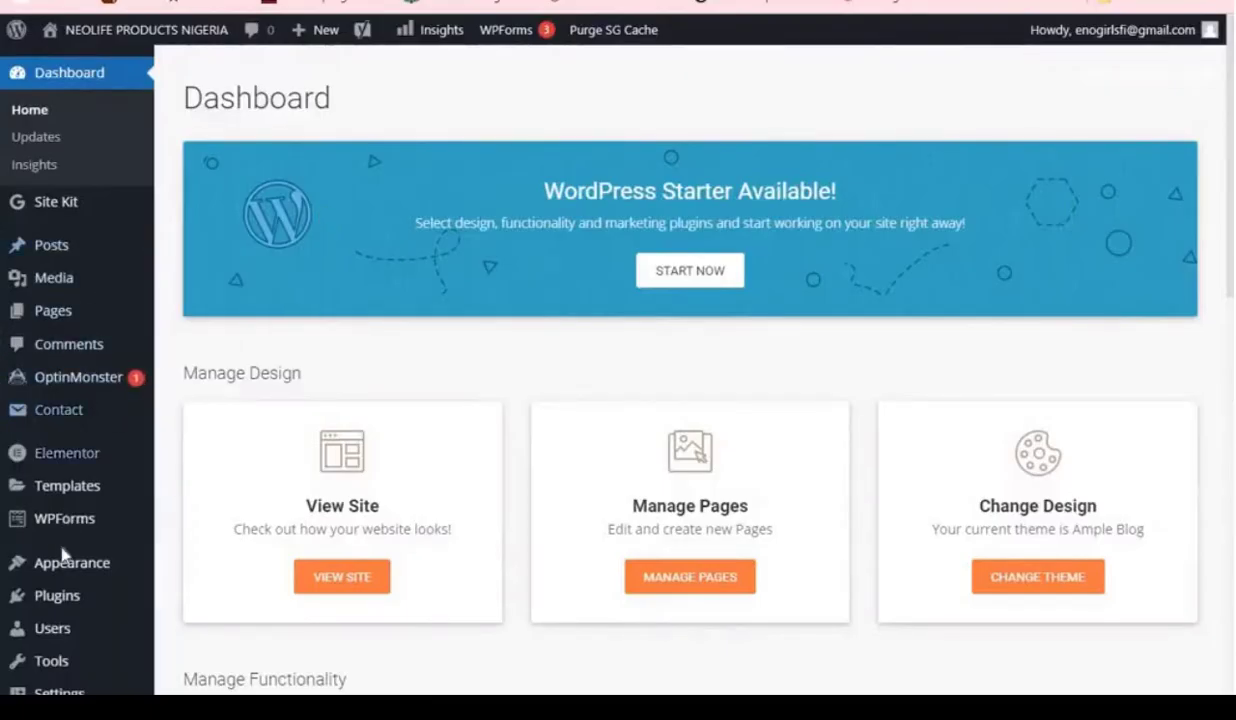
Step: Open Appearance > Widgets and scroll to the end of the Sidebar, past Recent Comments, Archives and Meta
mouse_move(60, 576)
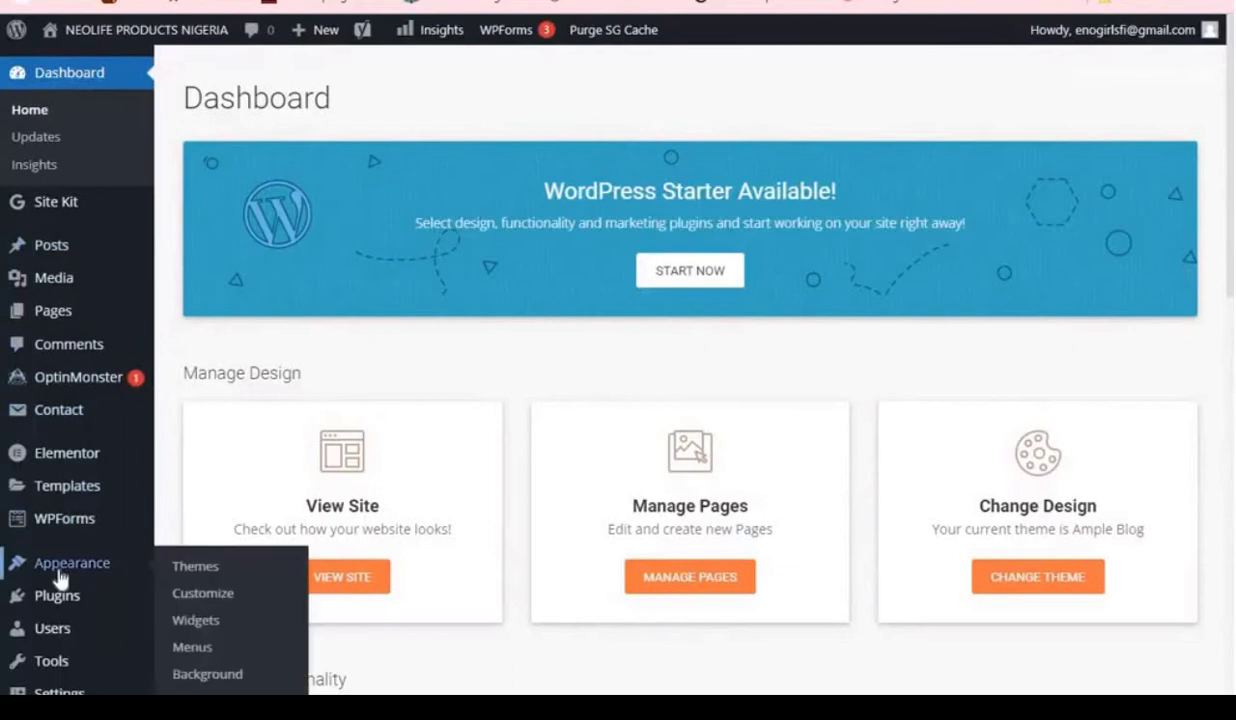
click(198, 624)
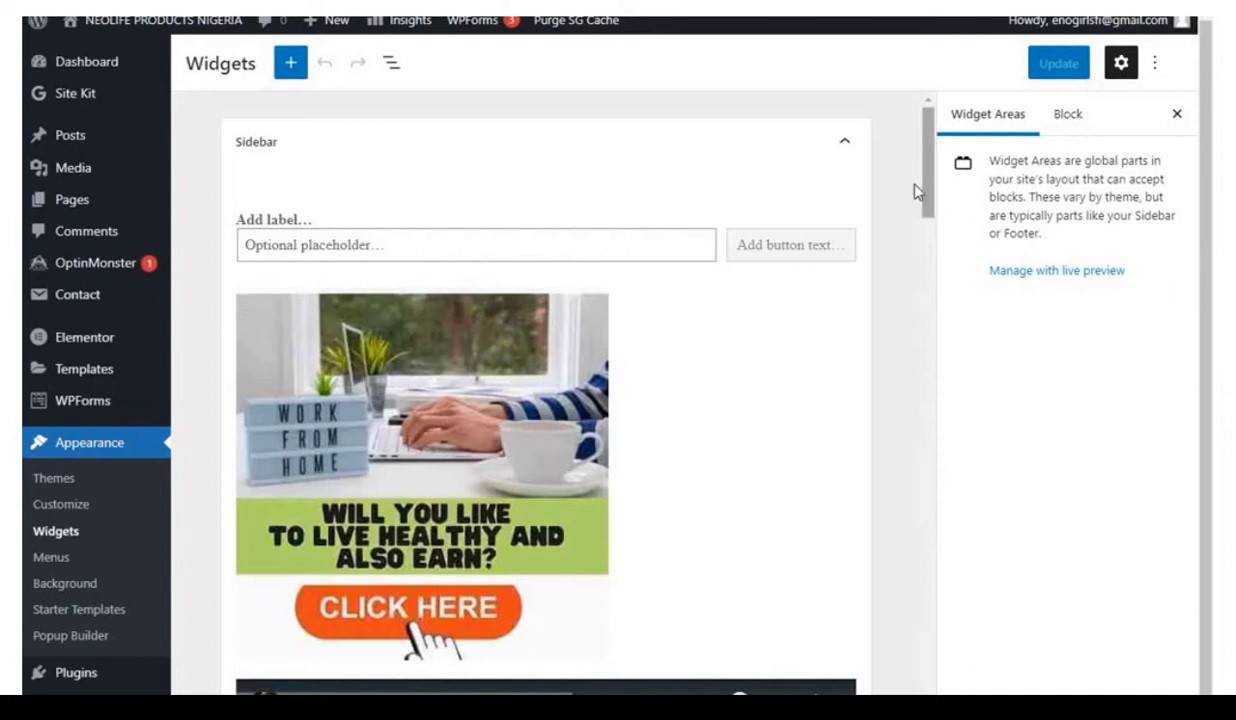
drag(929, 196, 924, 158)
drag(926, 166, 925, 716)
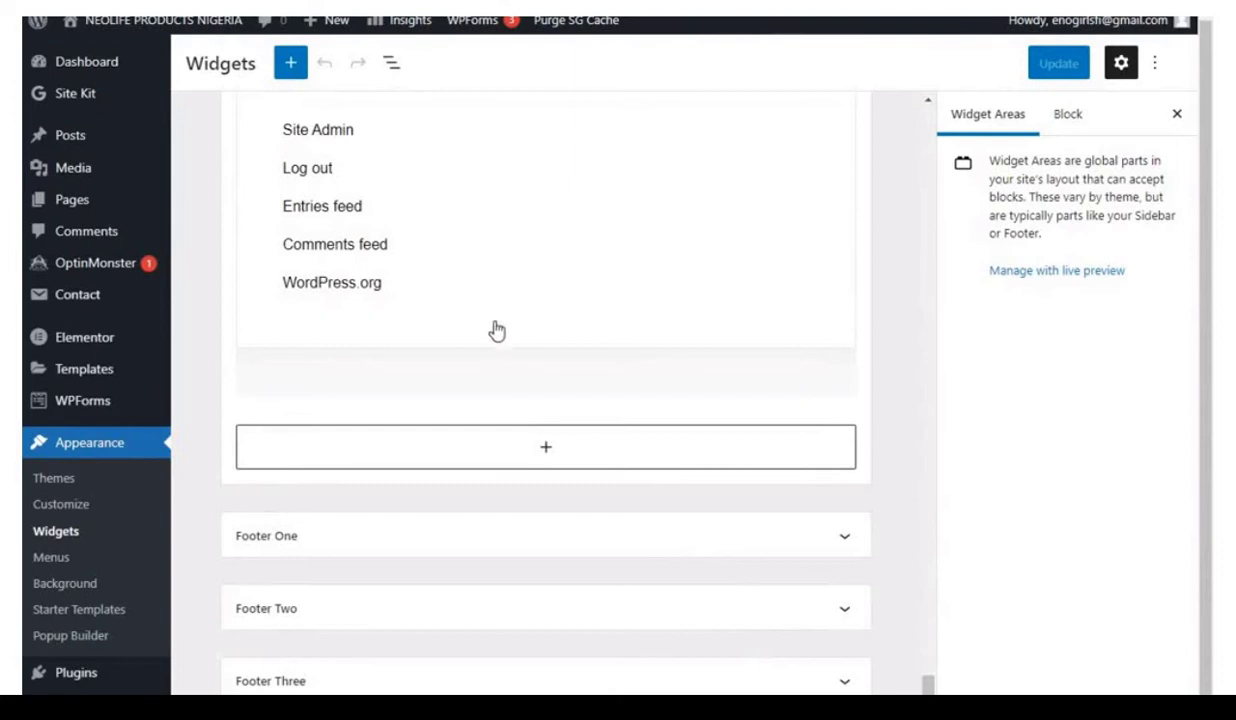
Step: Add an Image block at the Sidebar's end and upload the 'will you like to live healthy and also earn' banner
click(546, 452)
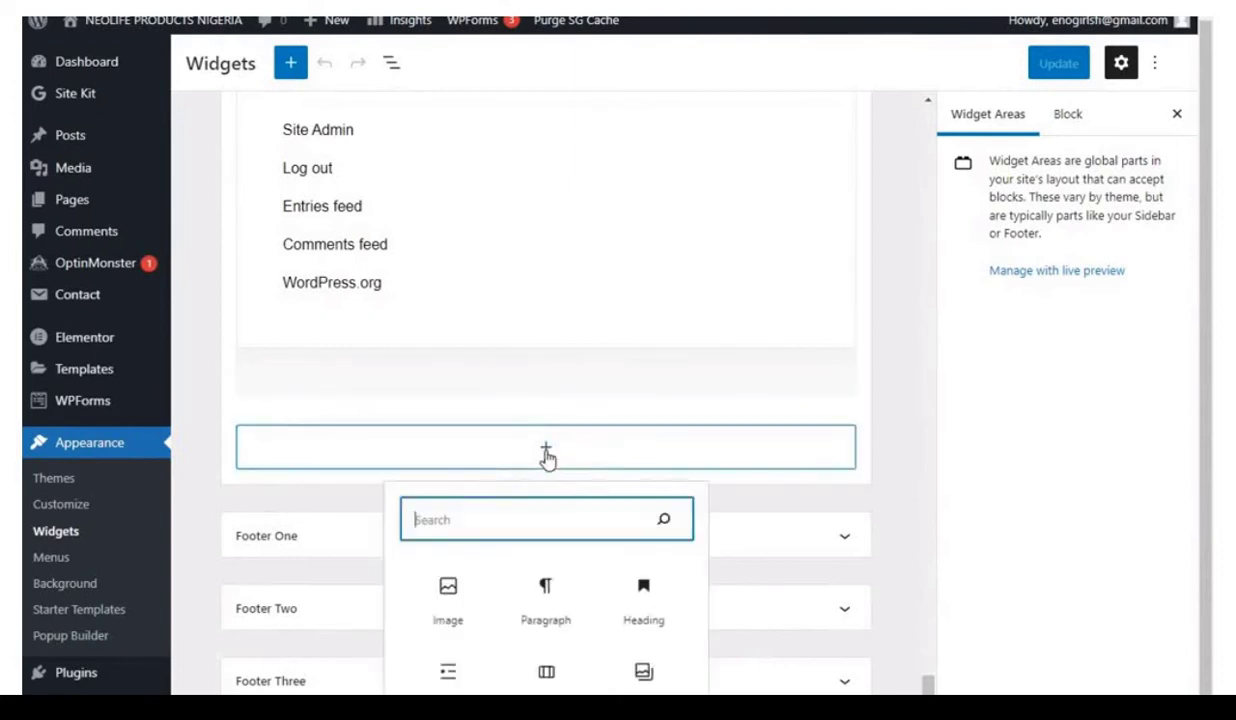
click(446, 594)
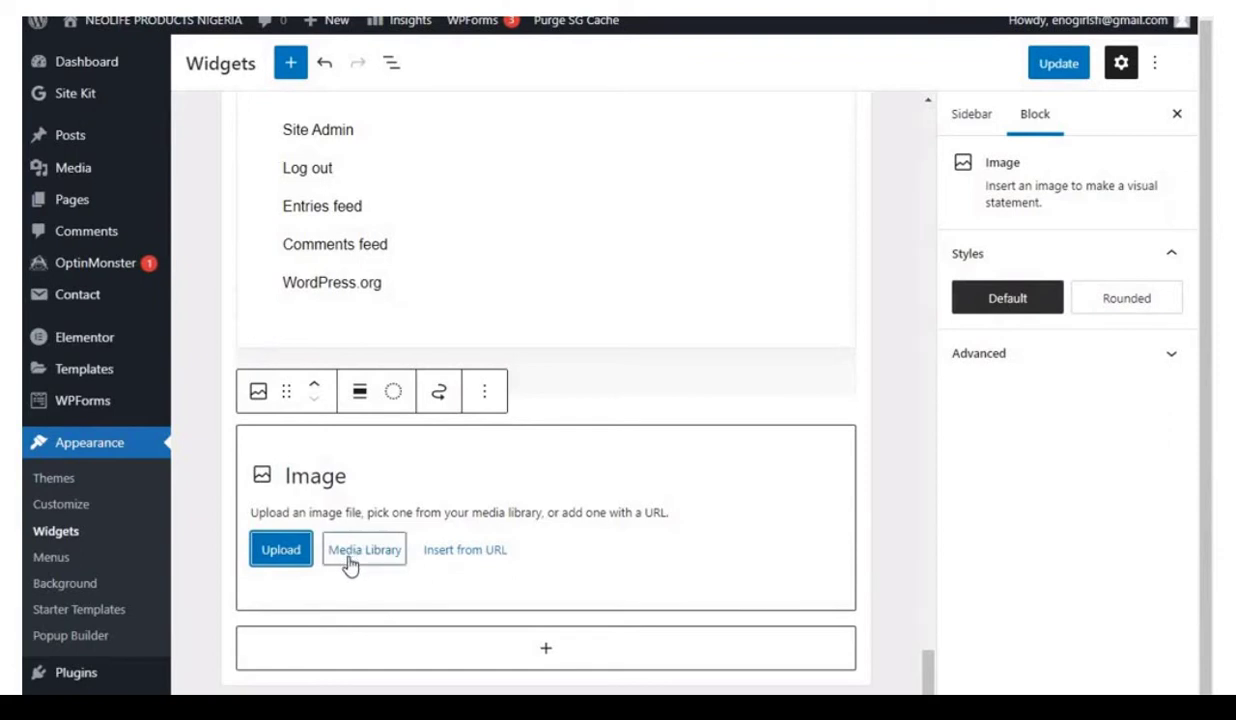
click(271, 552)
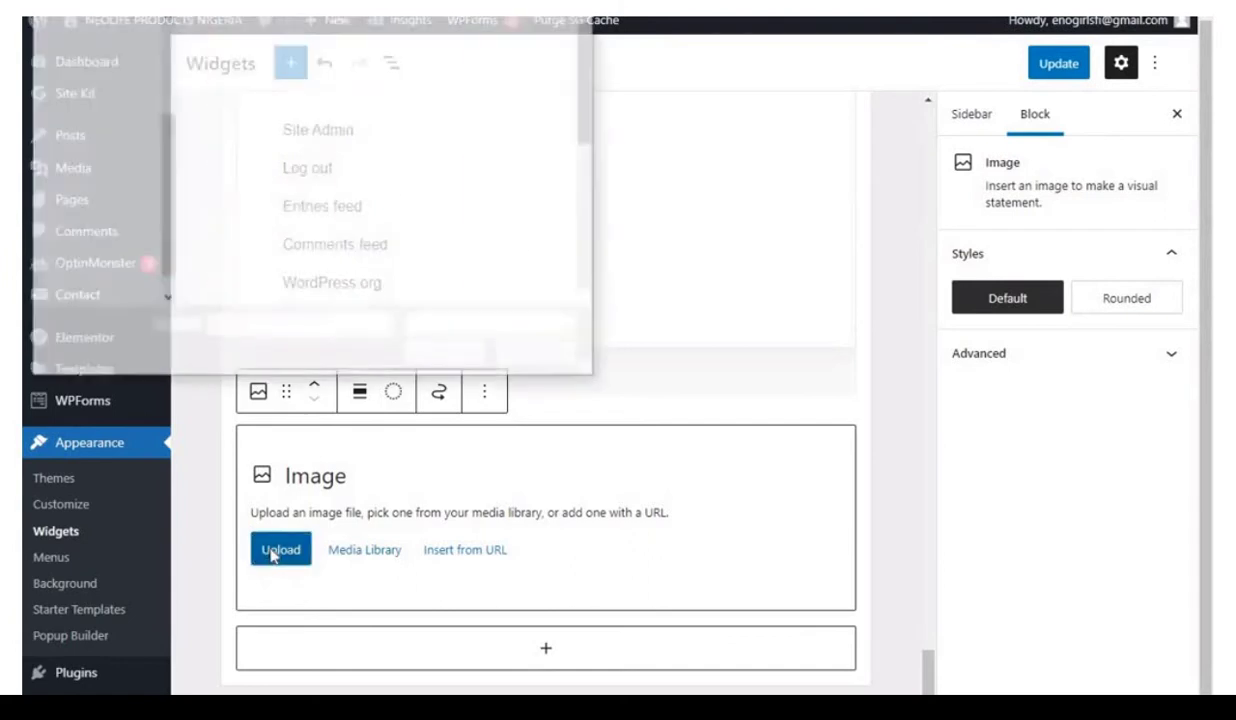
drag(584, 90, 617, 291)
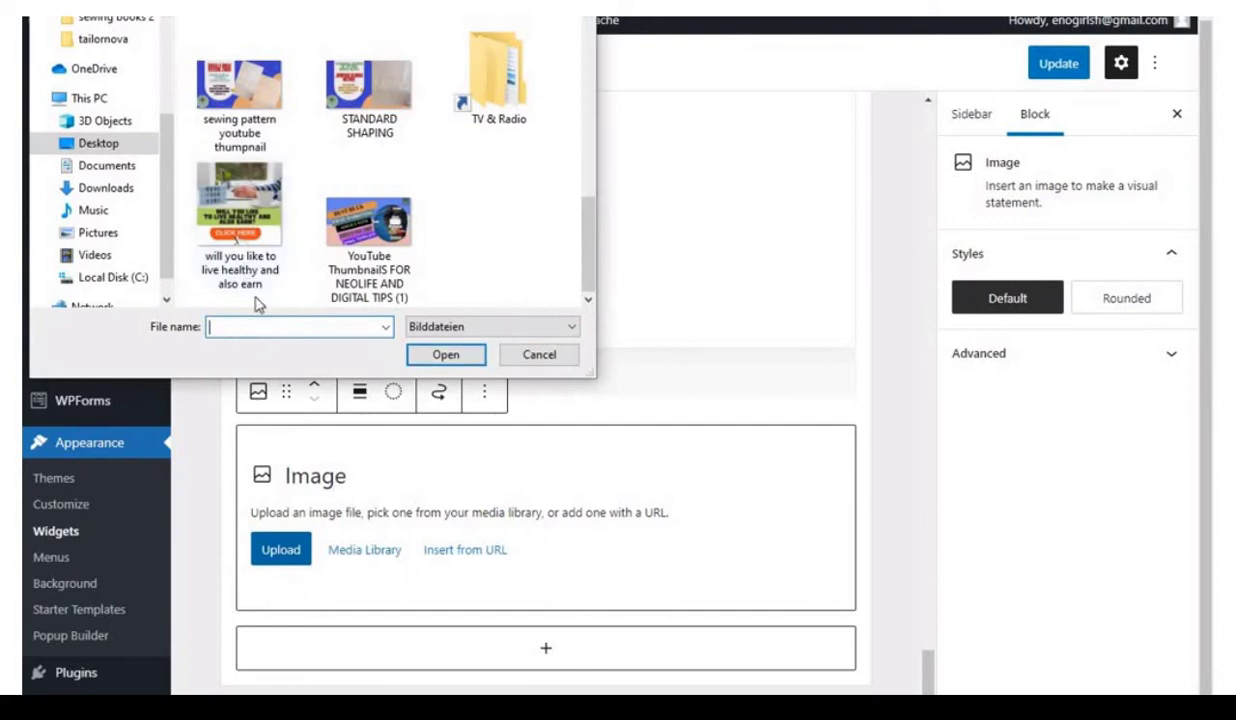
click(252, 235)
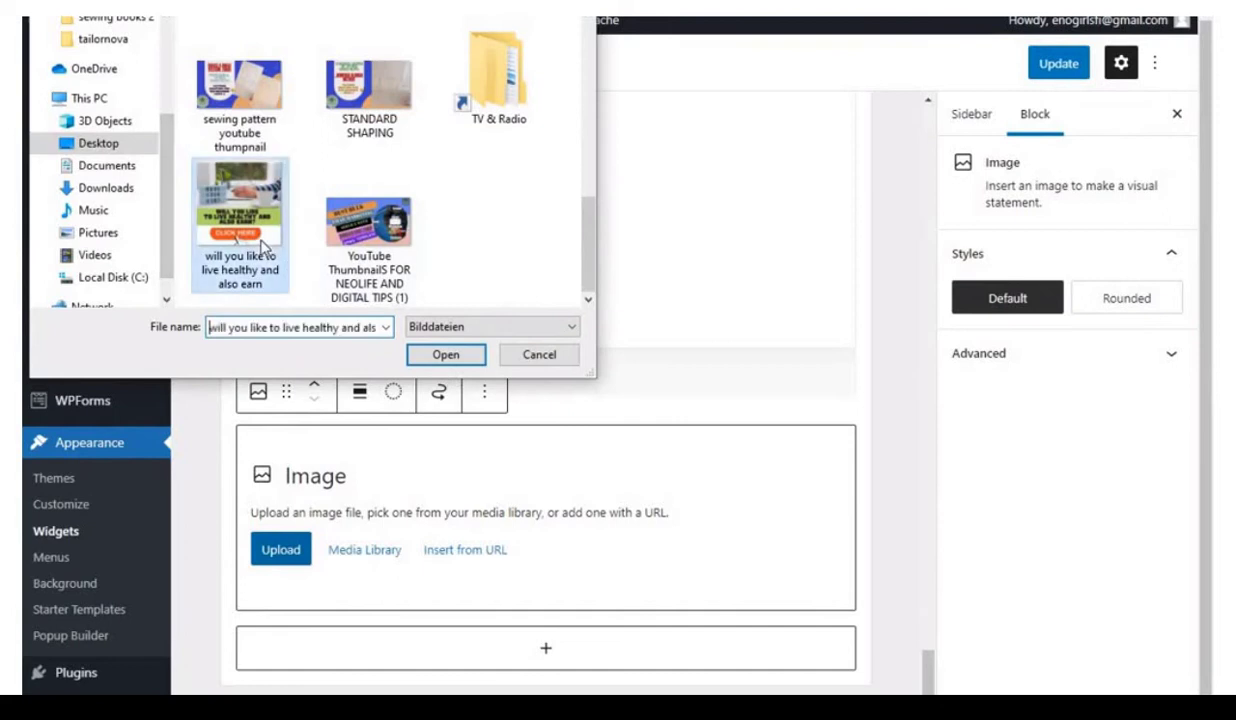
click(446, 356)
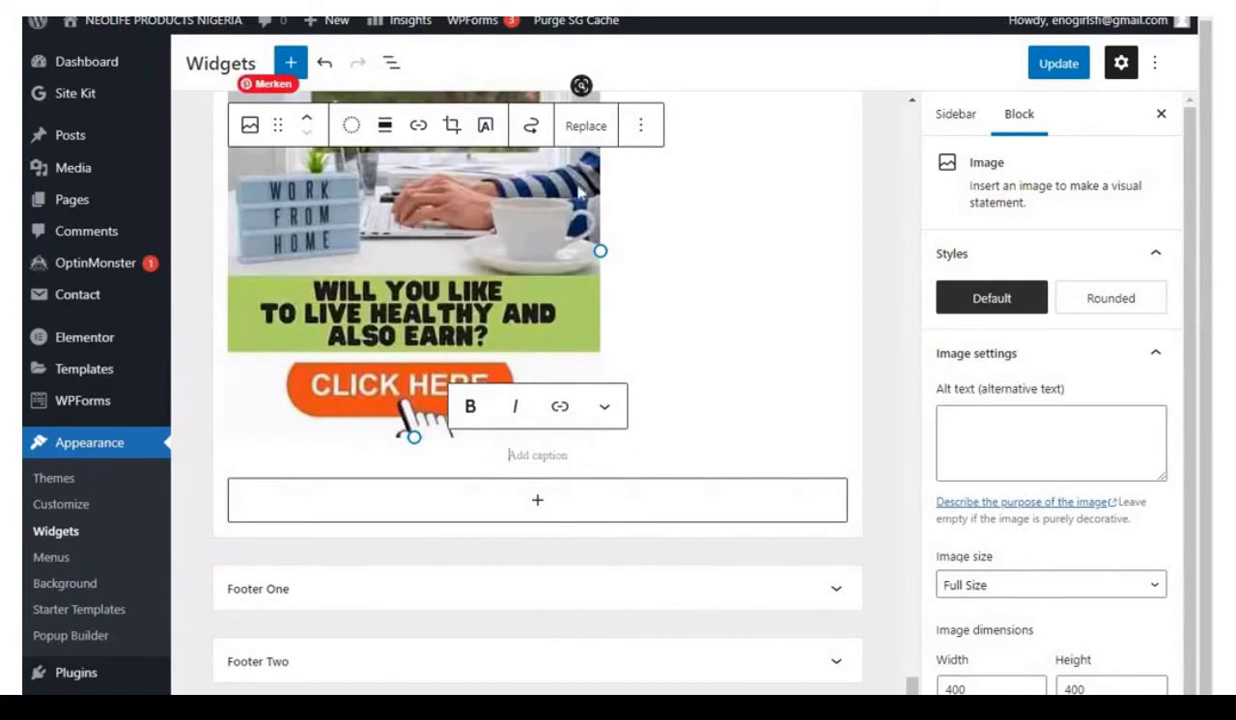
Step: Link the banner image to the NeoLife registration URL from Google Docs, opening in a new tab
click(418, 126)
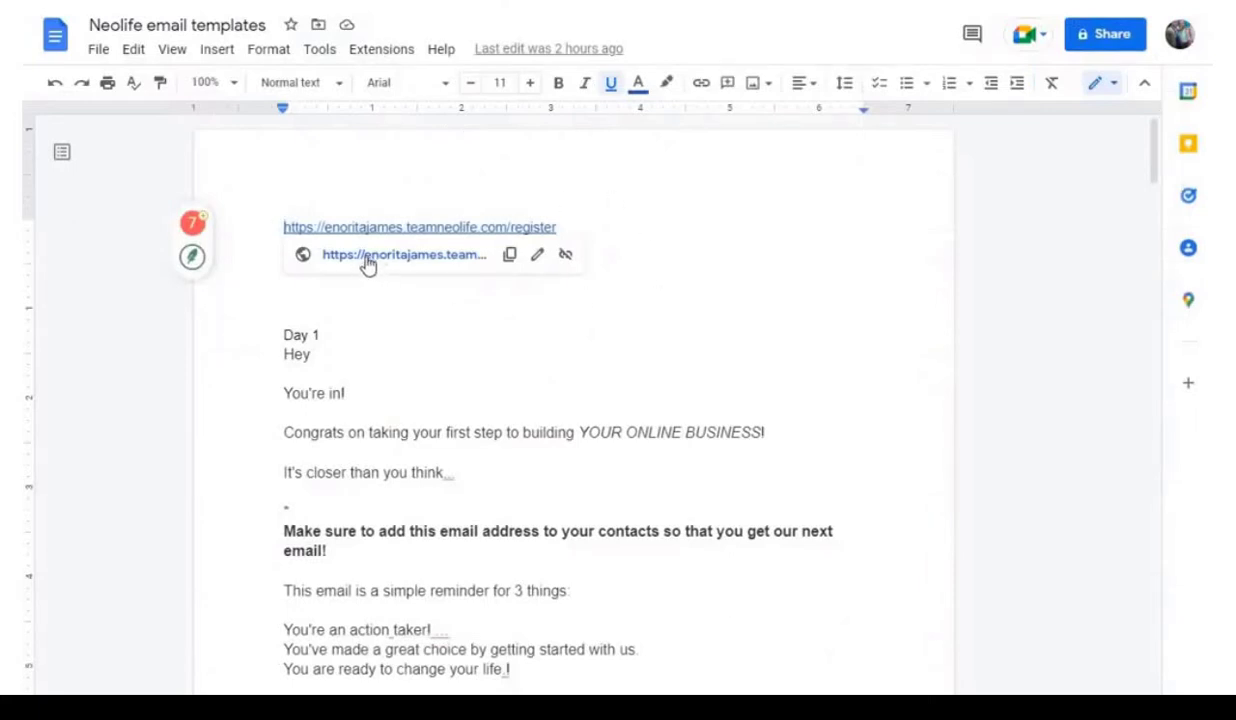
click(510, 256)
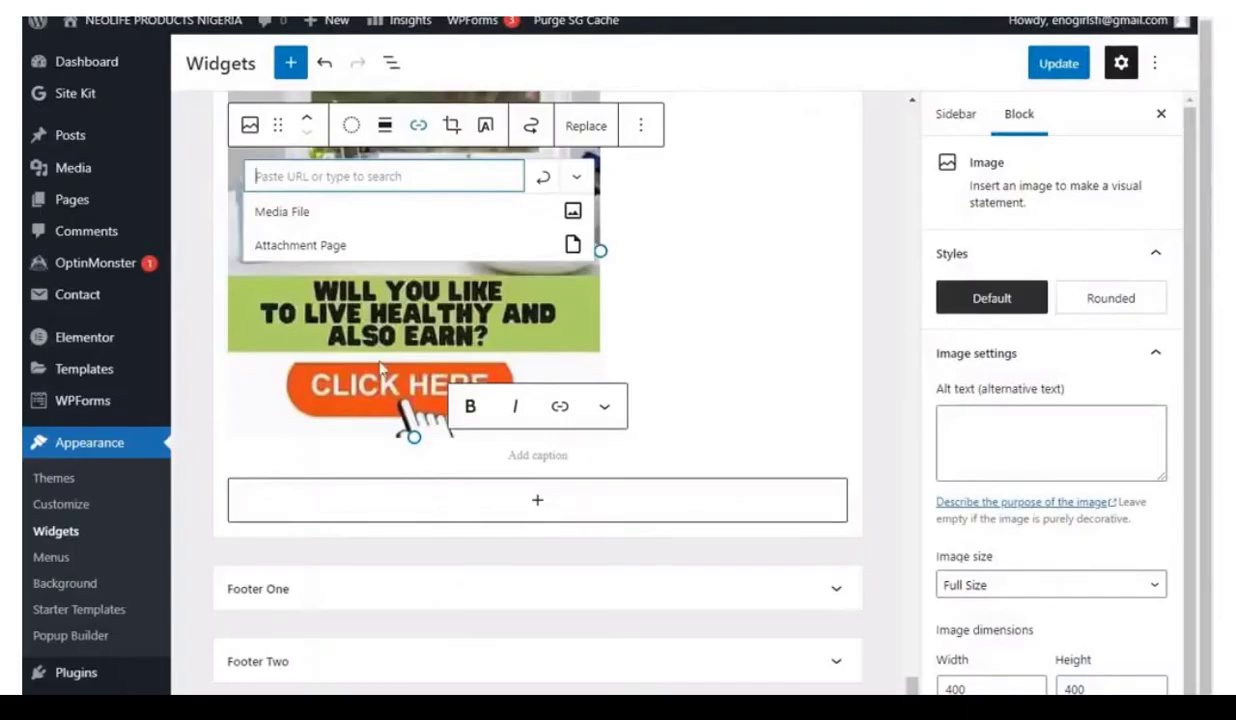
right_click(258, 178)
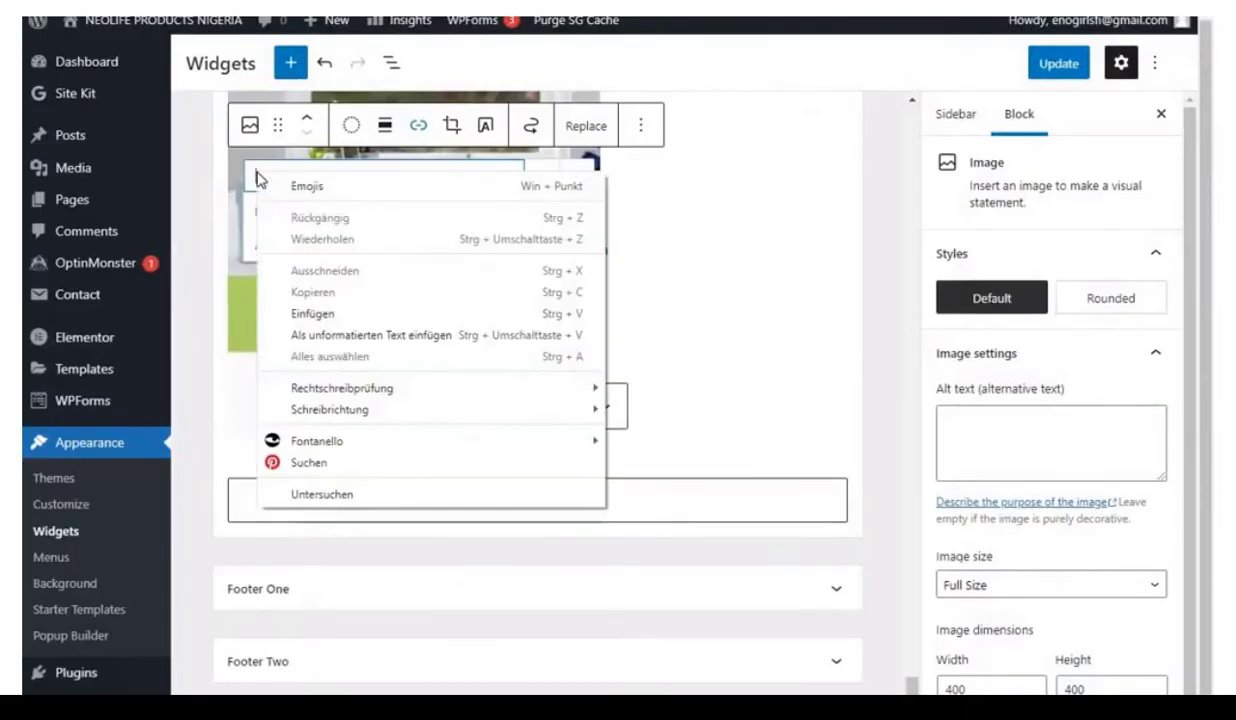
click(335, 312)
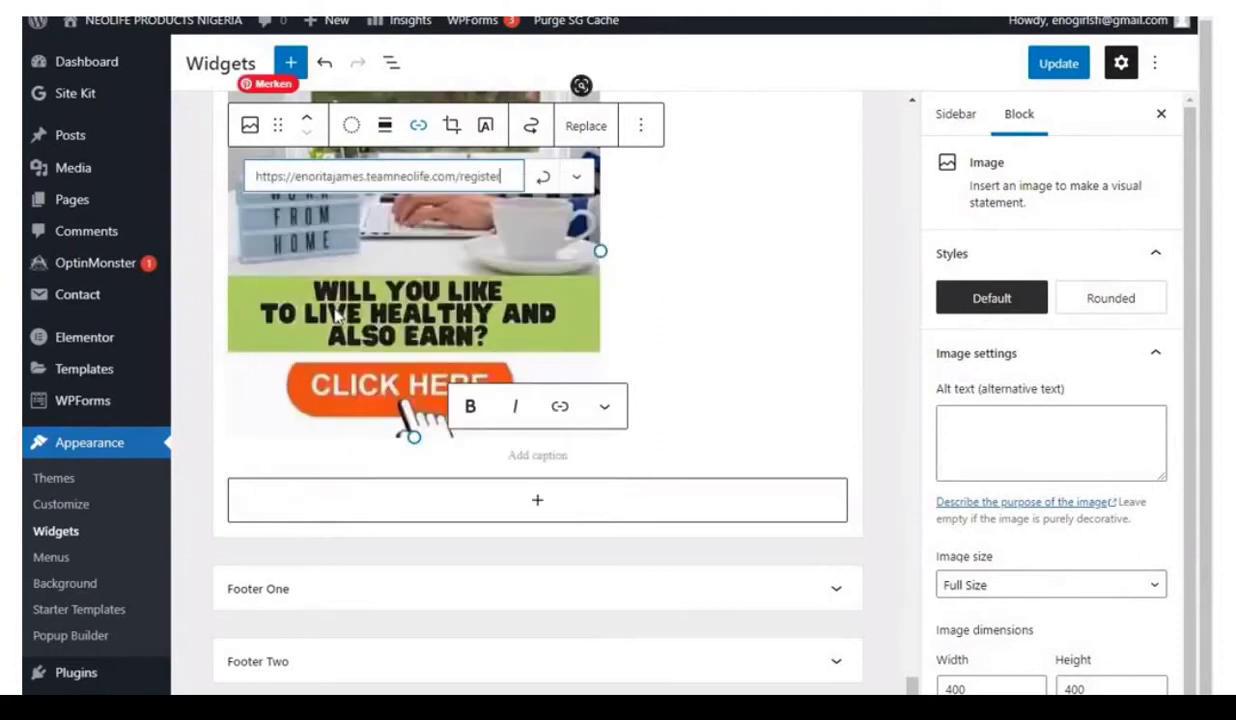
click(577, 180)
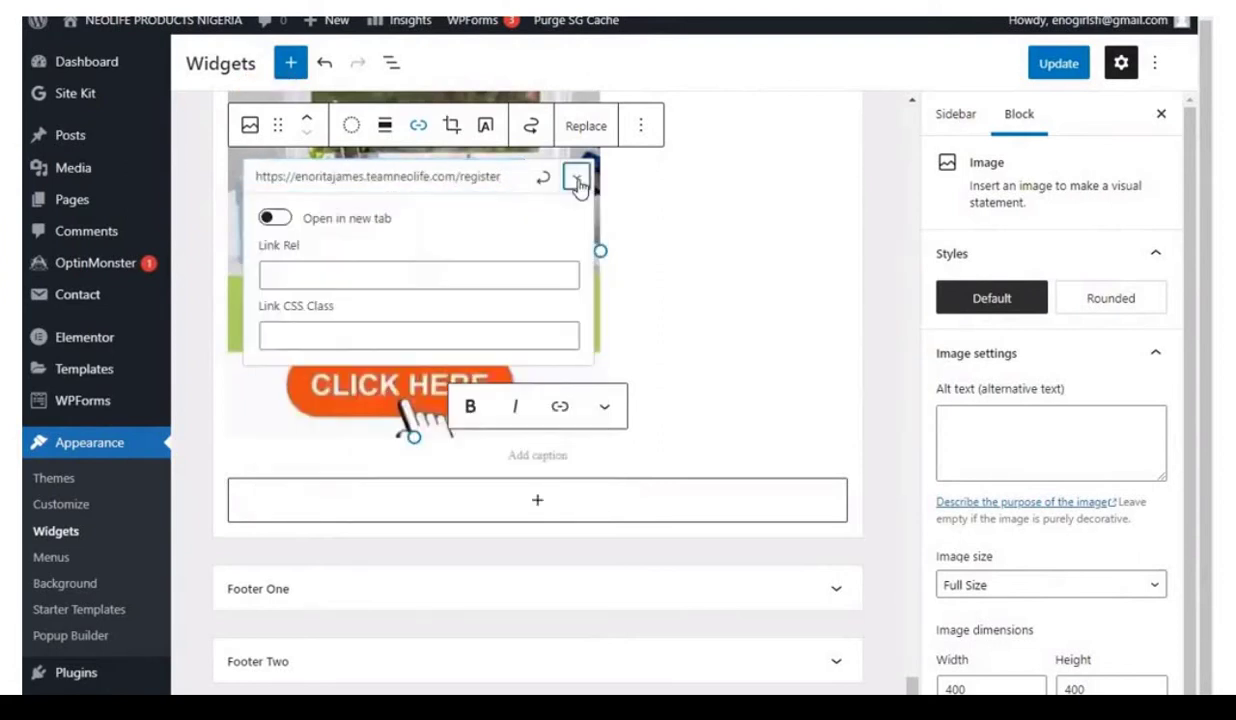
click(278, 222)
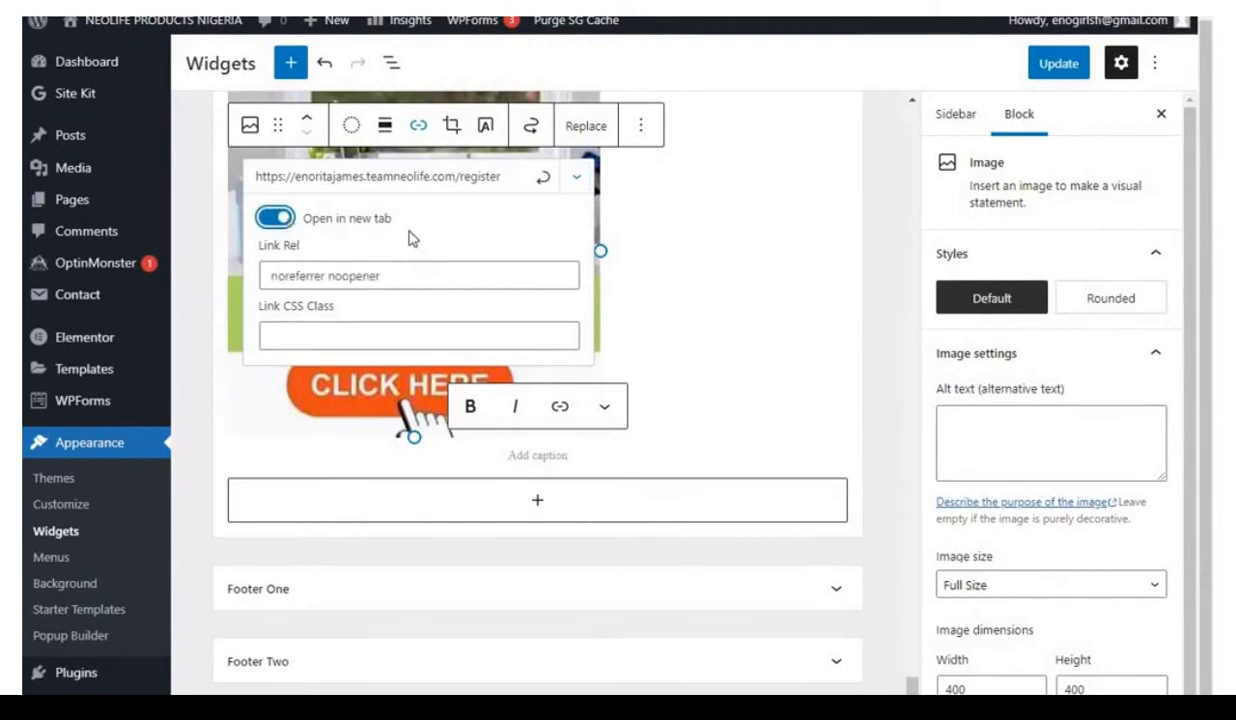
click(674, 231)
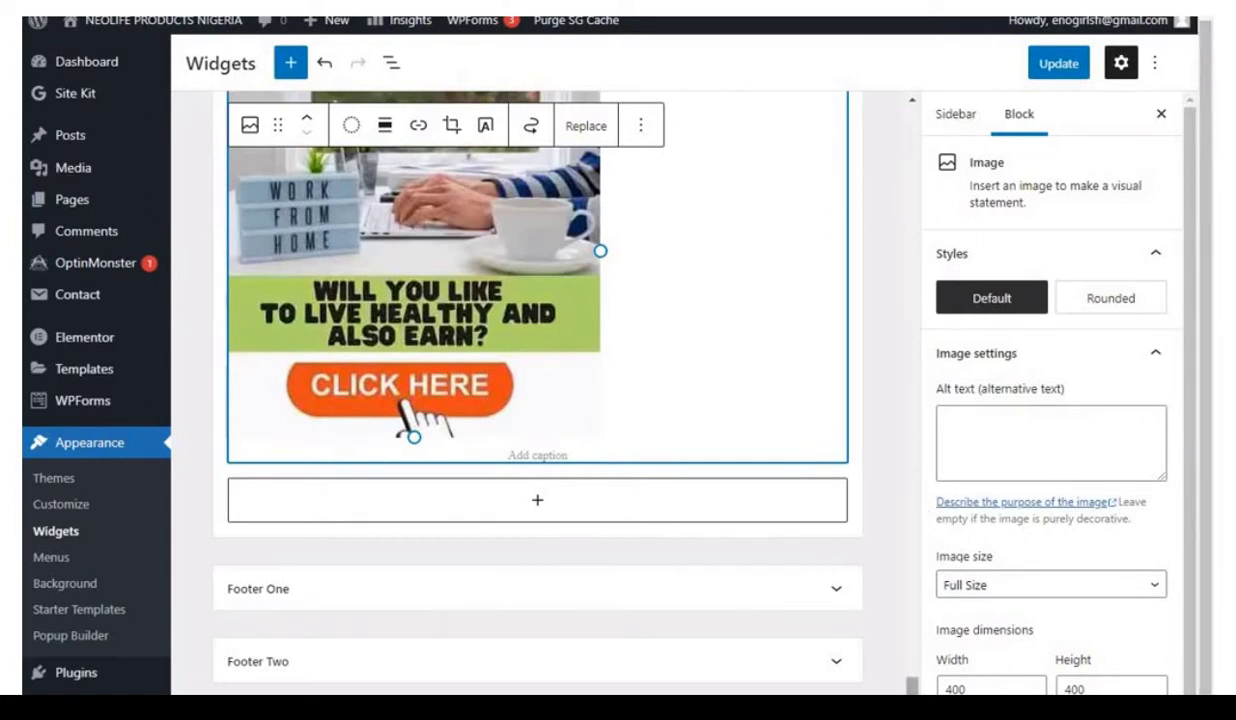
Step: Move the banner image above the OPPORTUNITY video to the top of the sidebar, then remove its duplicate
scroll(910, 650, up, 2)
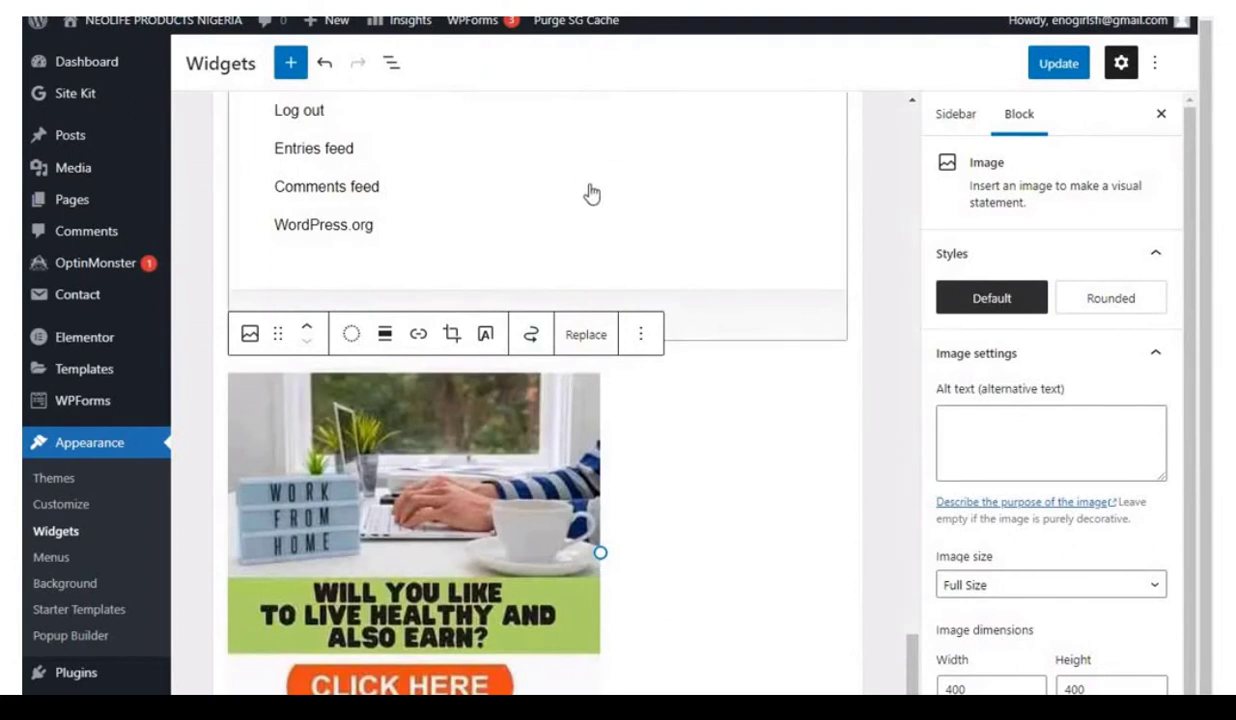
click(307, 332)
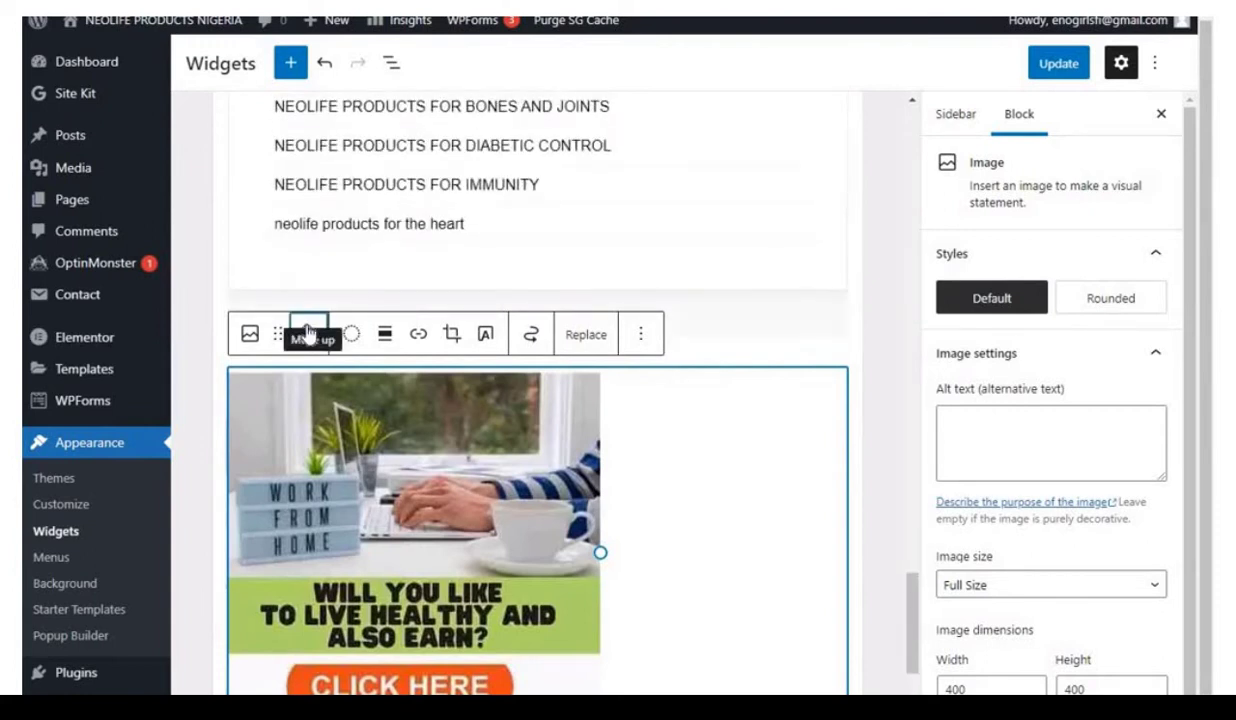
click(307, 332)
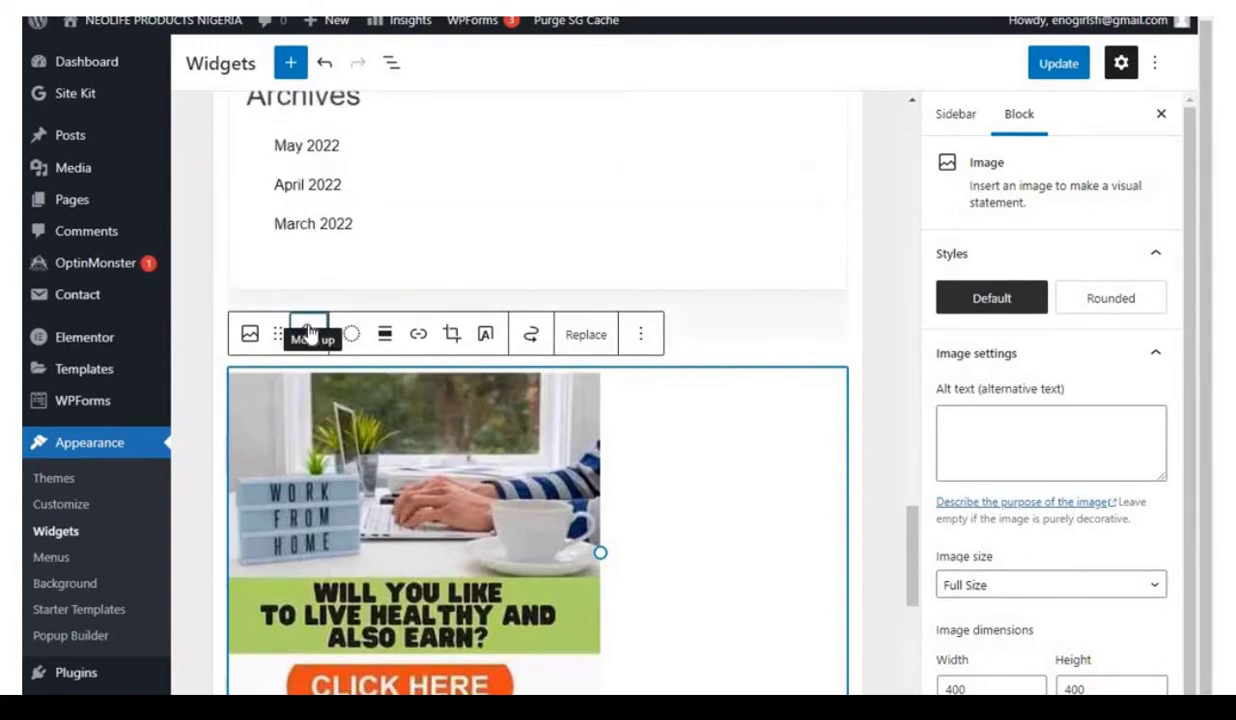
click(309, 332)
click(309, 332)
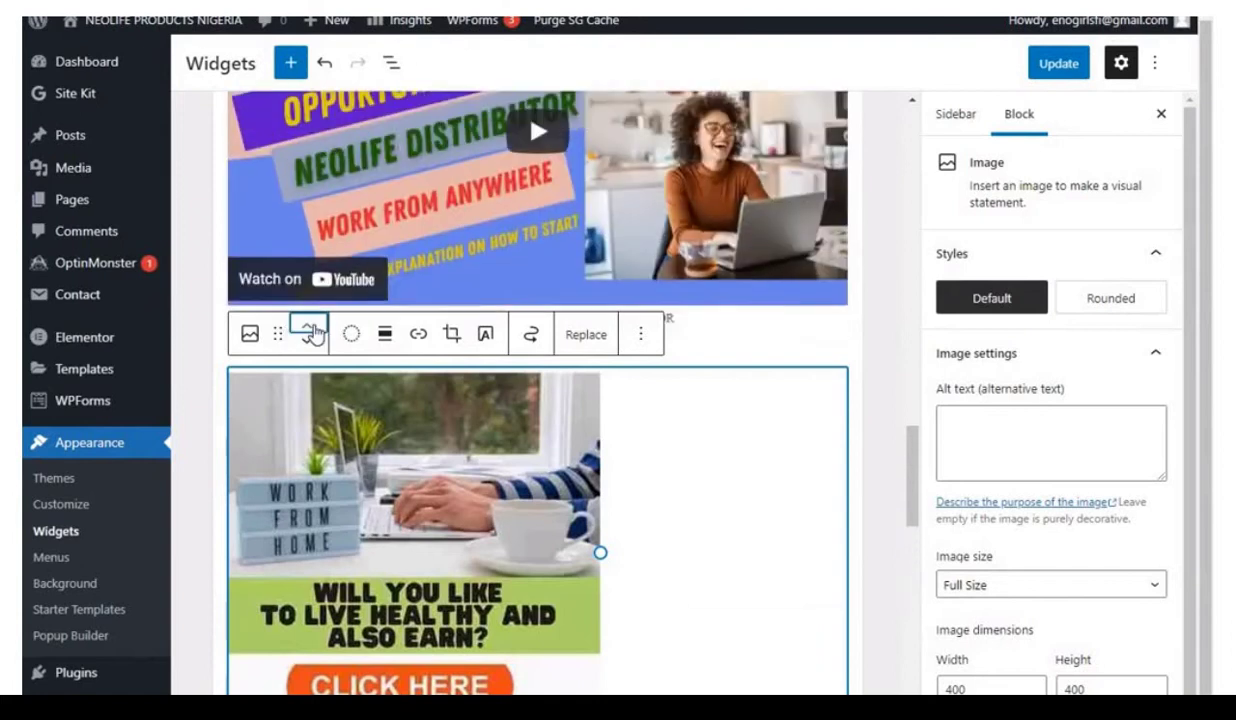
click(309, 332)
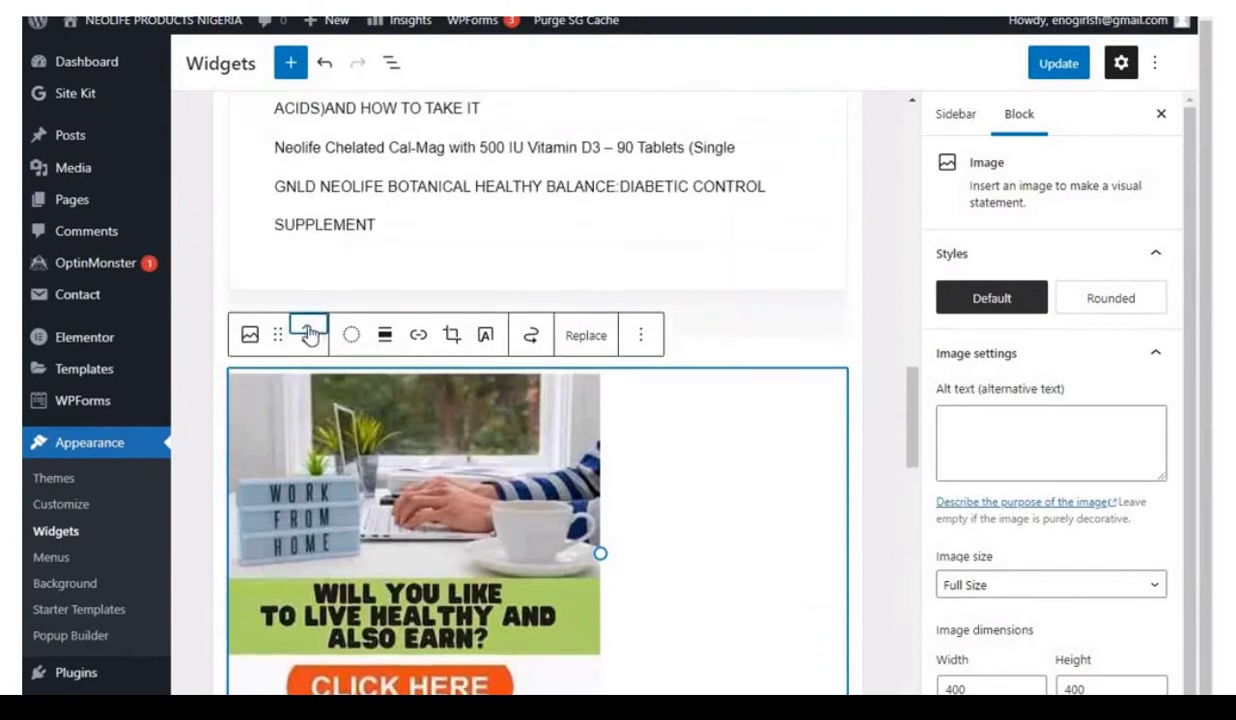
click(308, 332)
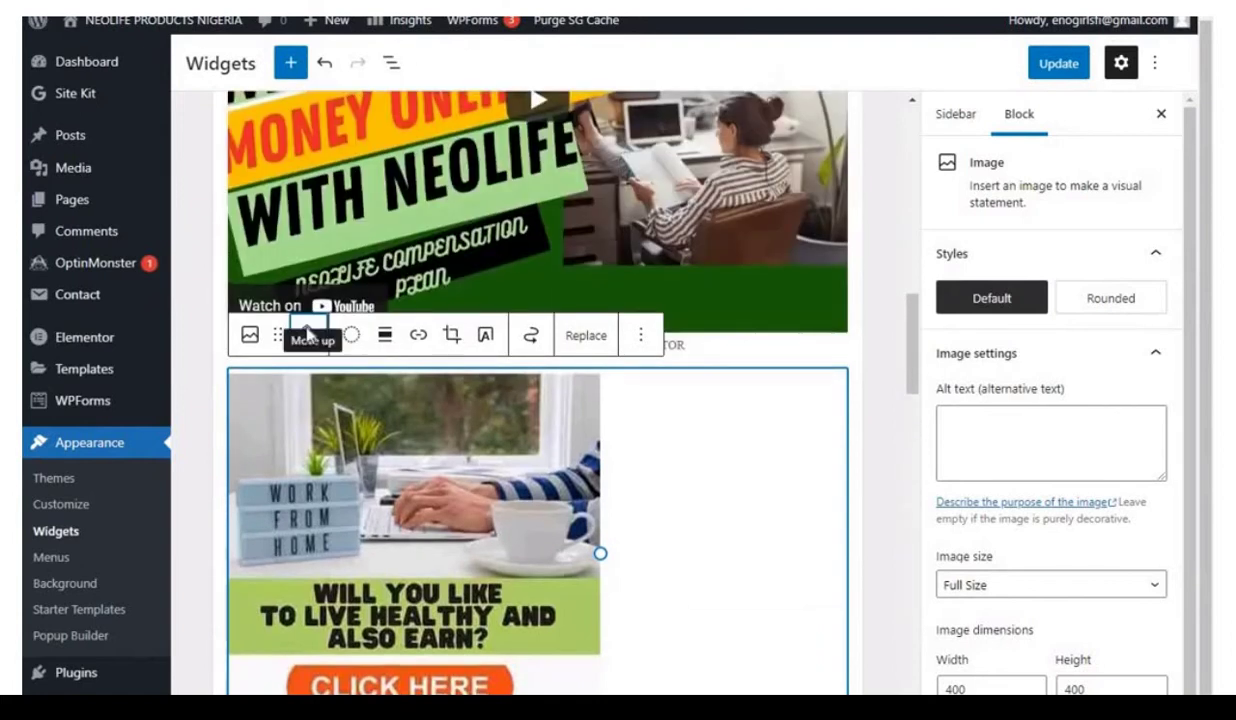
click(308, 332)
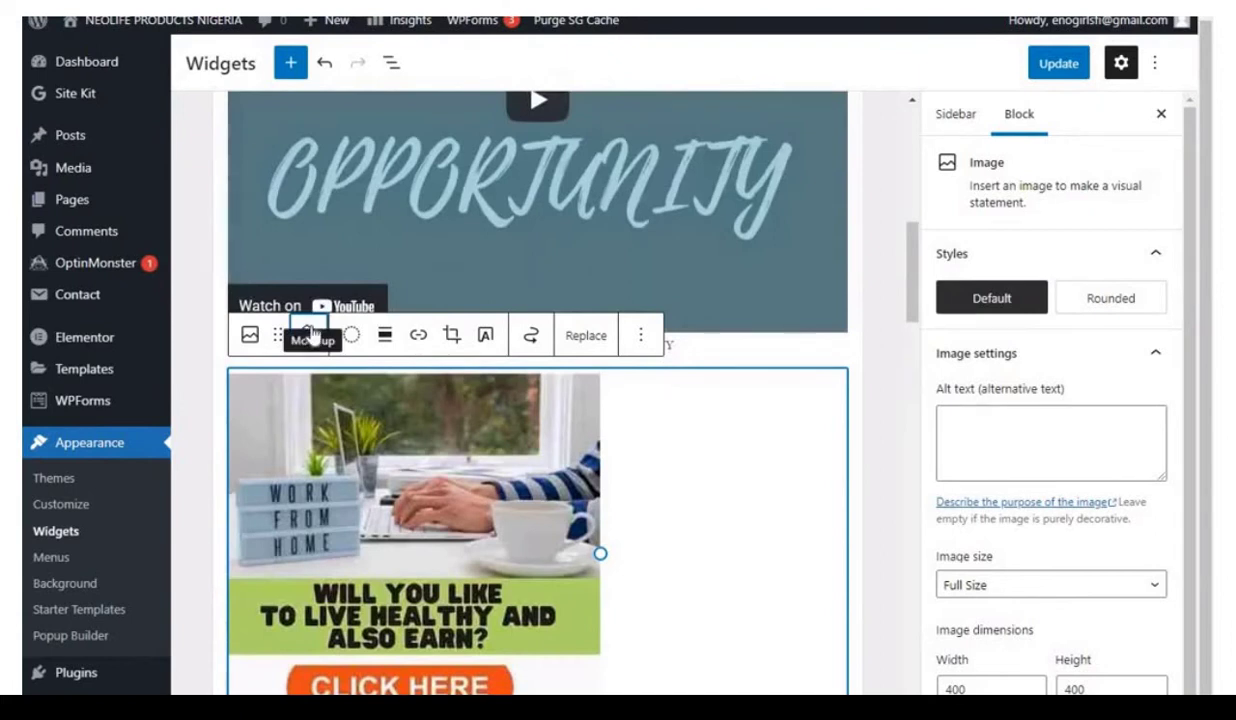
click(309, 332)
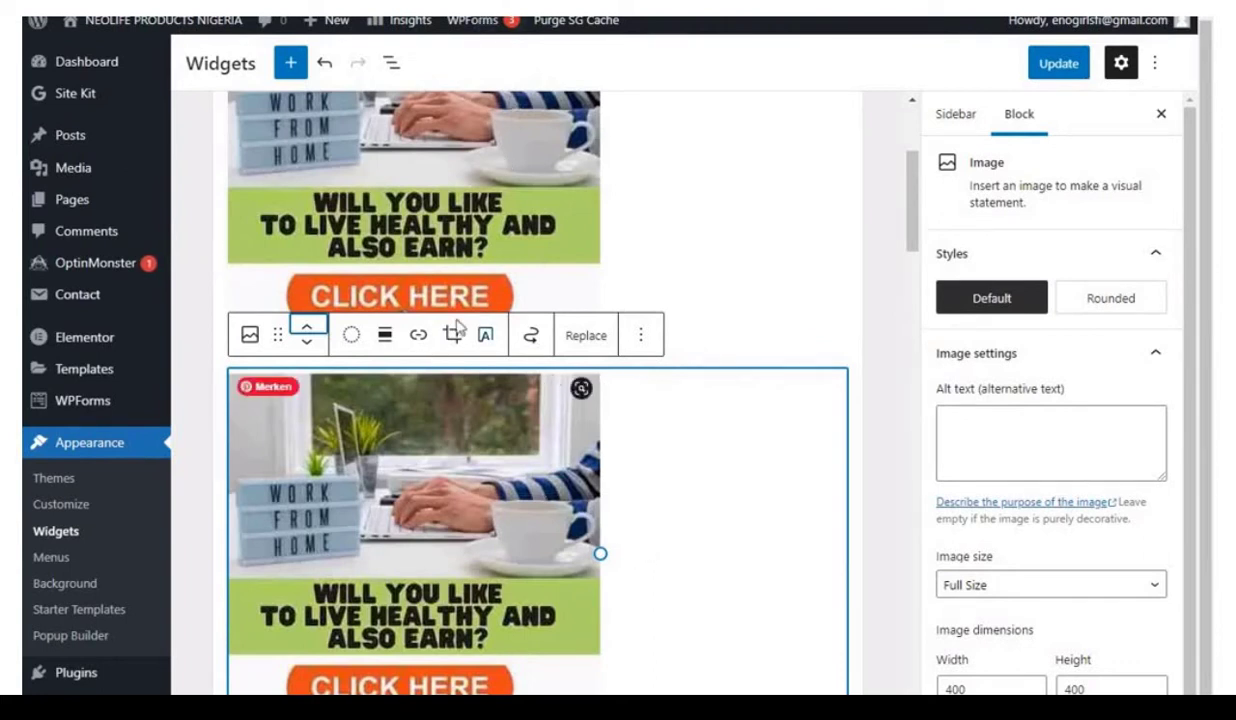
click(642, 347)
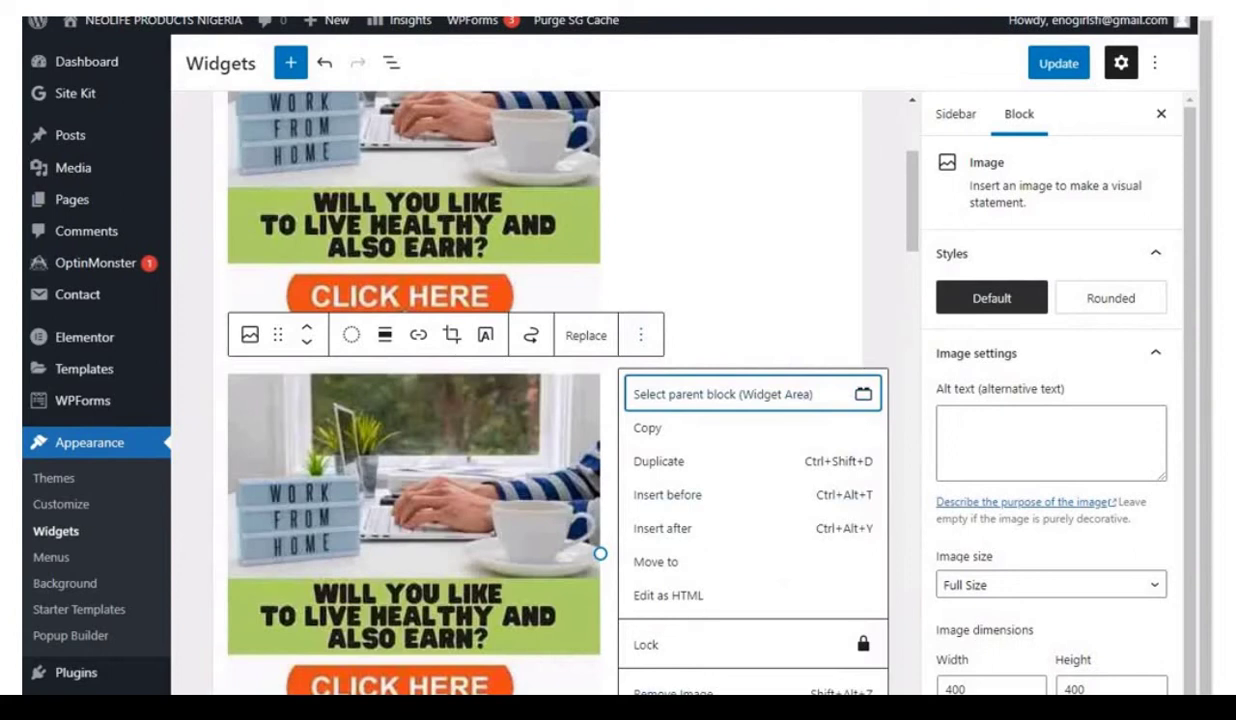
click(655, 690)
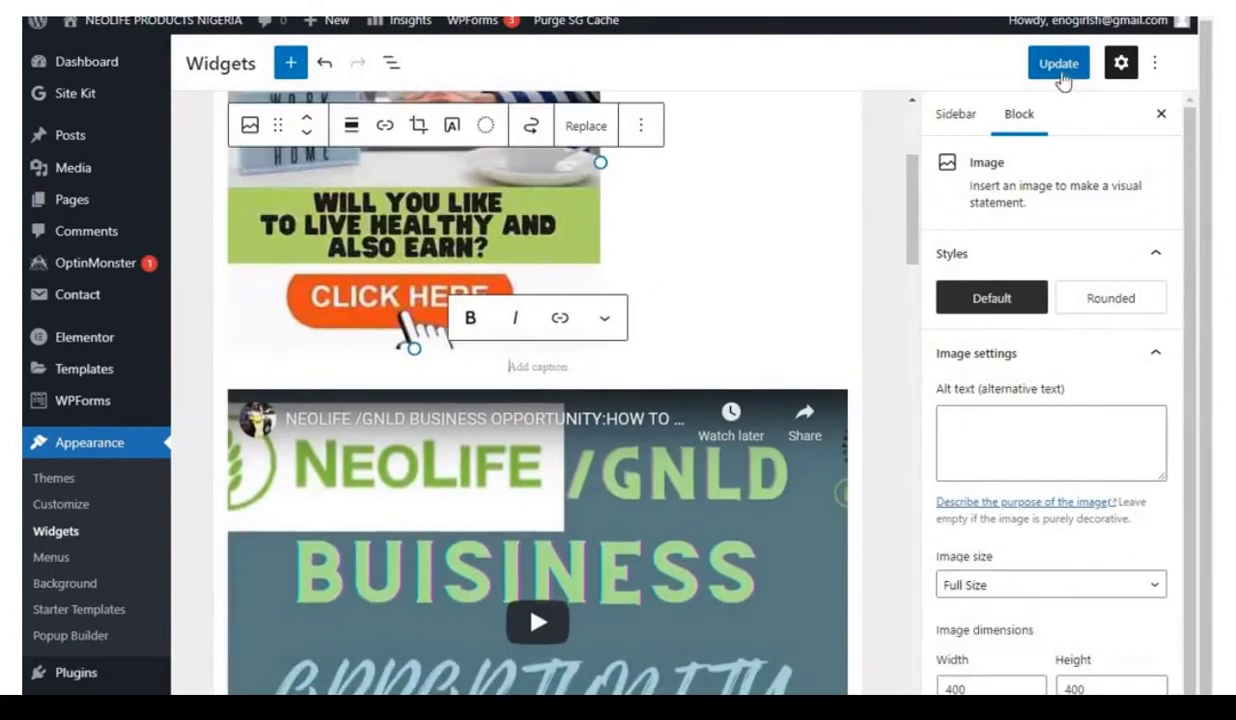
Step: Update the sidebar widgets and visit the live site homepage
click(1060, 72)
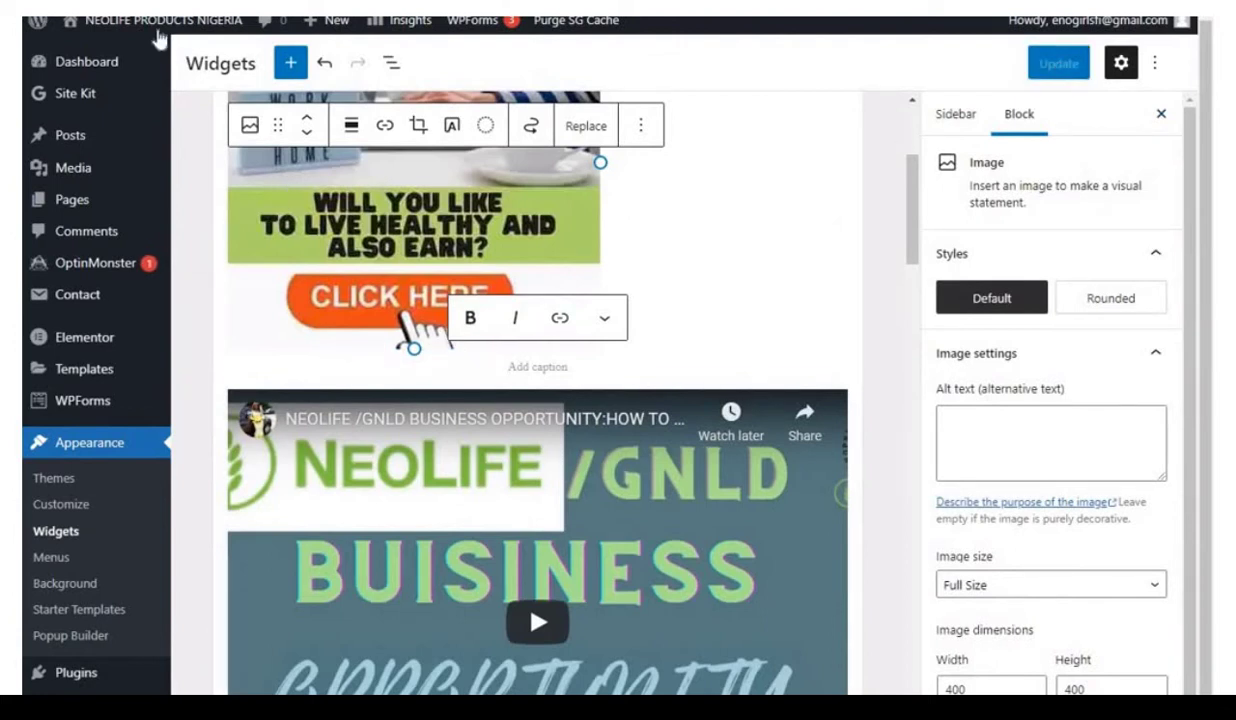
mouse_move(124, 24)
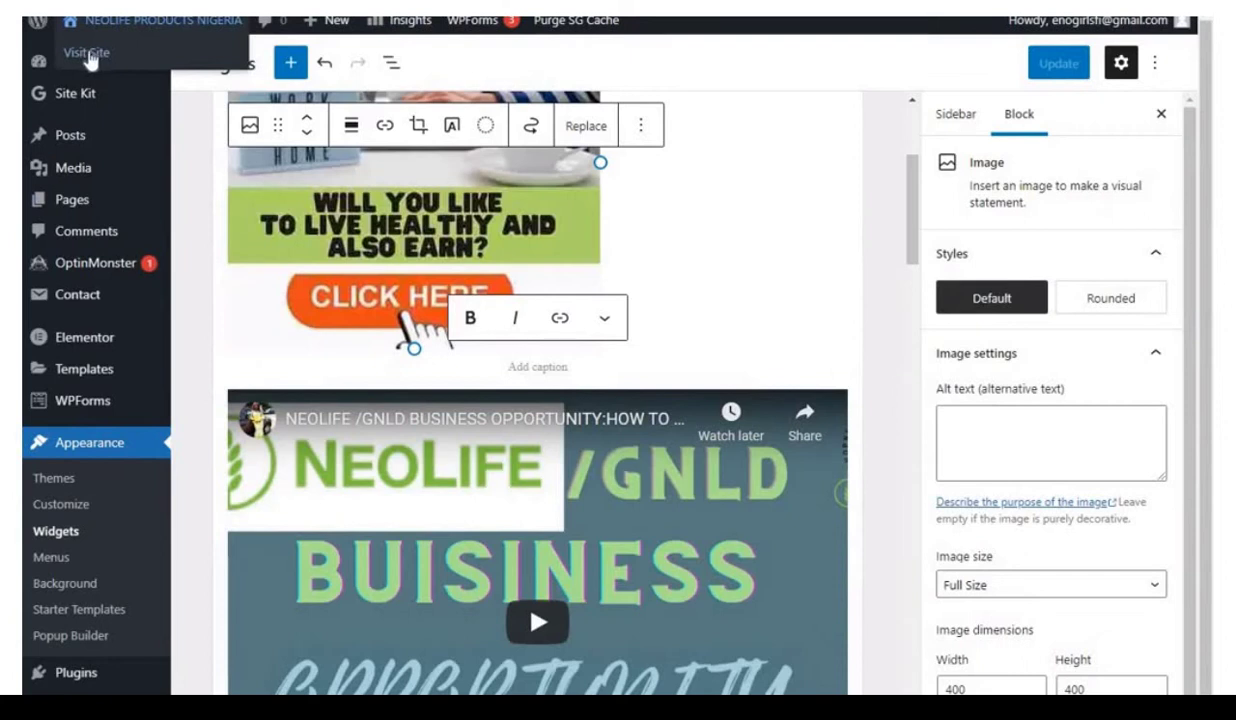
click(90, 56)
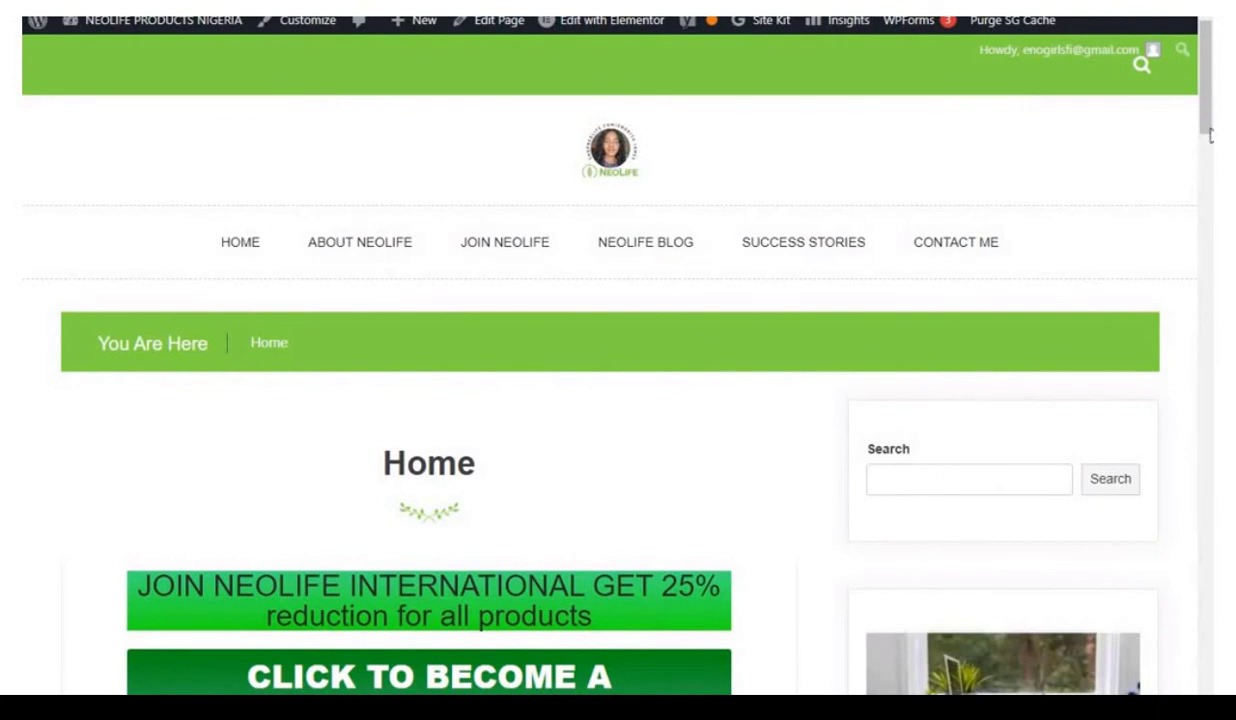
Step: Scroll the homepage to check the new 'live healthy and also earn' sidebar banner
scroll(1206, 100, down, 7)
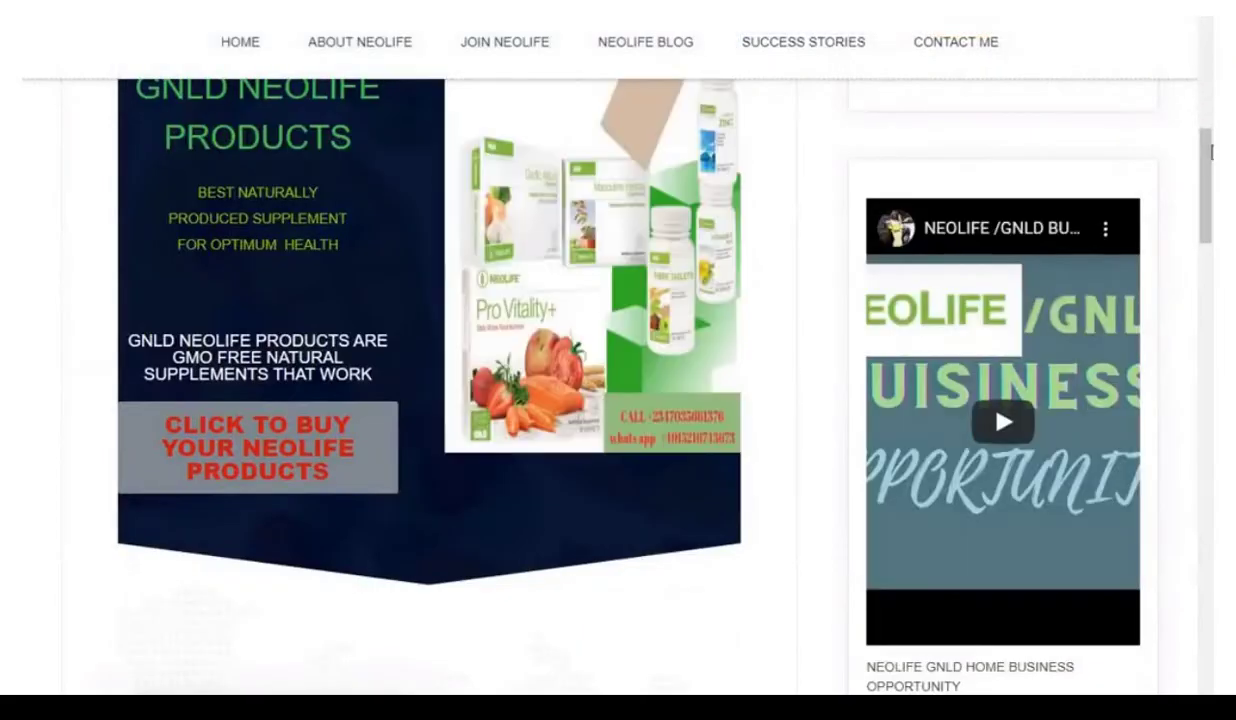
scroll(1210, 158, up, 4)
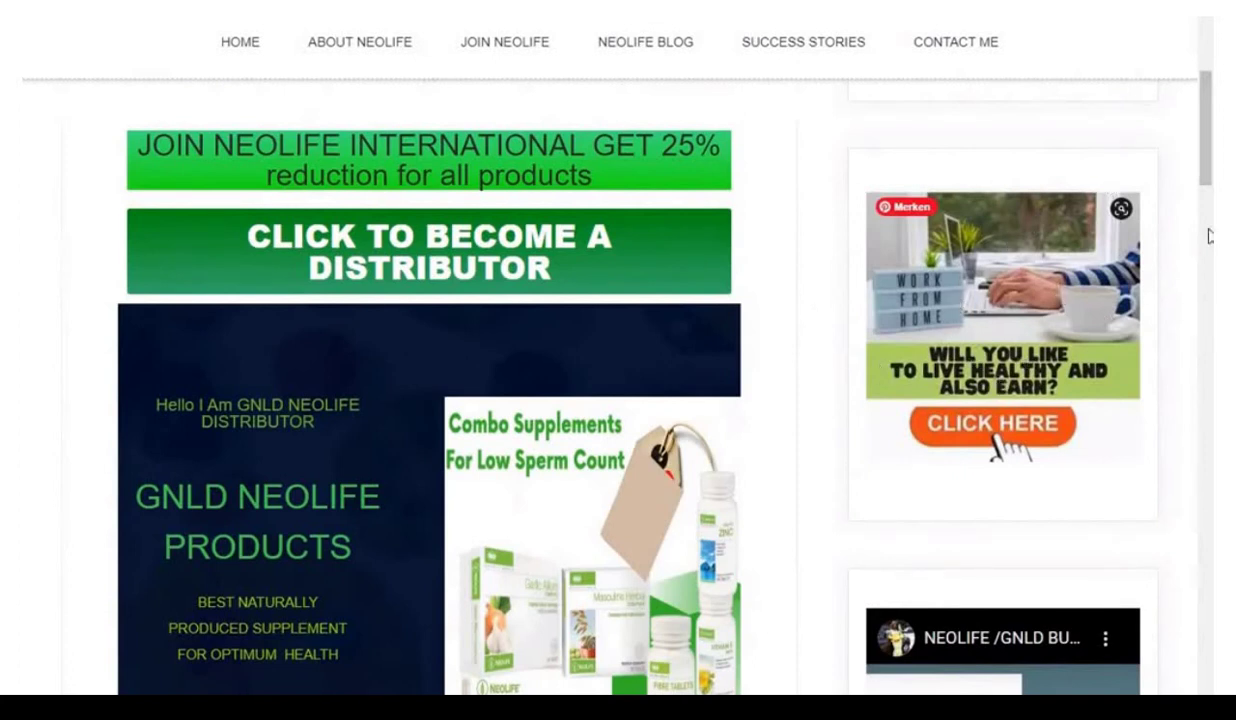
drag(1208, 157, 1210, 76)
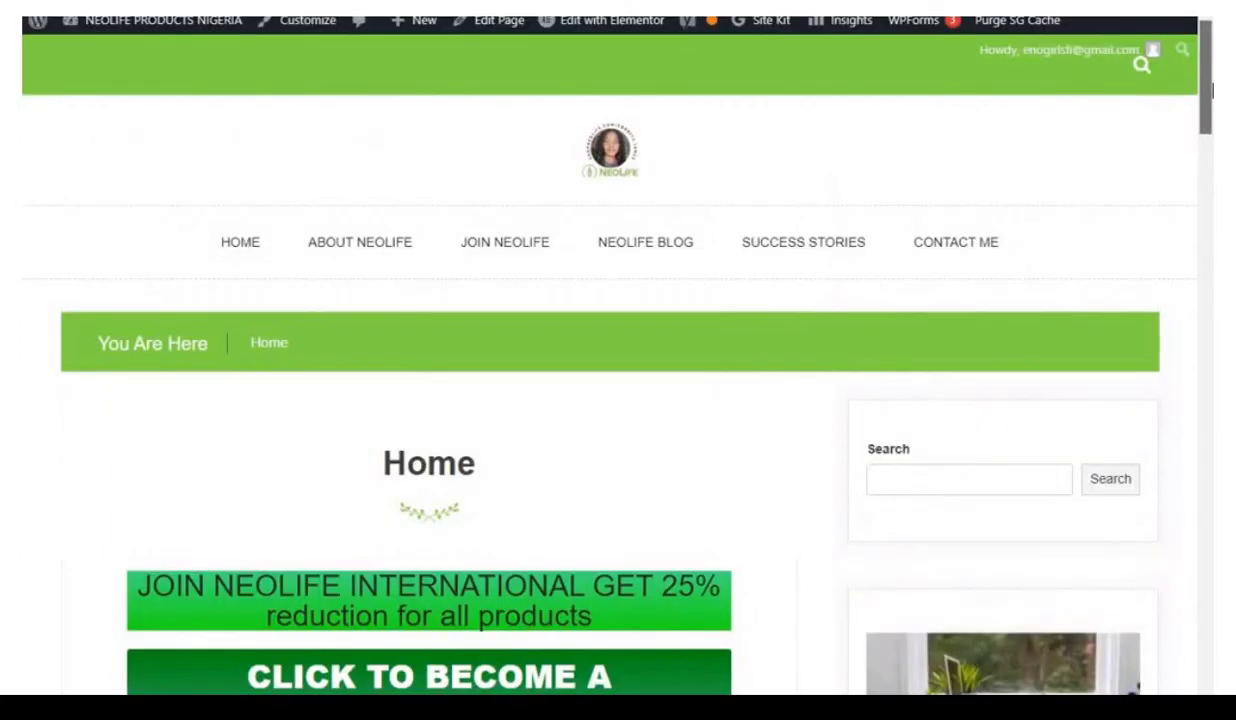
mouse_move(1207, 120)
mouse_down()
mouse_move(1208, 157)
mouse_move(1208, 109)
mouse_up()
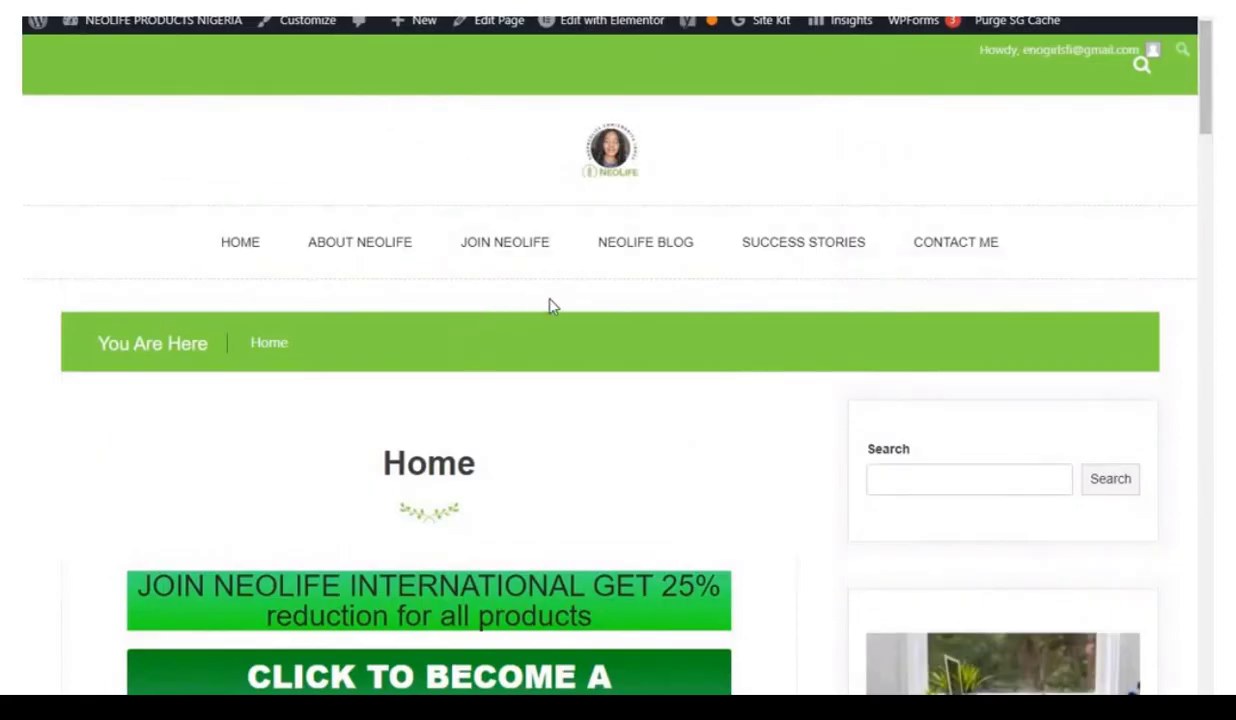
scroll(920, 133, down, 1)
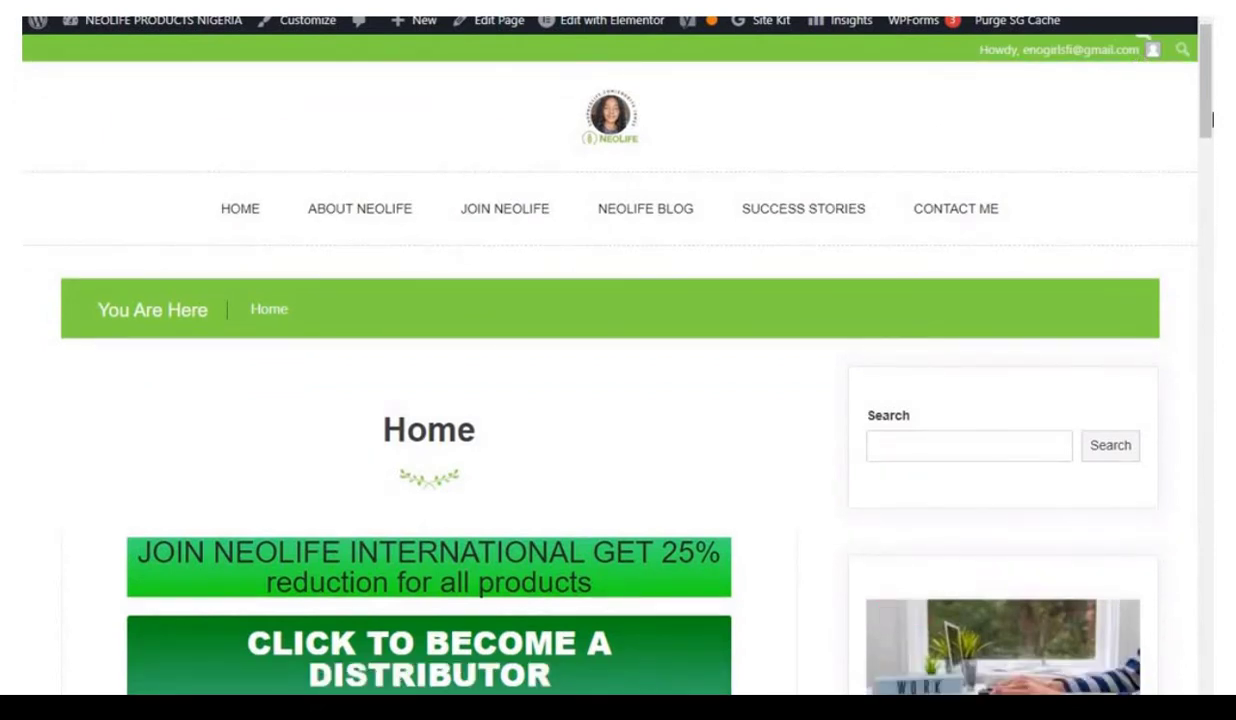
drag(1209, 120, 1208, 75)
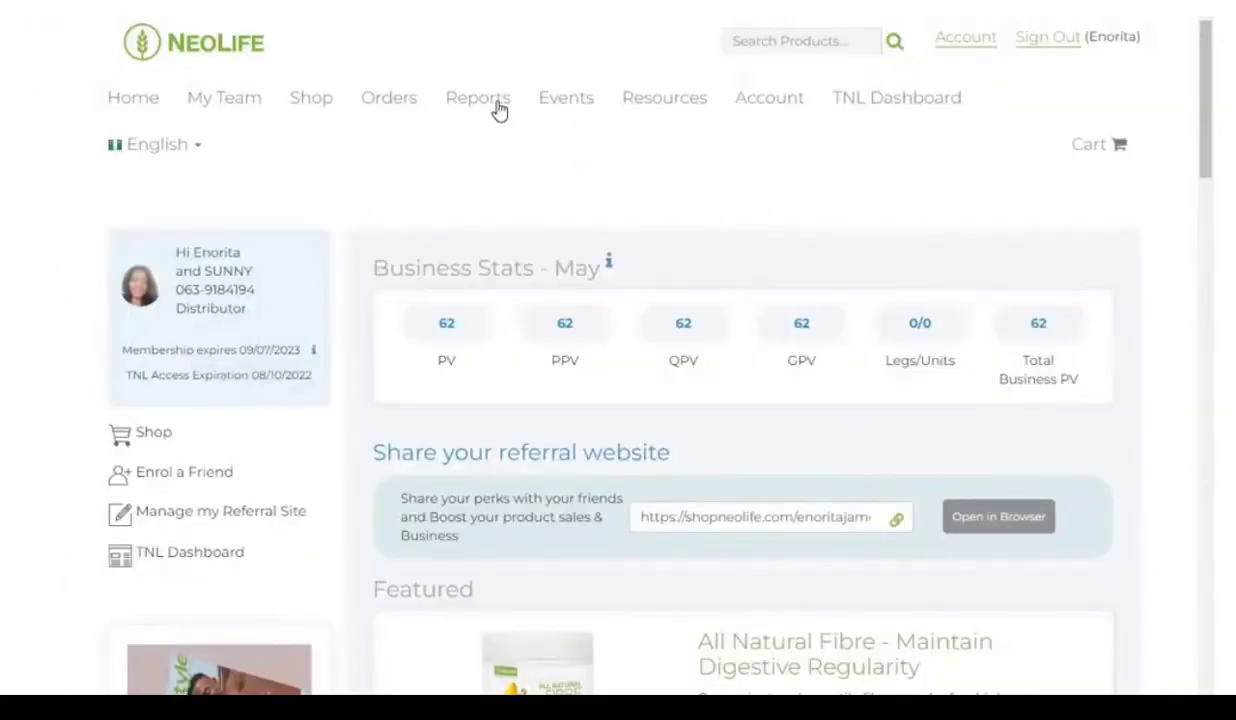
Step: Go from the TNL Dashboard to Contacts > Manage Contacts to show the People list
click(879, 108)
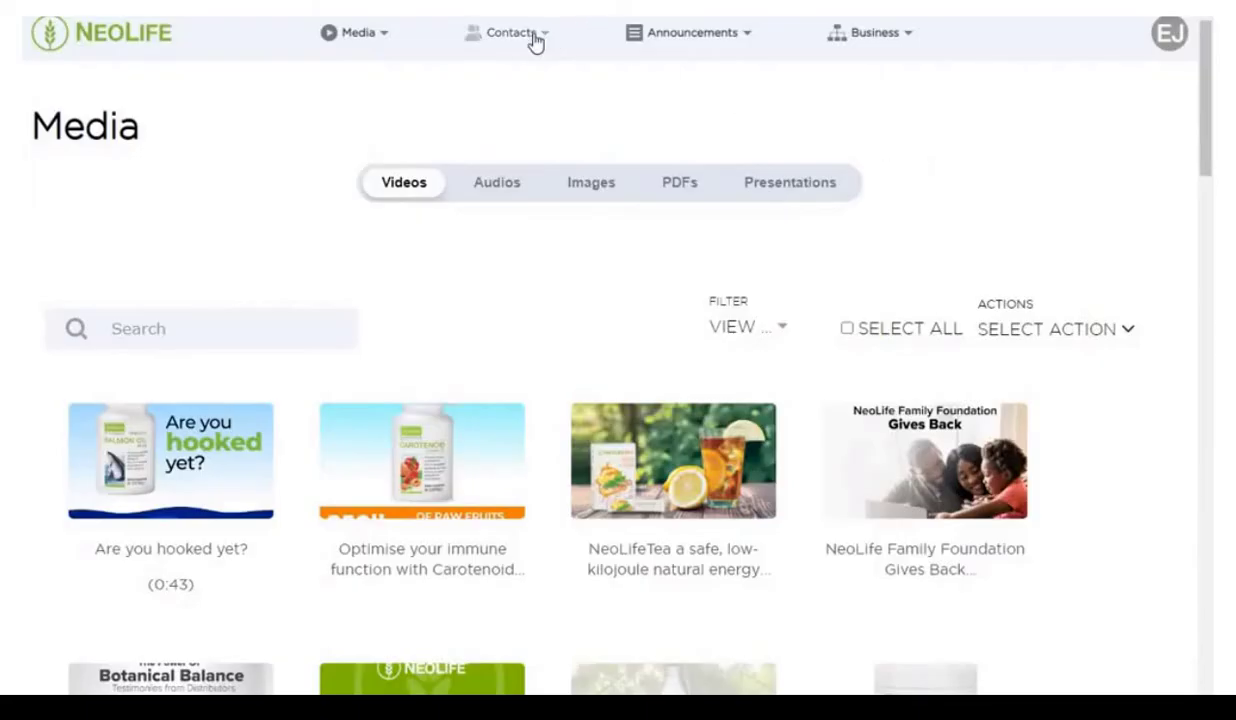
click(535, 38)
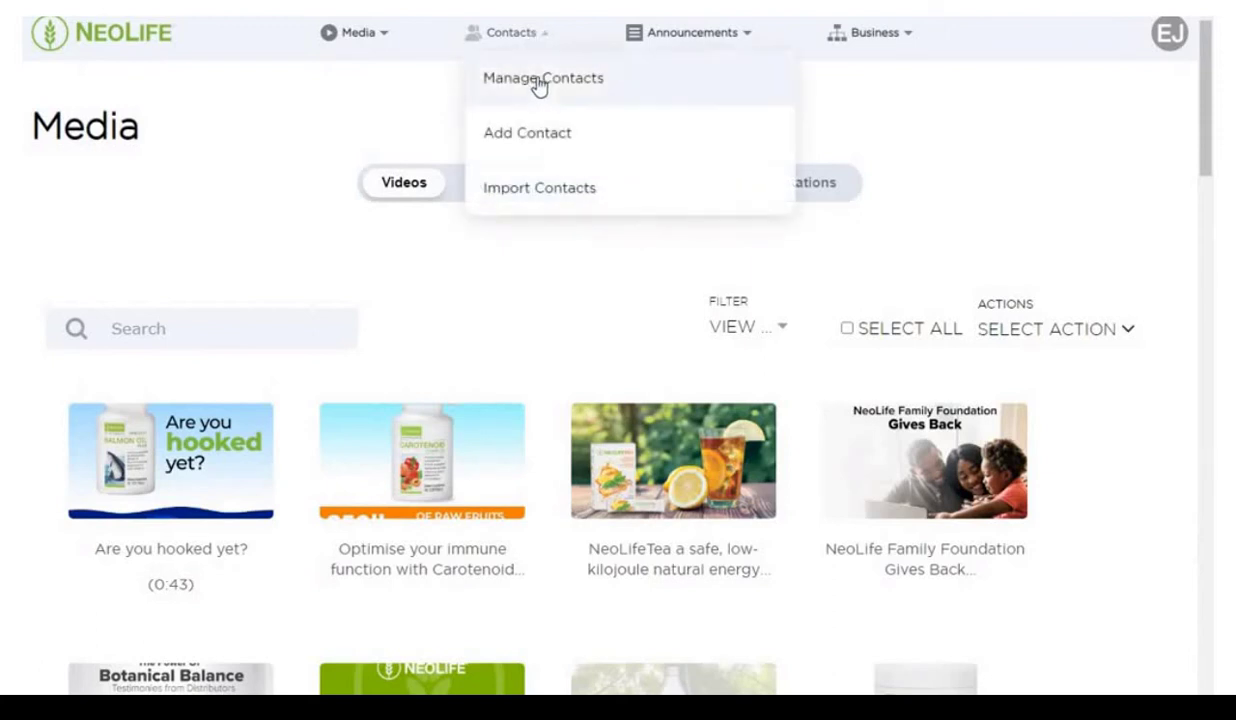
click(540, 84)
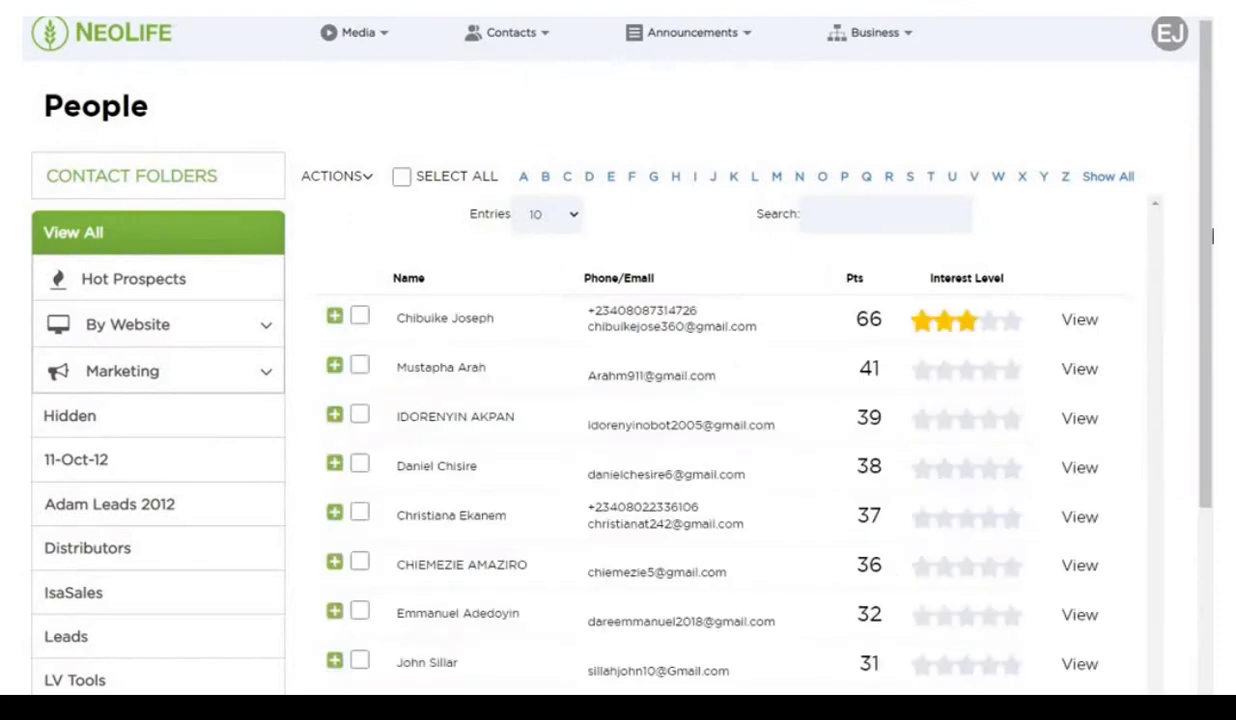
Step: Return to the top of the People list and tick SELECT ALL
scroll(1208, 220, down, 2)
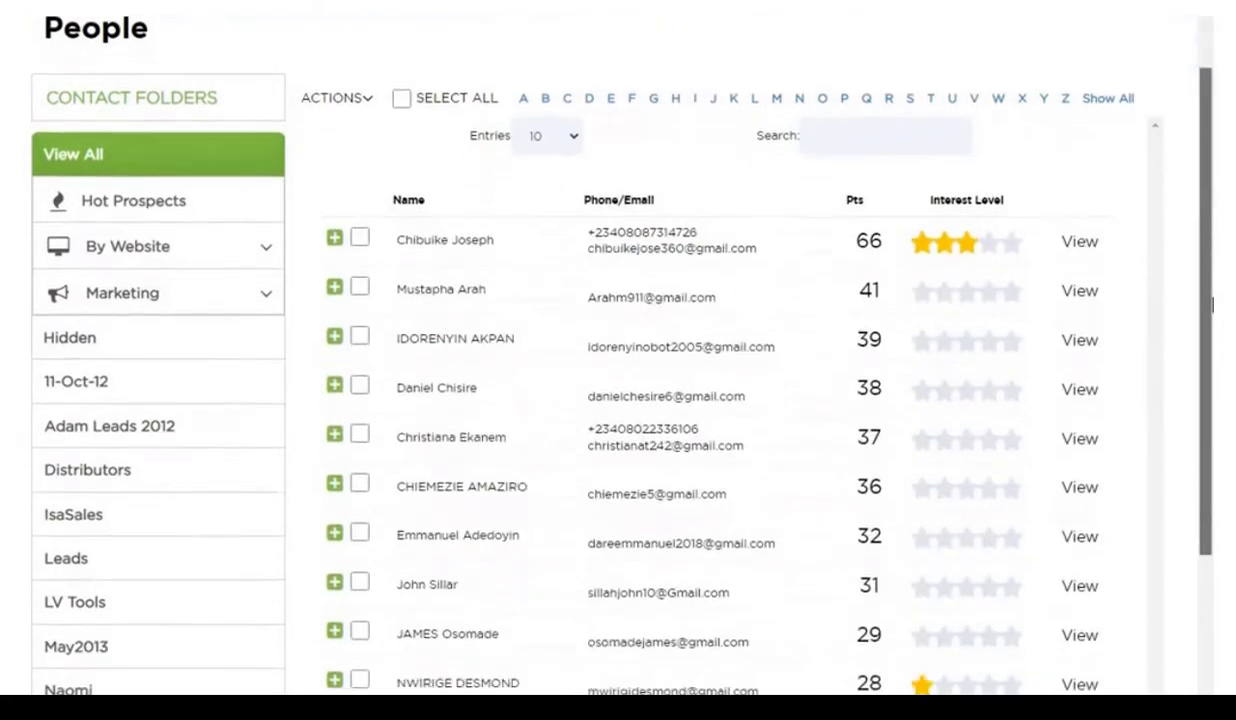
drag(1212, 278, 1212, 195)
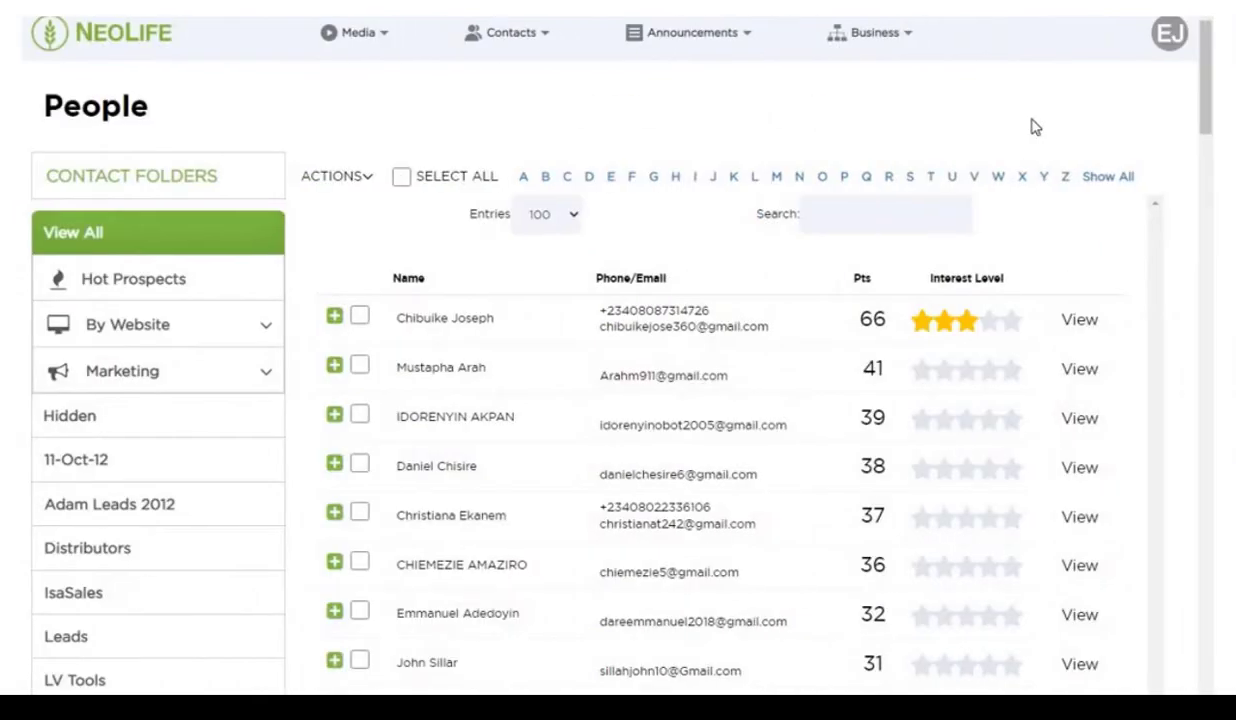
click(401, 177)
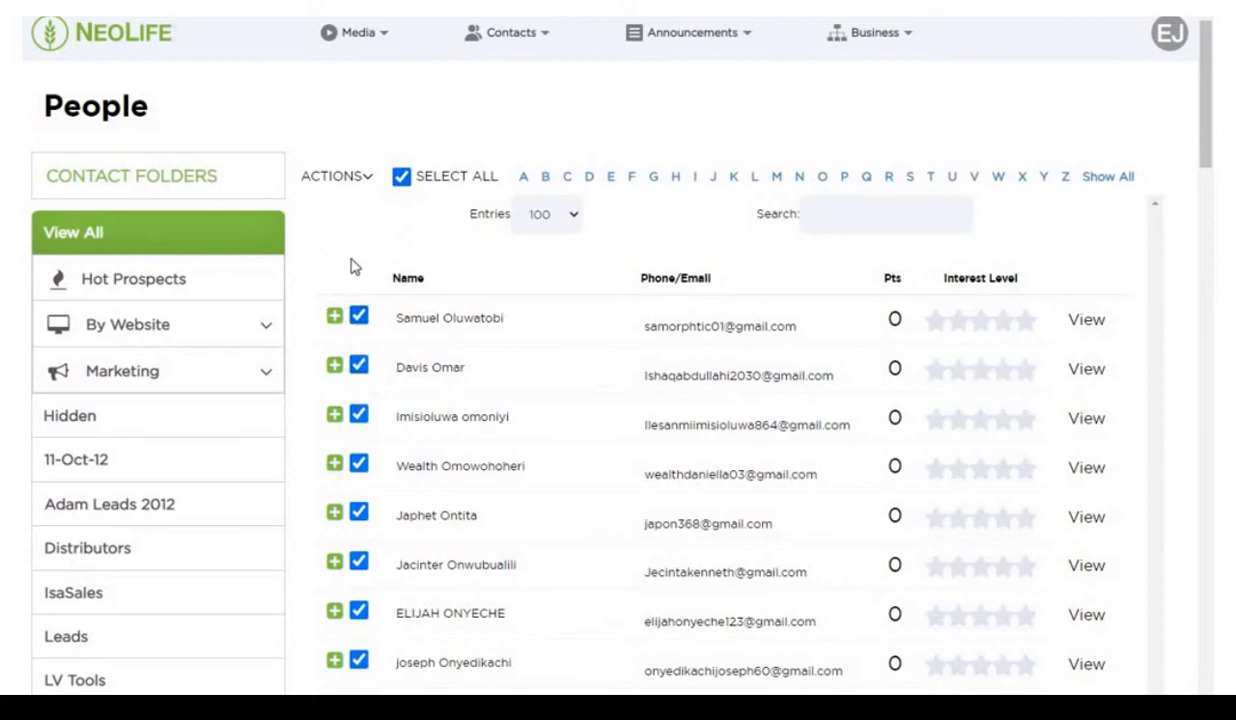
Step: Add all selected contacts to the CONGRATULATIONS FOR TAKING THE FIRST STEP drip campaign
click(370, 185)
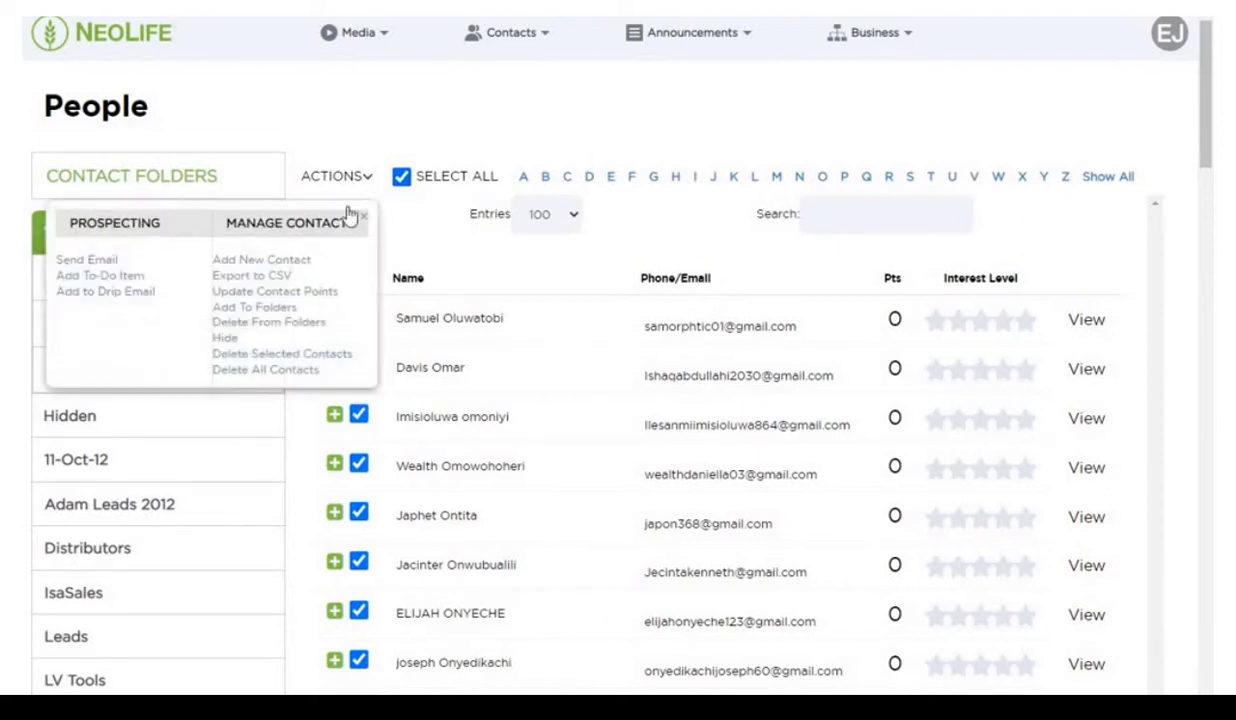
click(101, 295)
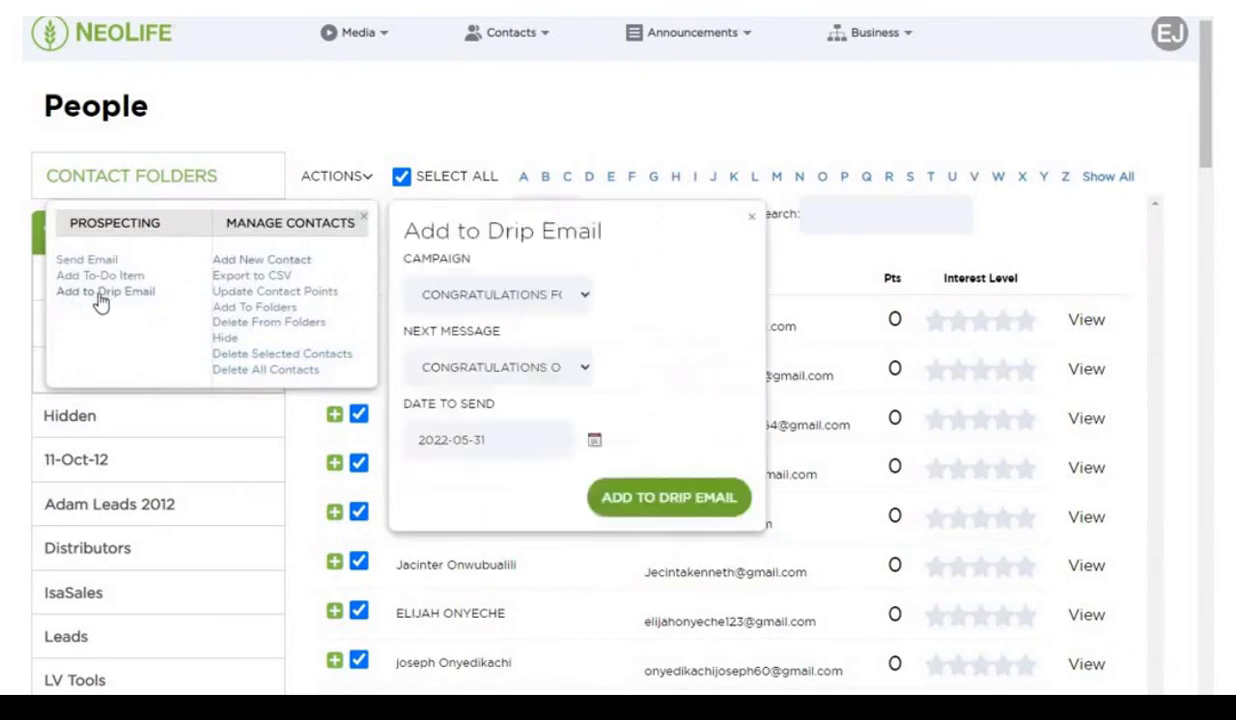
click(587, 300)
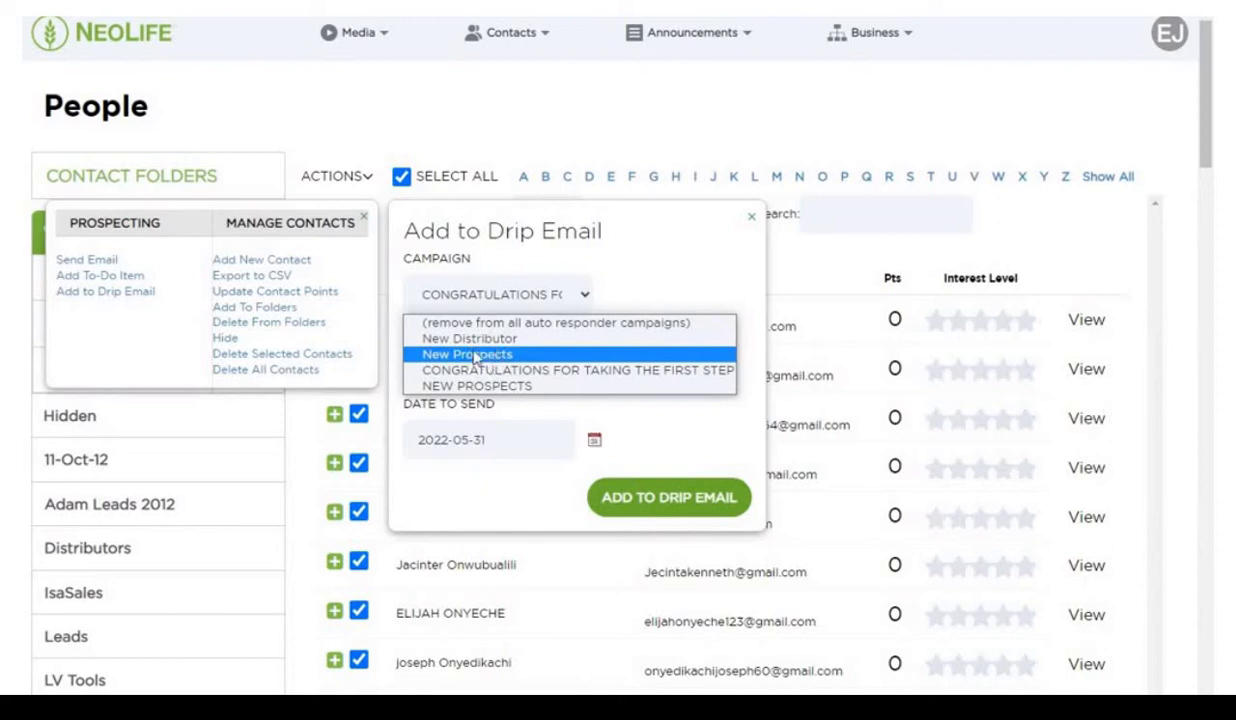
click(574, 372)
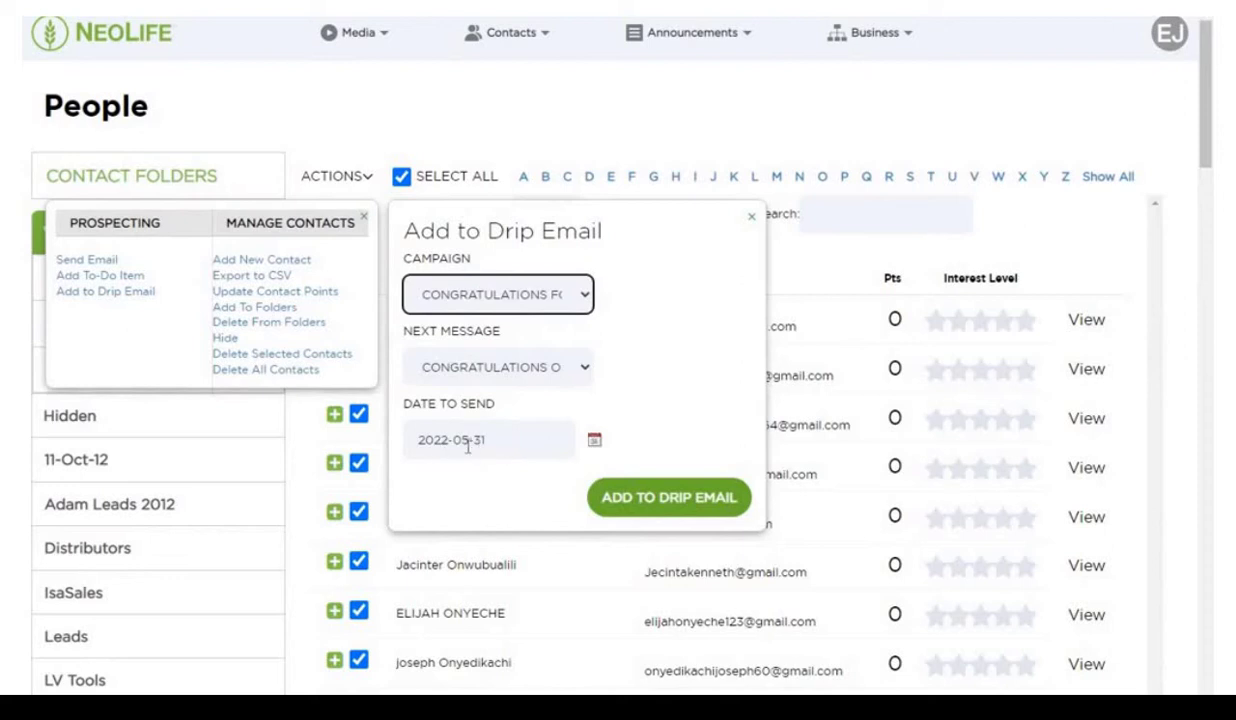
click(686, 510)
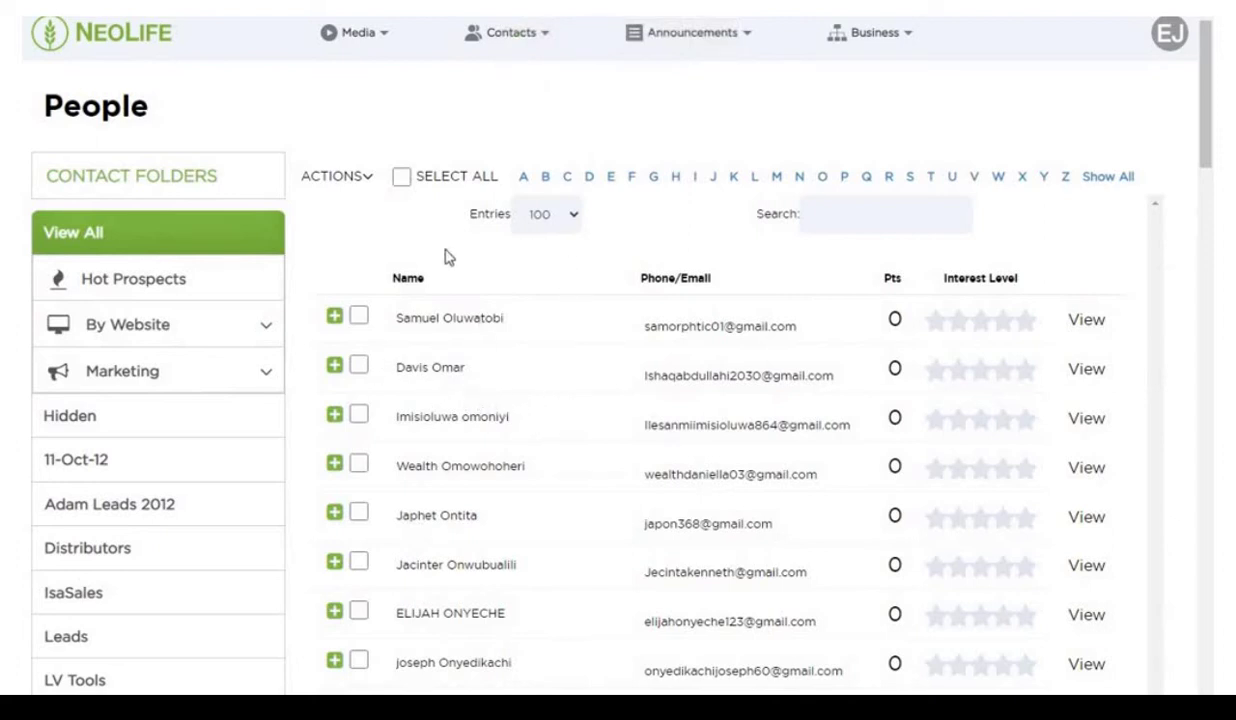
Step: Select all contacts and start a drip email enrolment in the New Prospects campaign
click(401, 184)
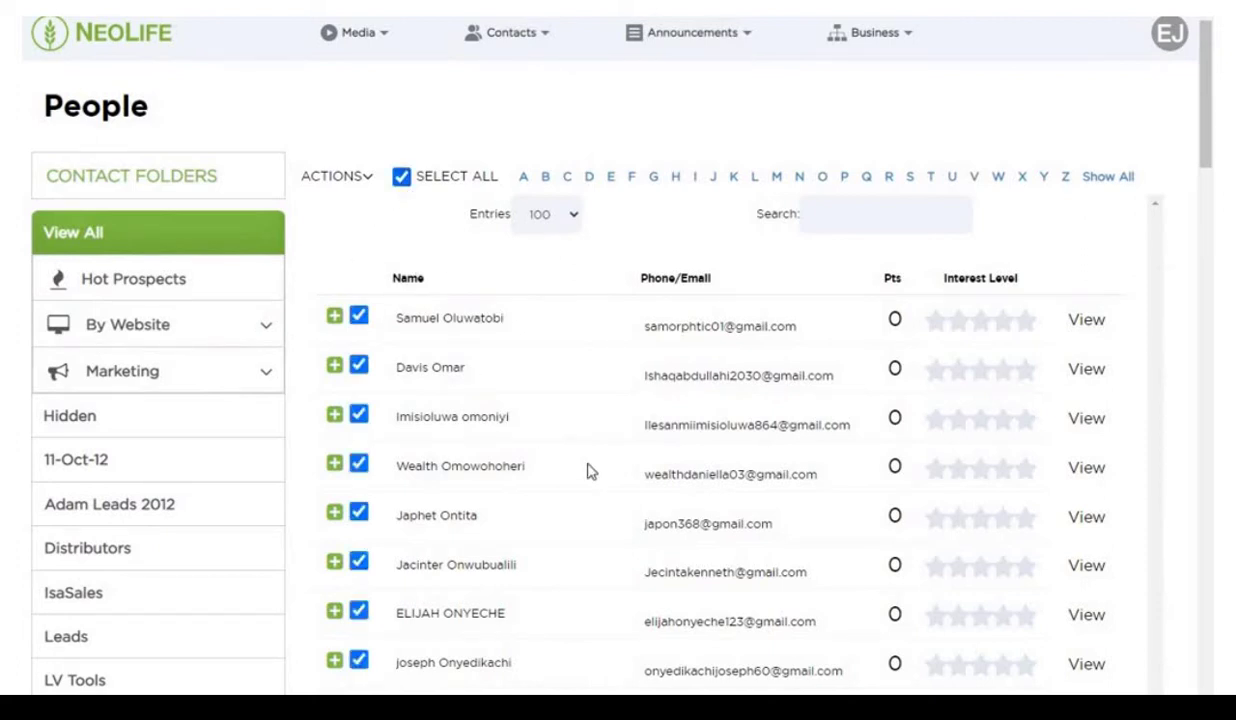
scroll(380, 183, down, 1)
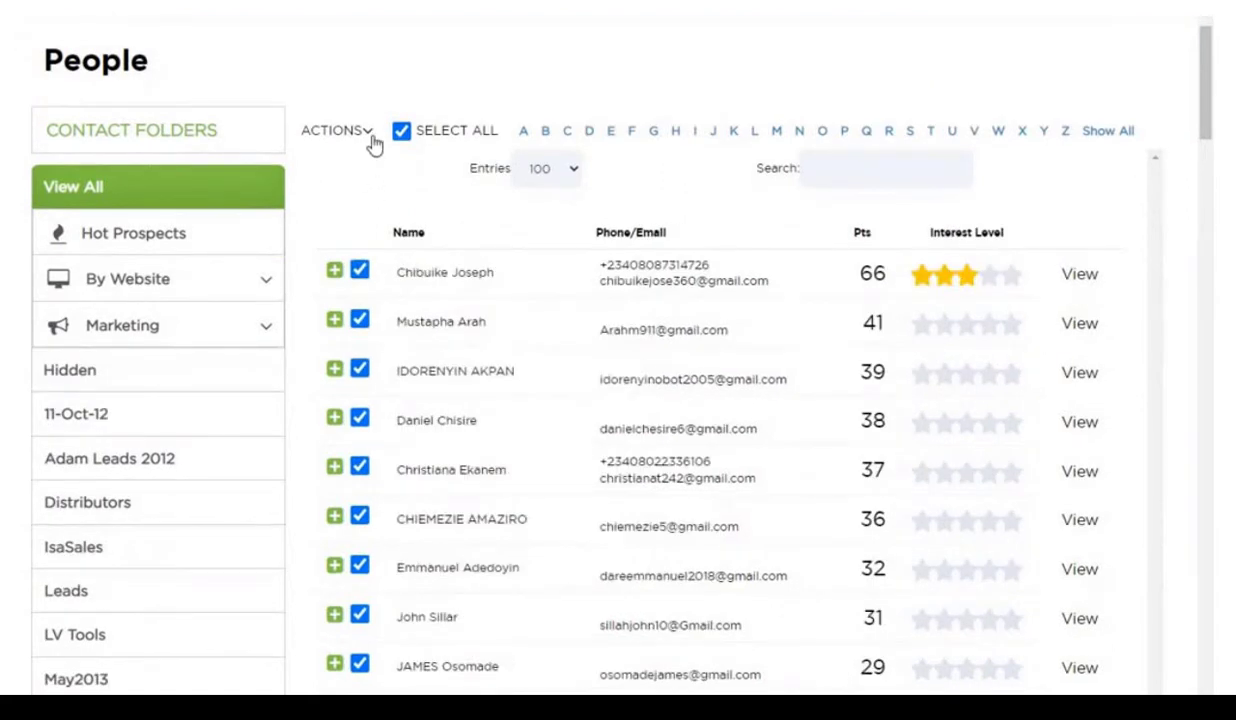
click(367, 138)
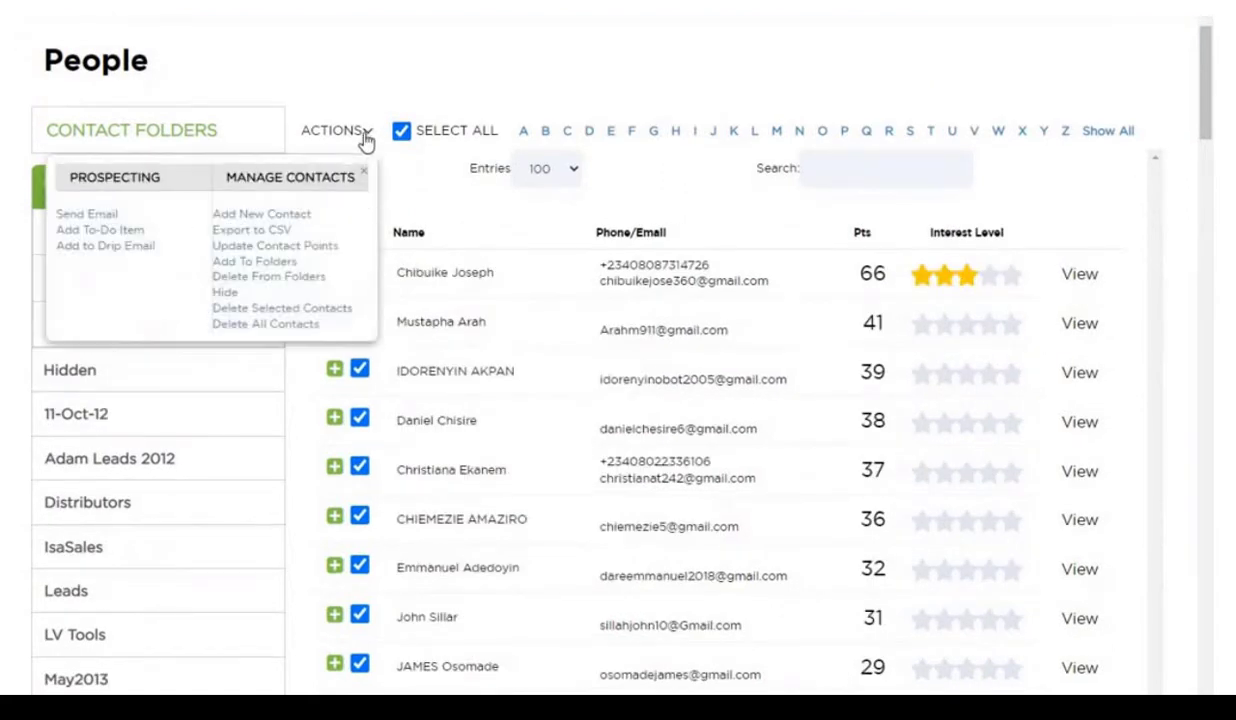
click(108, 250)
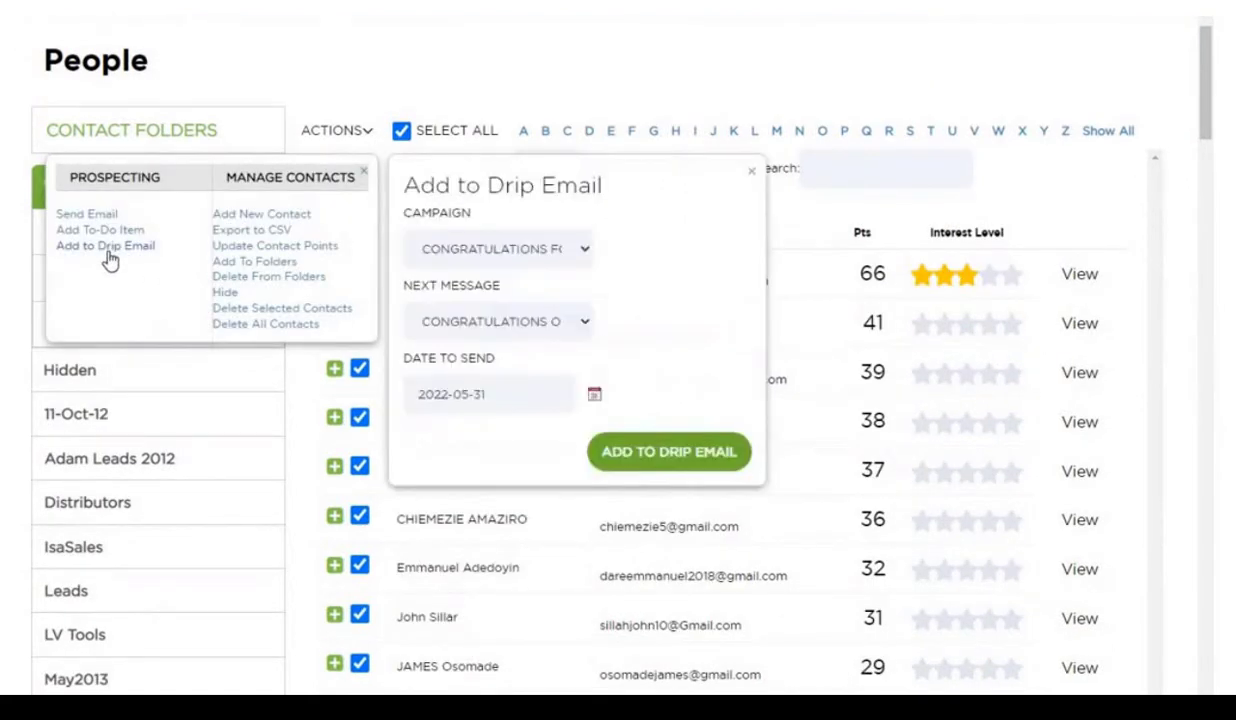
click(586, 253)
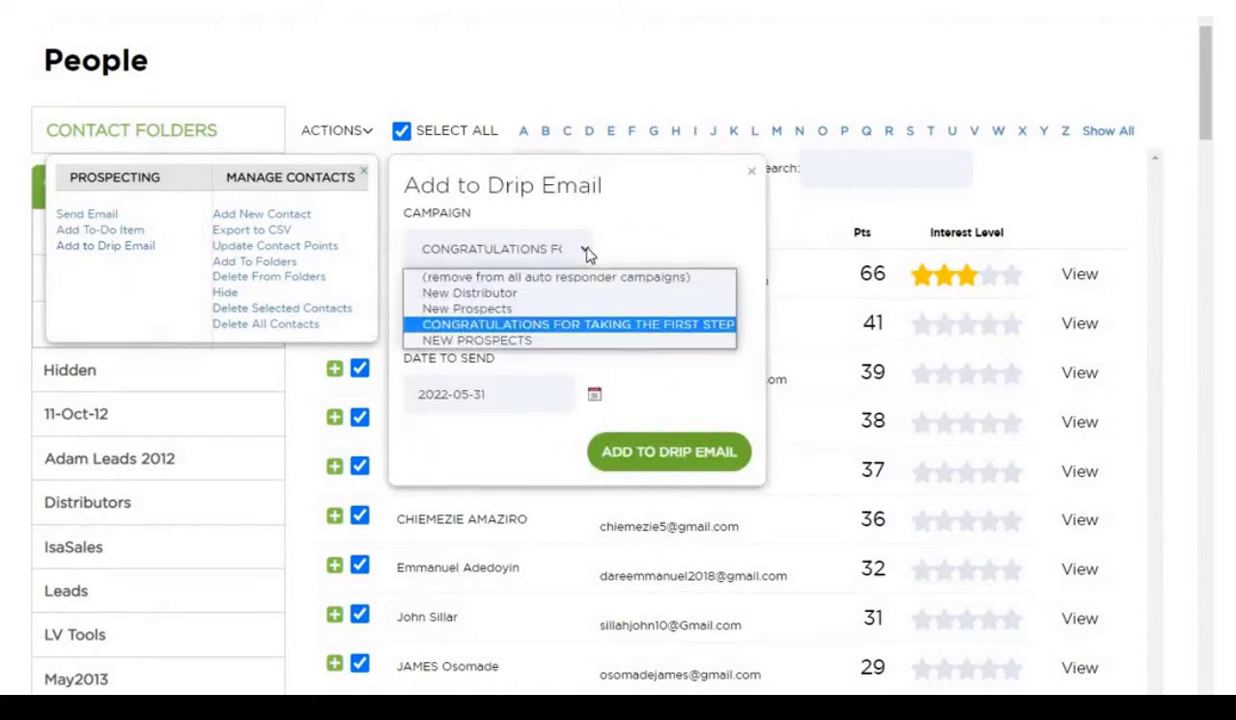
click(467, 310)
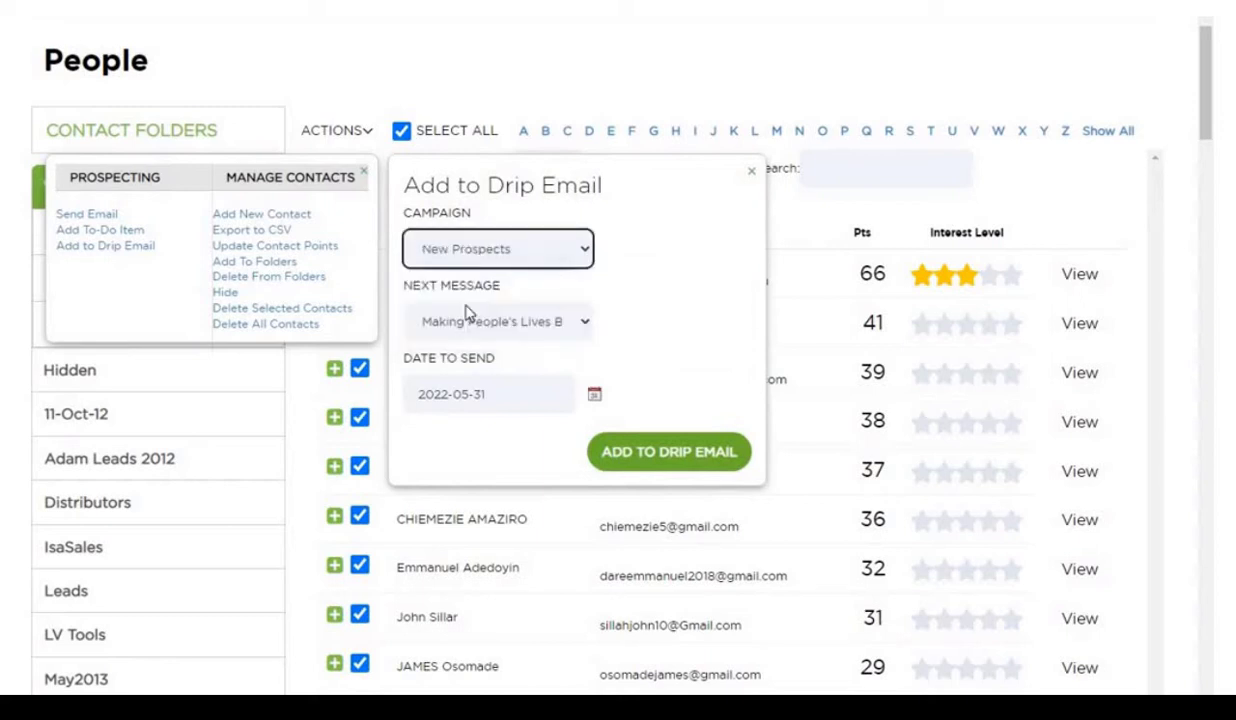
Step: Set next message 'Making People's Lives Better is What We Do', send date June 2, 2022, and add
click(585, 322)
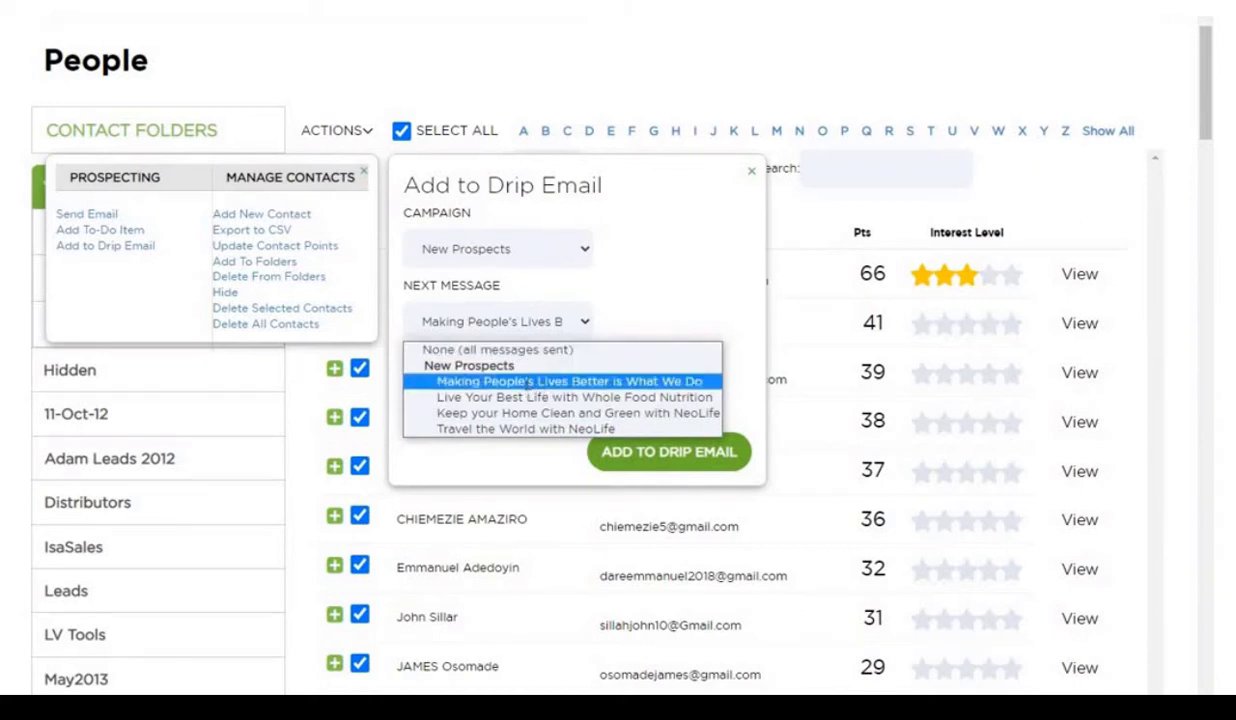
click(512, 378)
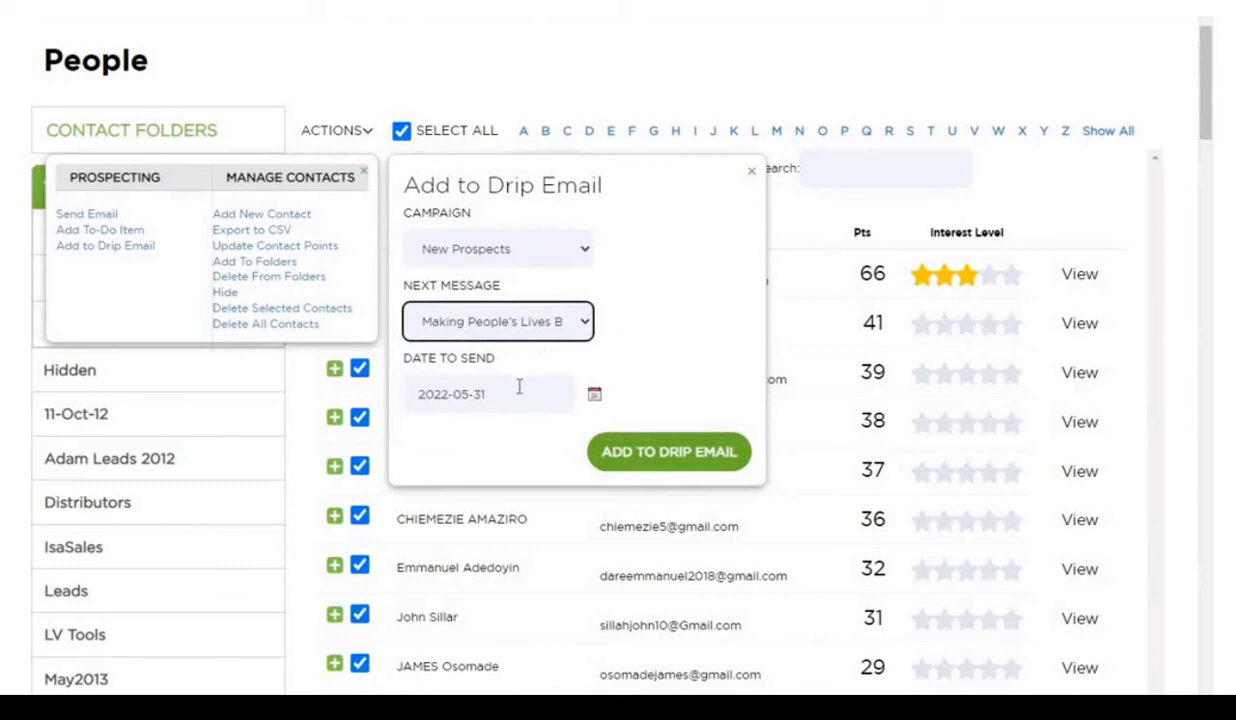
click(572, 393)
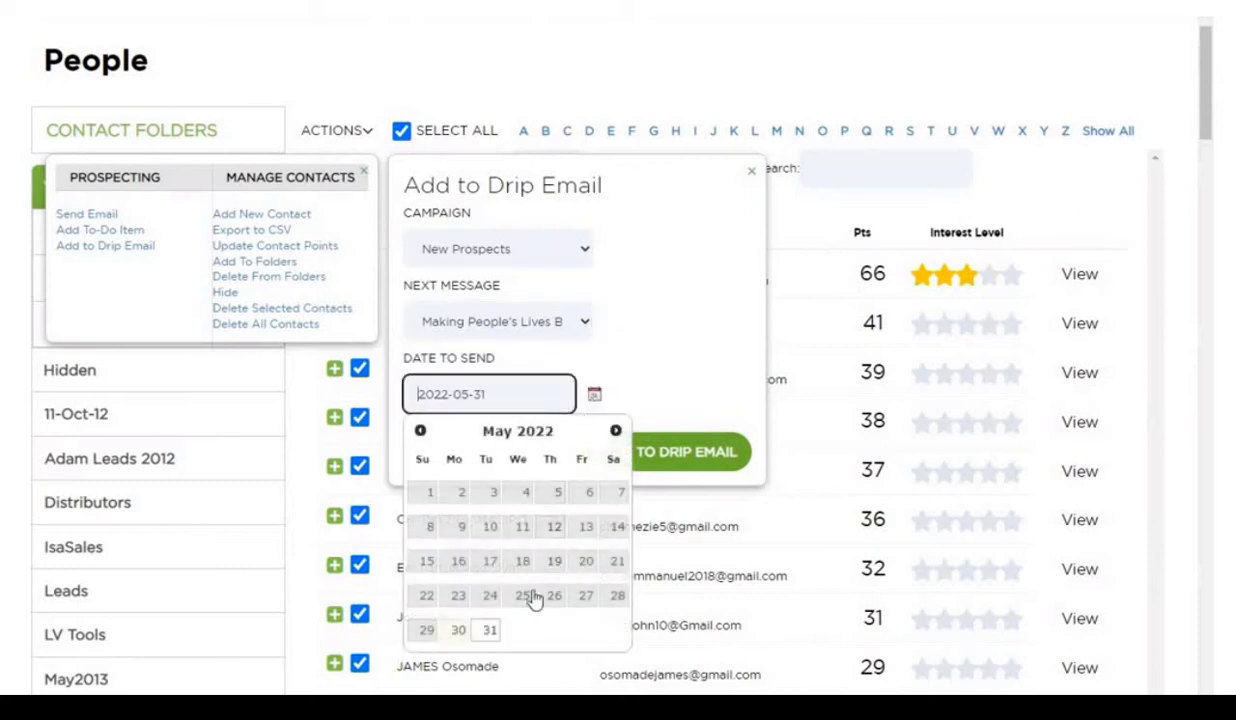
click(615, 431)
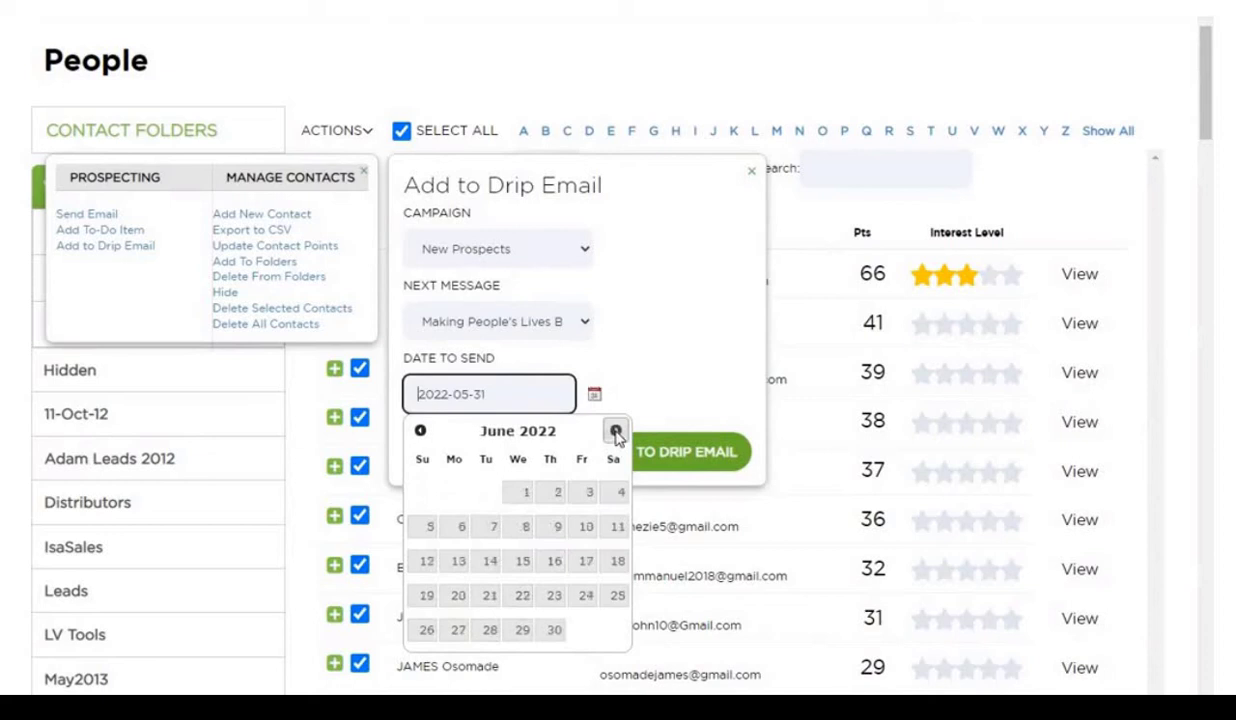
click(558, 497)
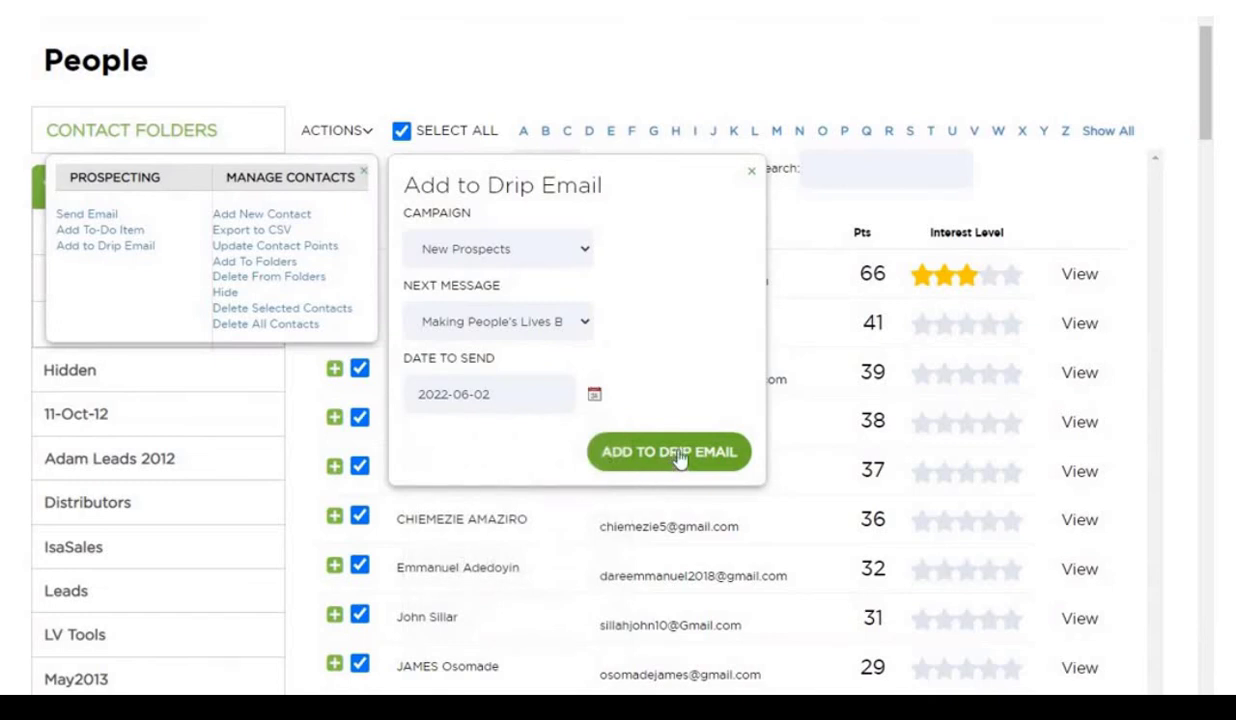
click(679, 456)
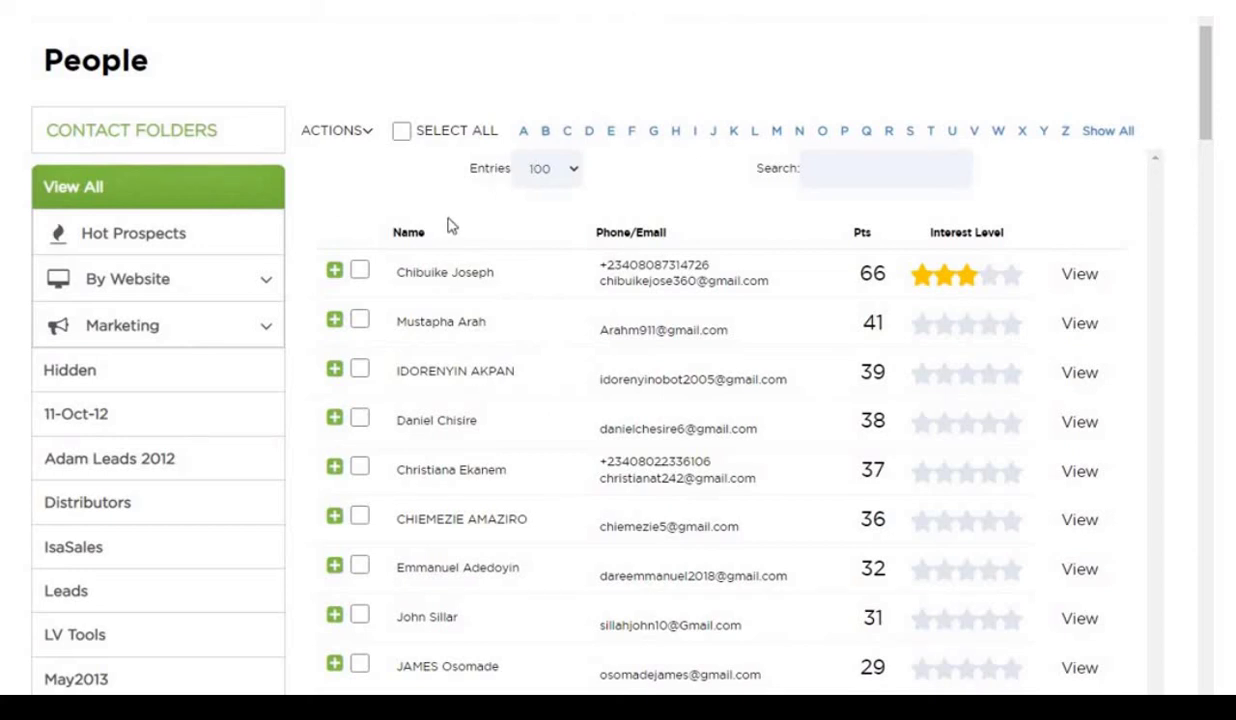
Step: Queue all contacts for 'Live Your Best Life with Whole Food Nutrition' on June 6
click(402, 133)
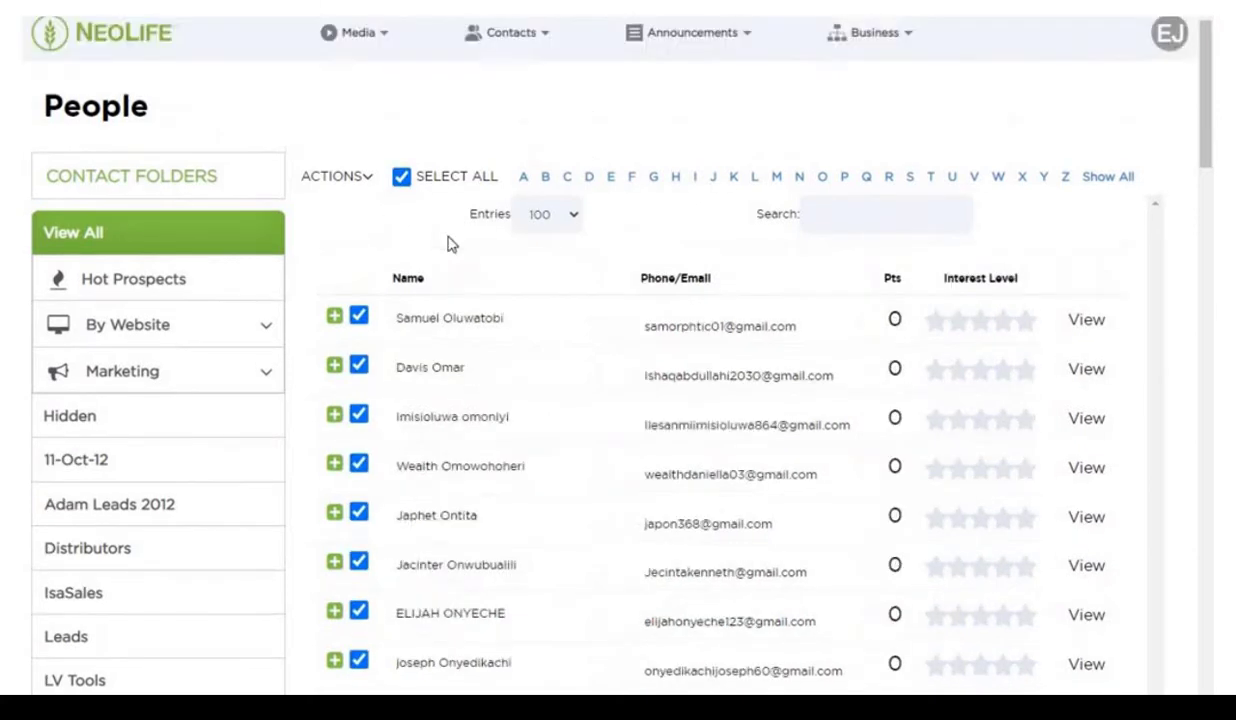
click(371, 187)
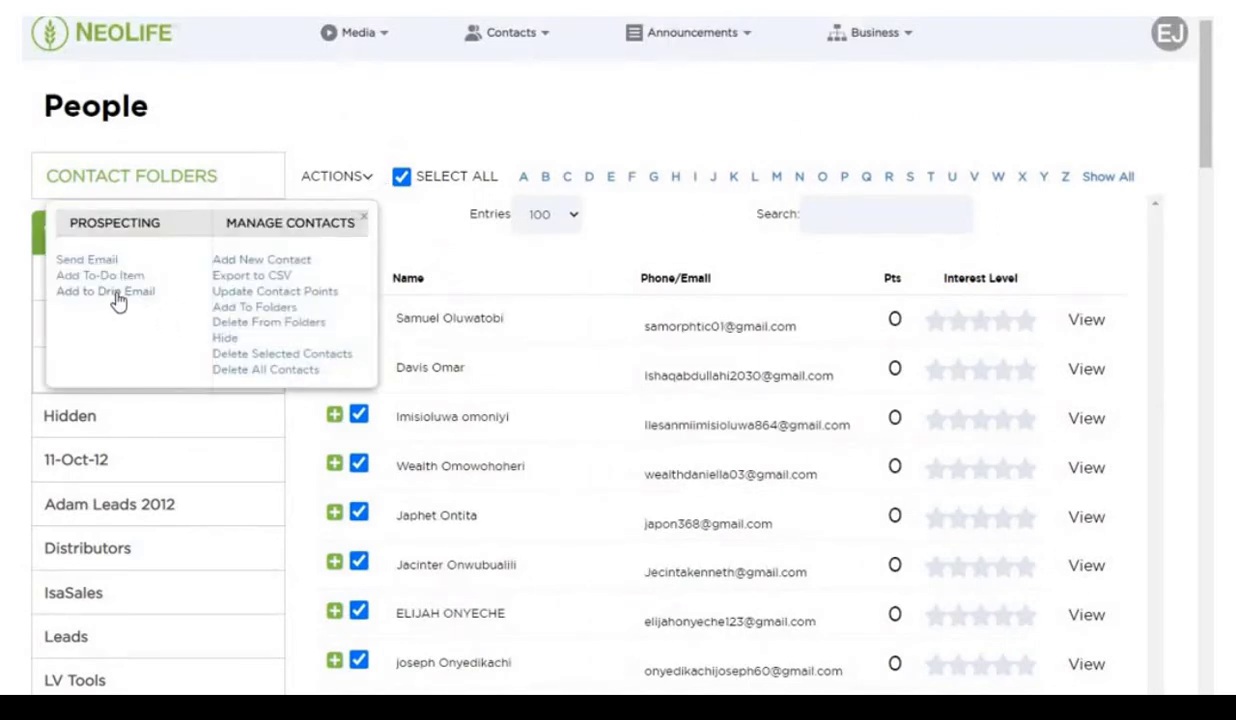
click(118, 301)
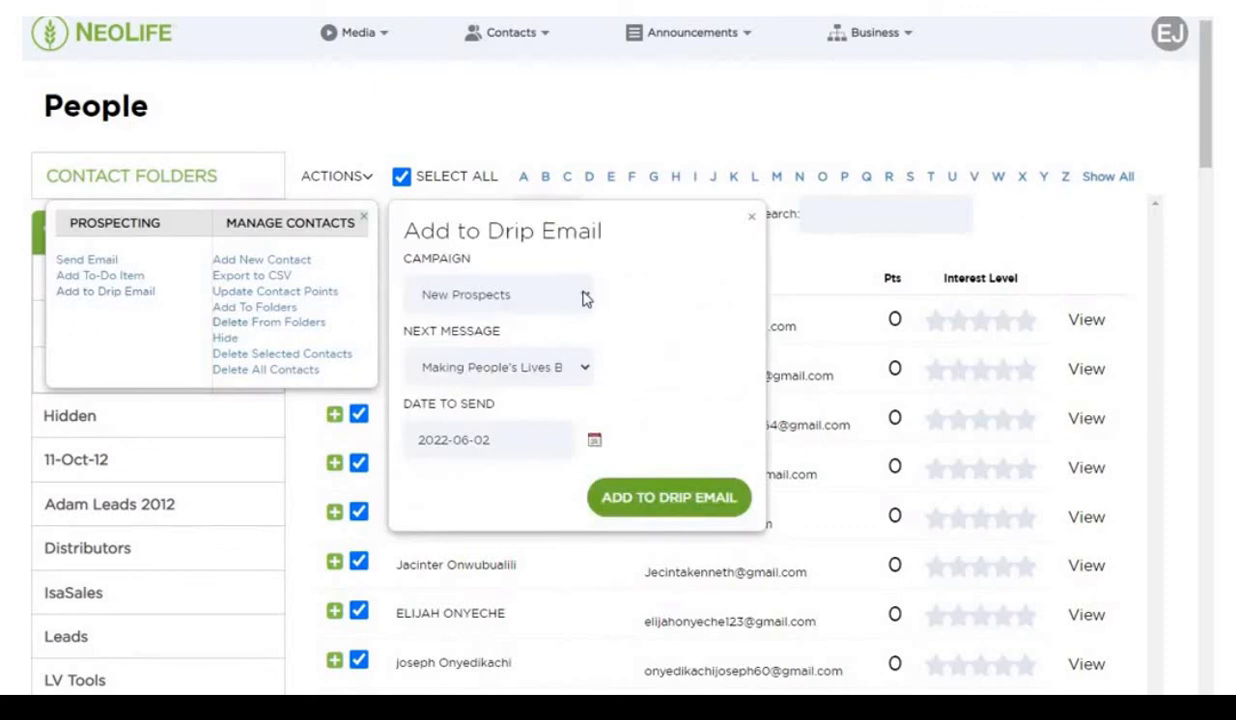
click(582, 368)
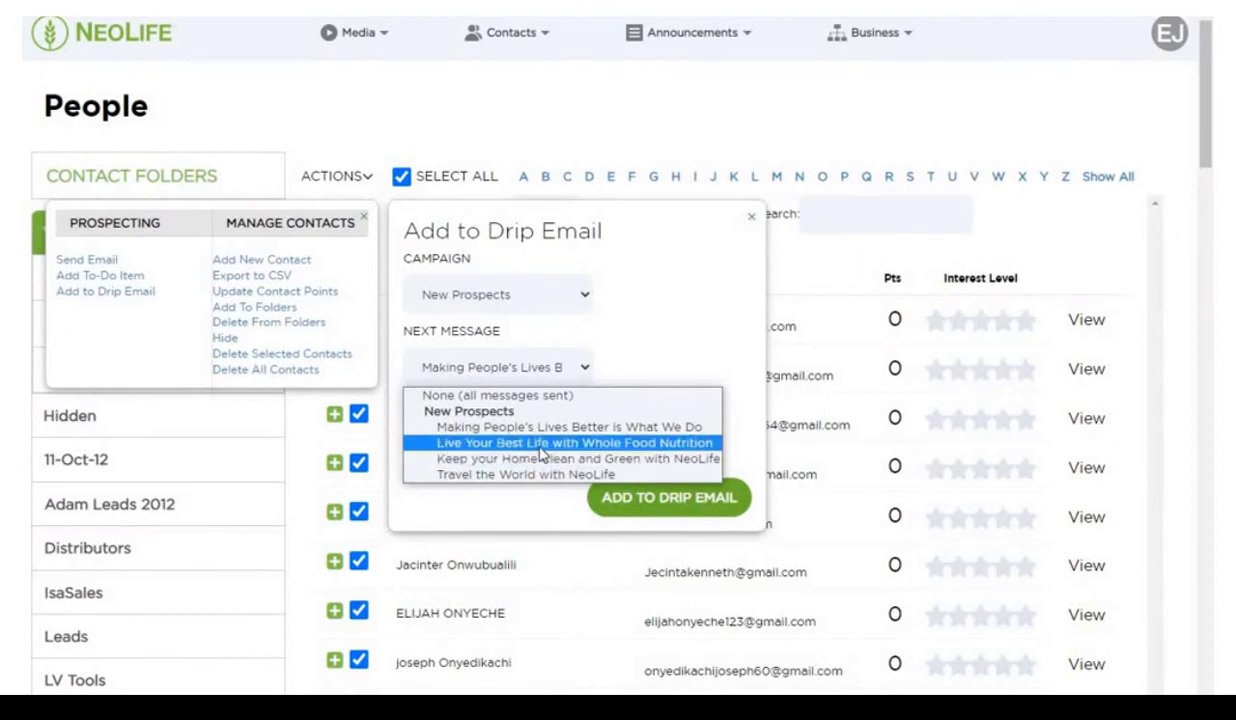
click(626, 445)
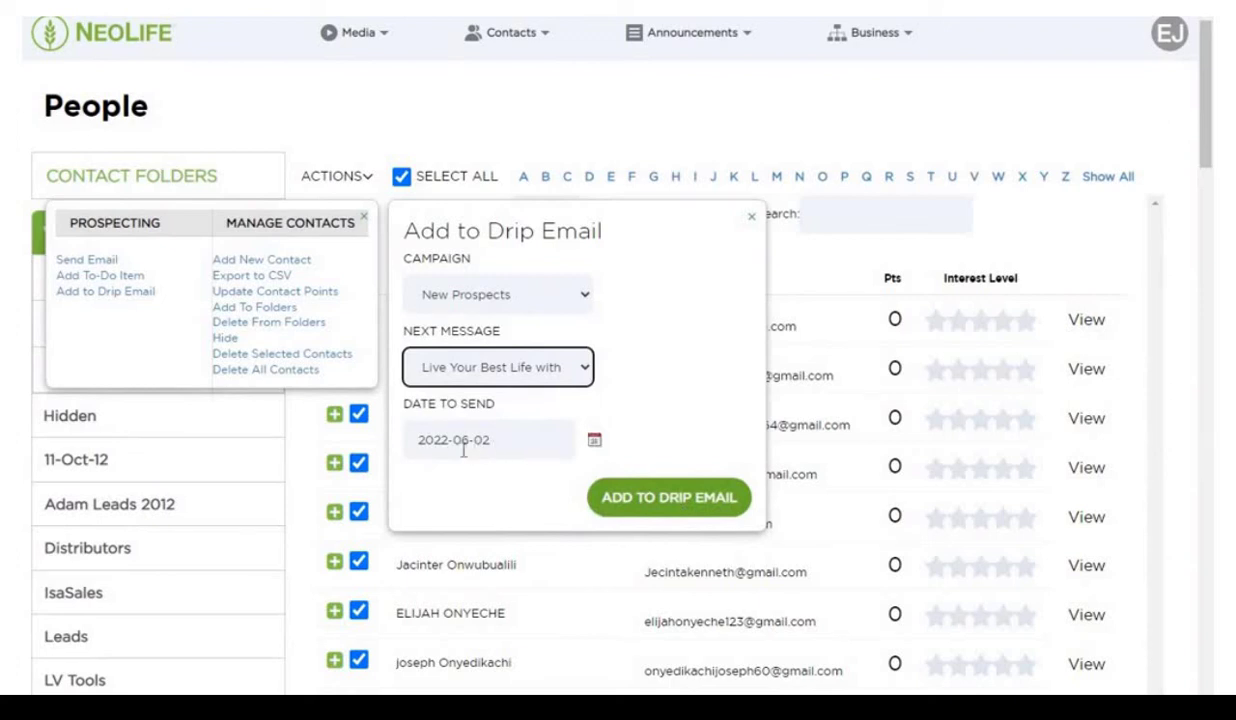
click(595, 442)
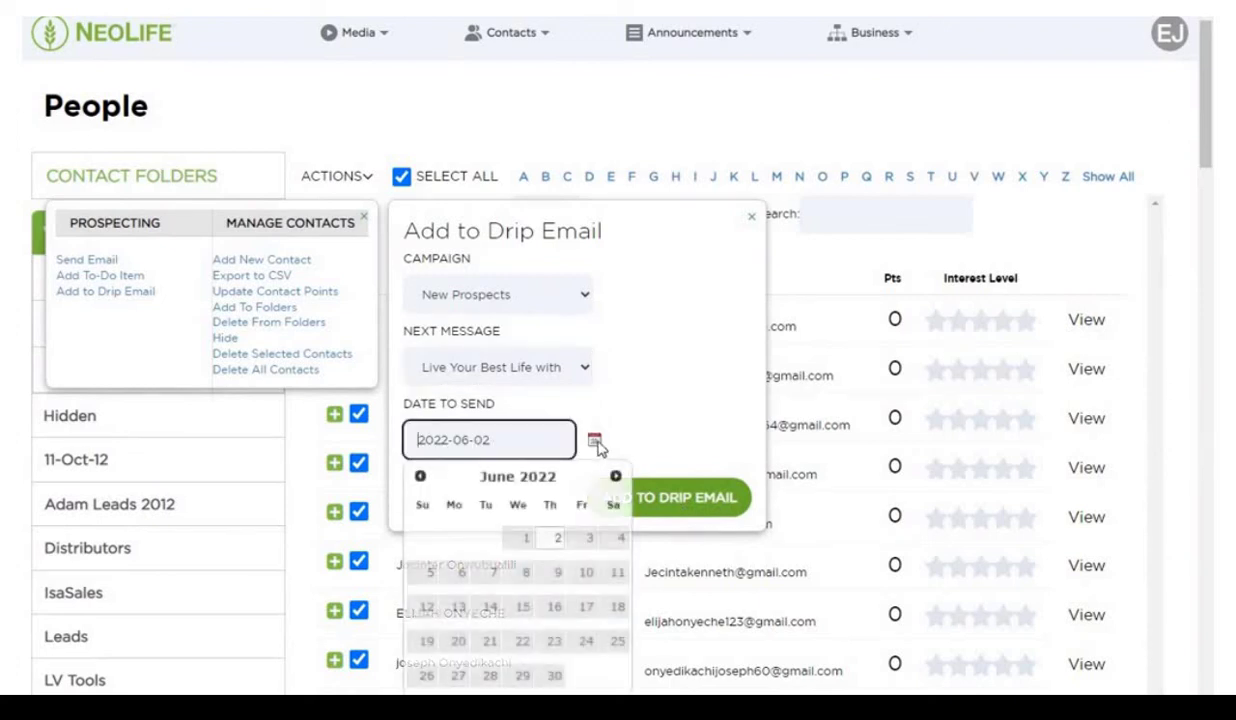
click(461, 573)
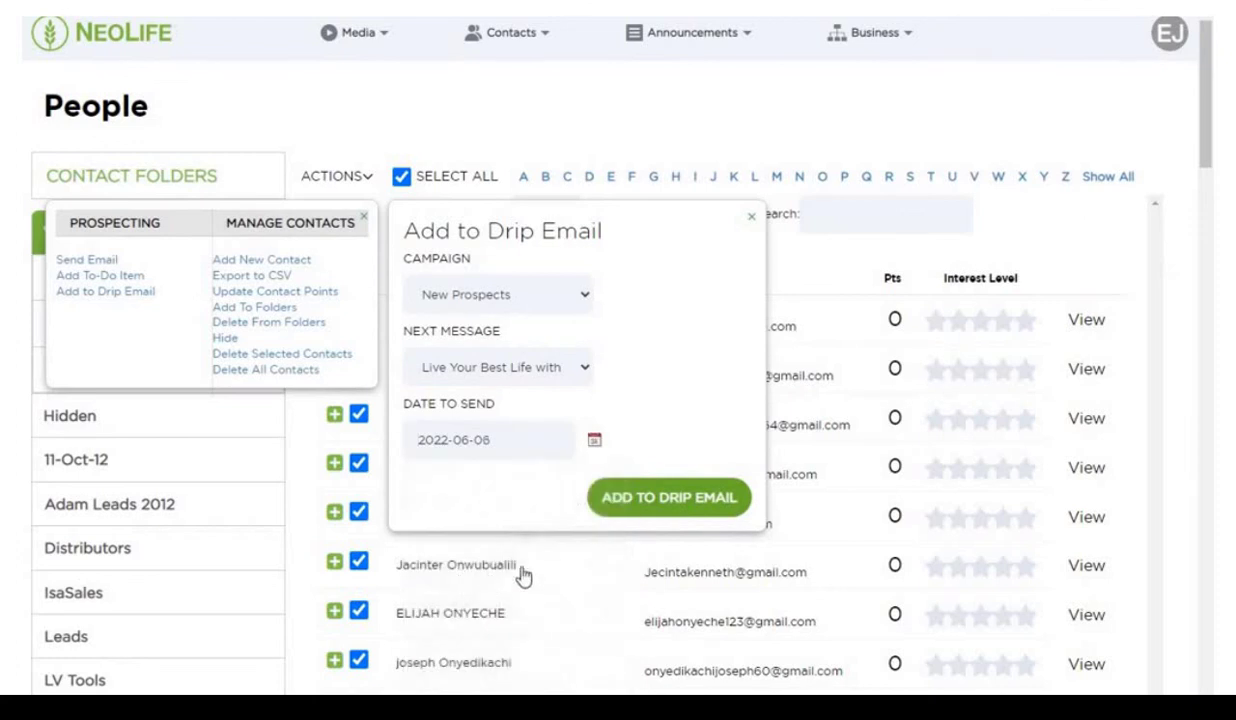
click(679, 502)
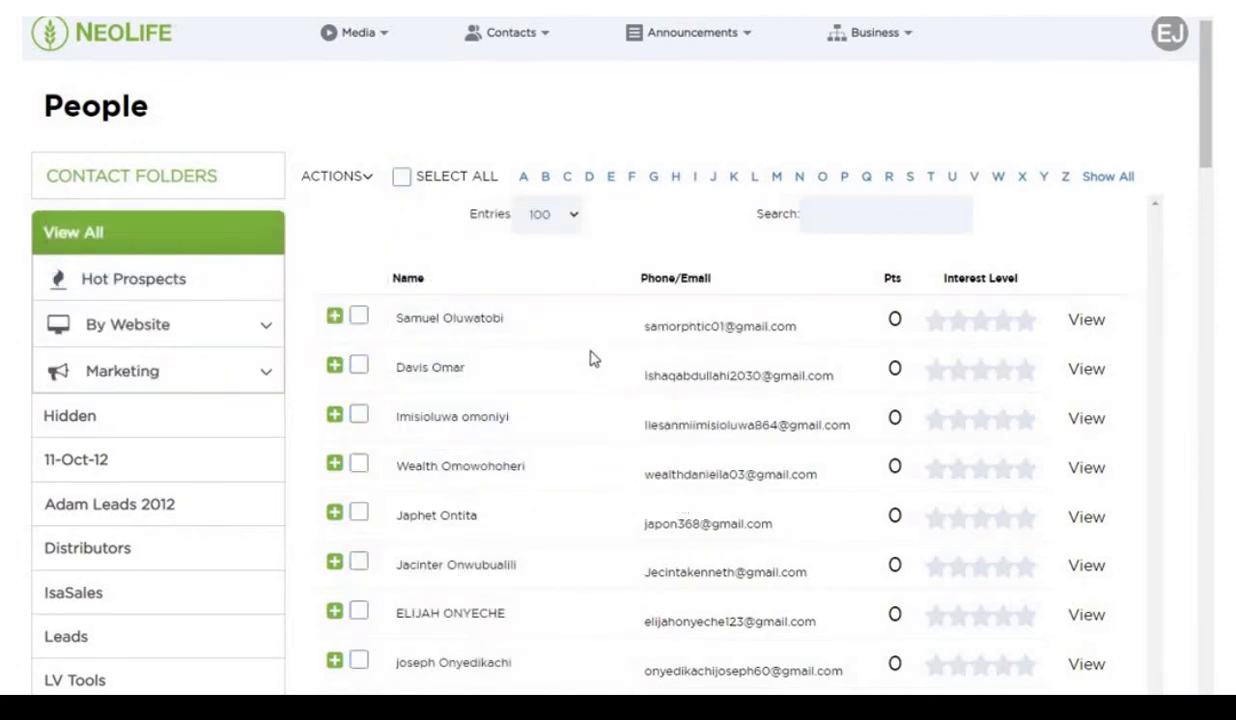